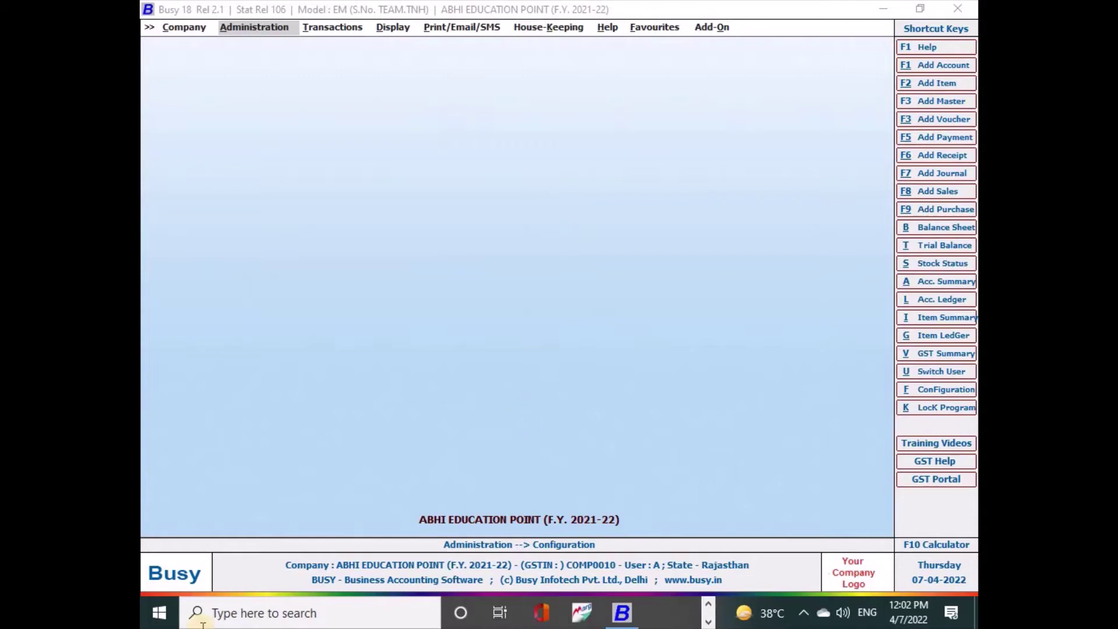
Step: Enable Maintain Sub Ledgers in the Accounts section of the Features / Options configuration, save it and leave the configuration
left_click(282, 29)
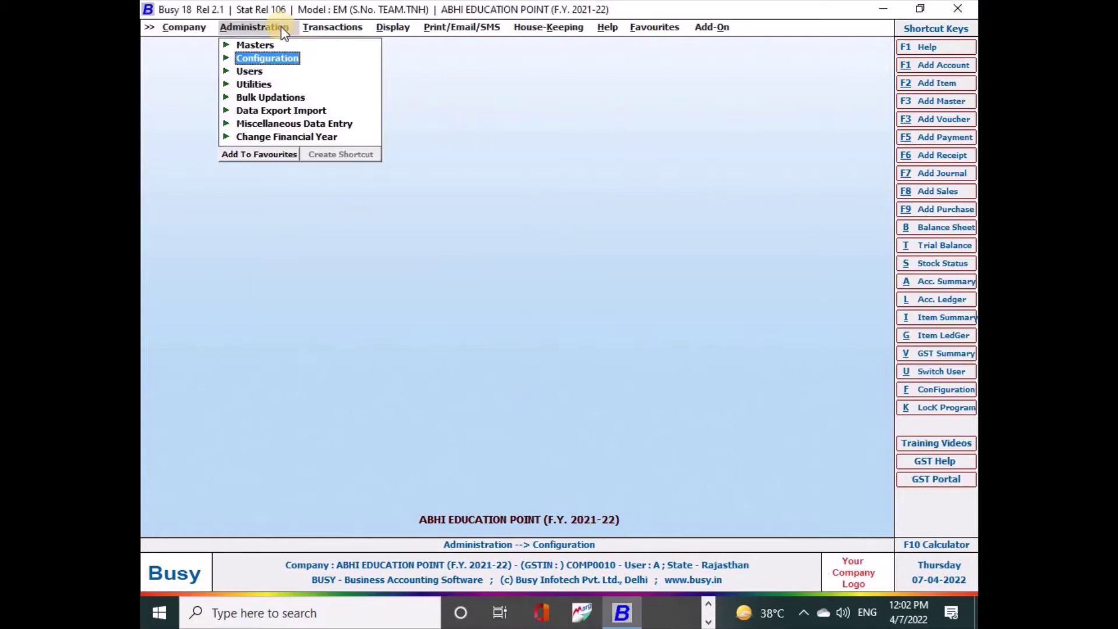
left_click(281, 58)
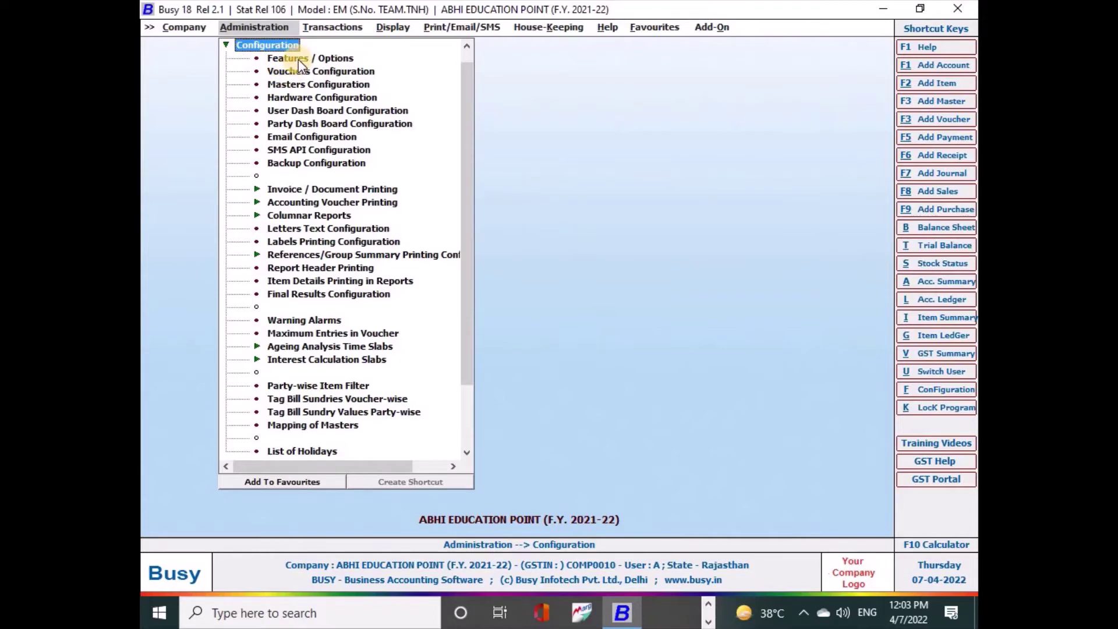
double_click(298, 59)
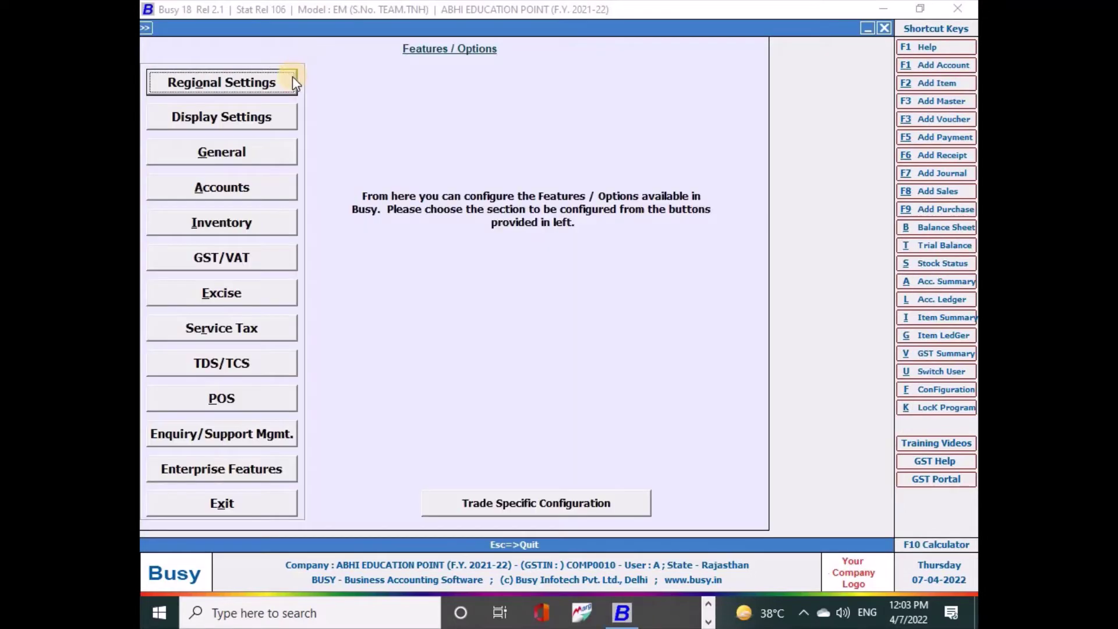
left_click(217, 188)
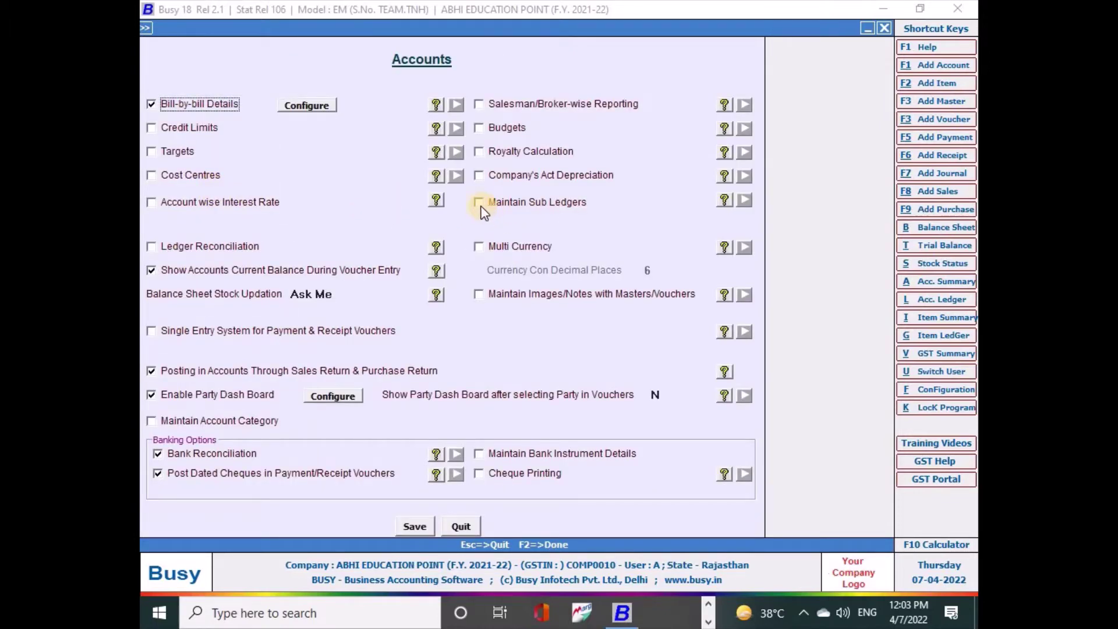
left_click(480, 203)
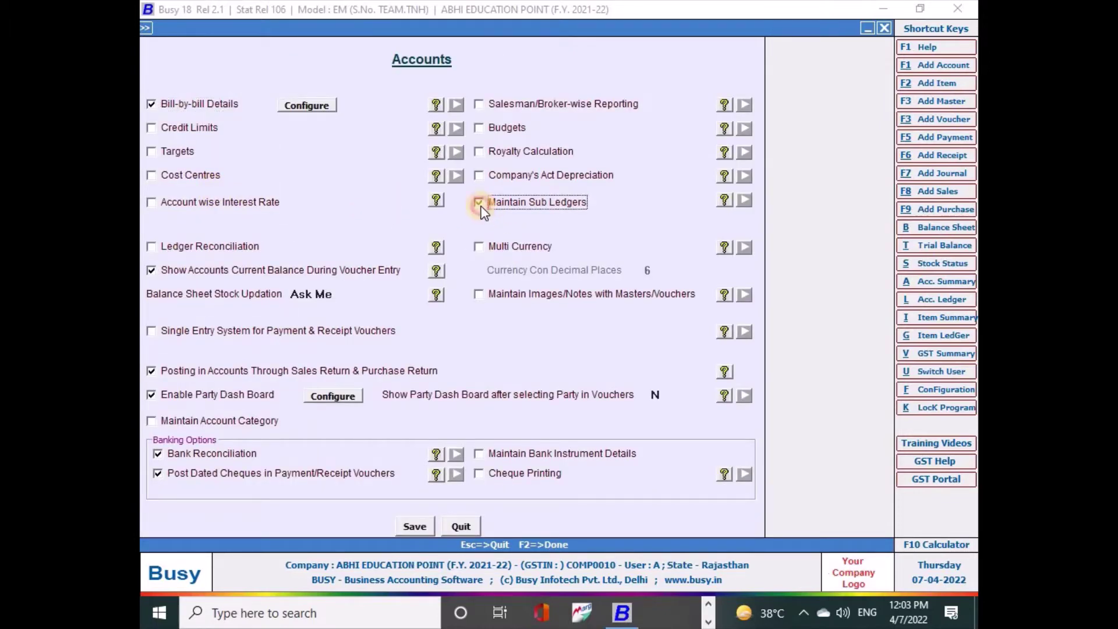
left_click(422, 527)
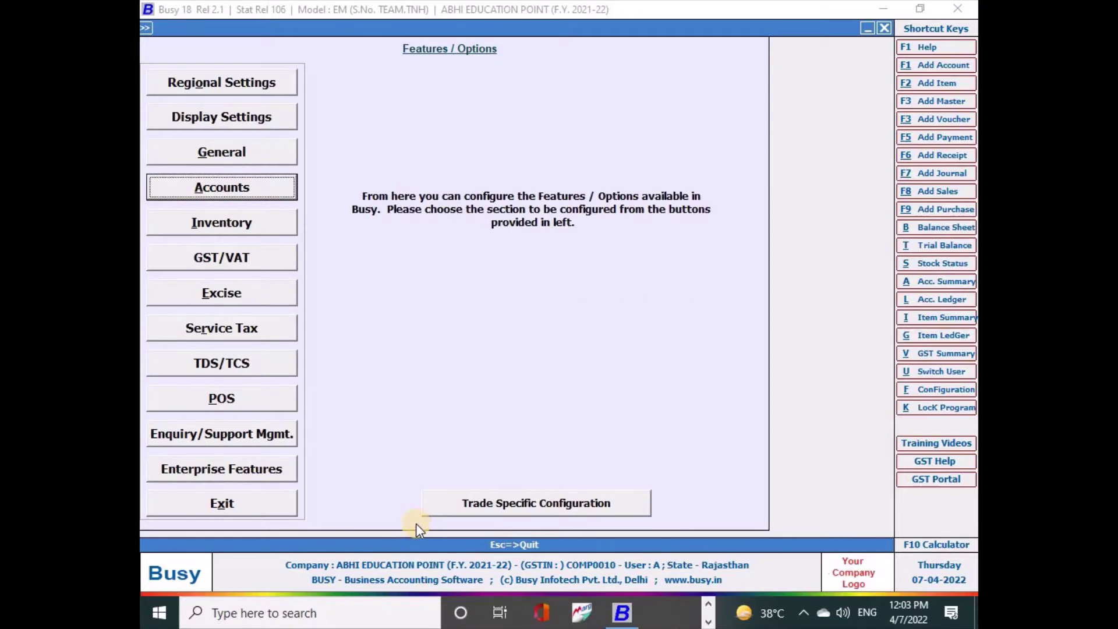
key("Escape")
key("Escape")
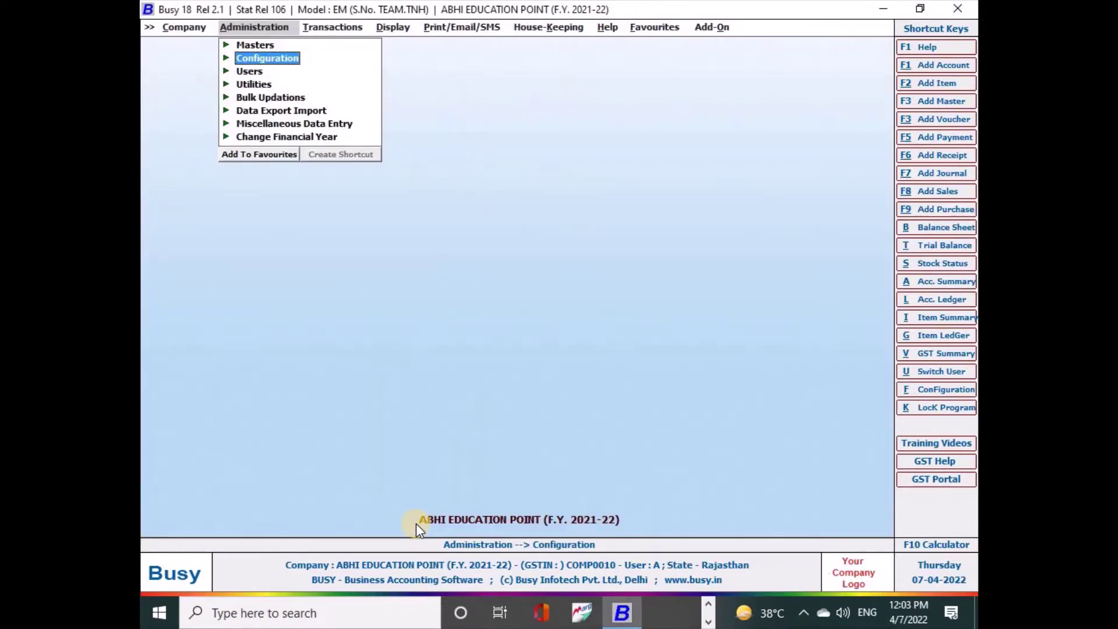
Step: Start adding a new account master and name it SHYAM ND SONS
left_click(351, 28)
left_click(256, 27)
left_click(261, 45)
left_click(289, 58)
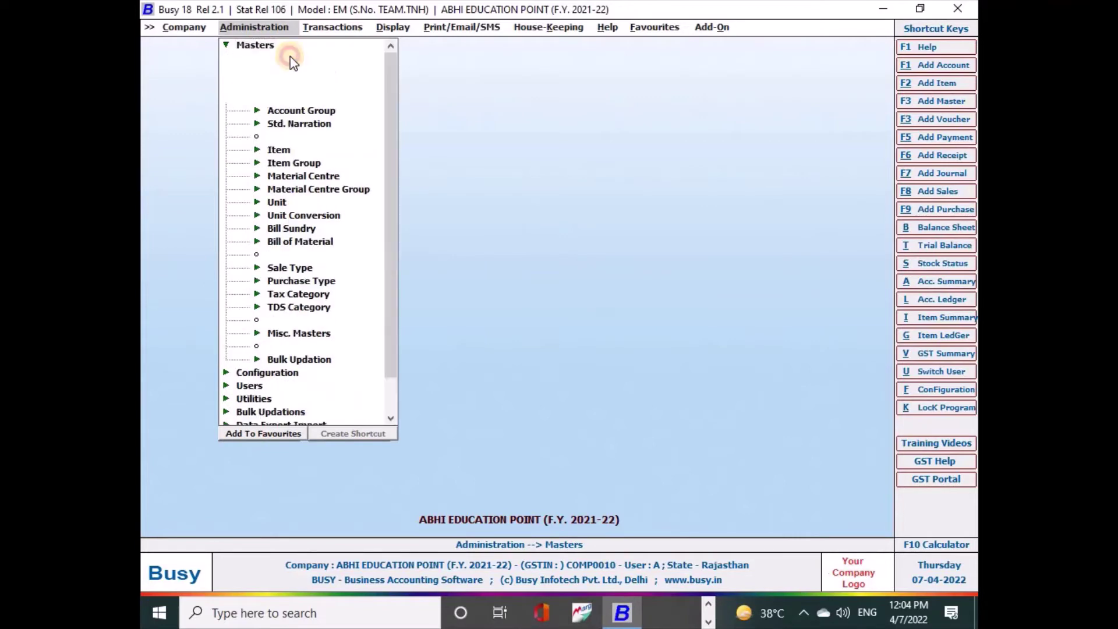
left_click(304, 71)
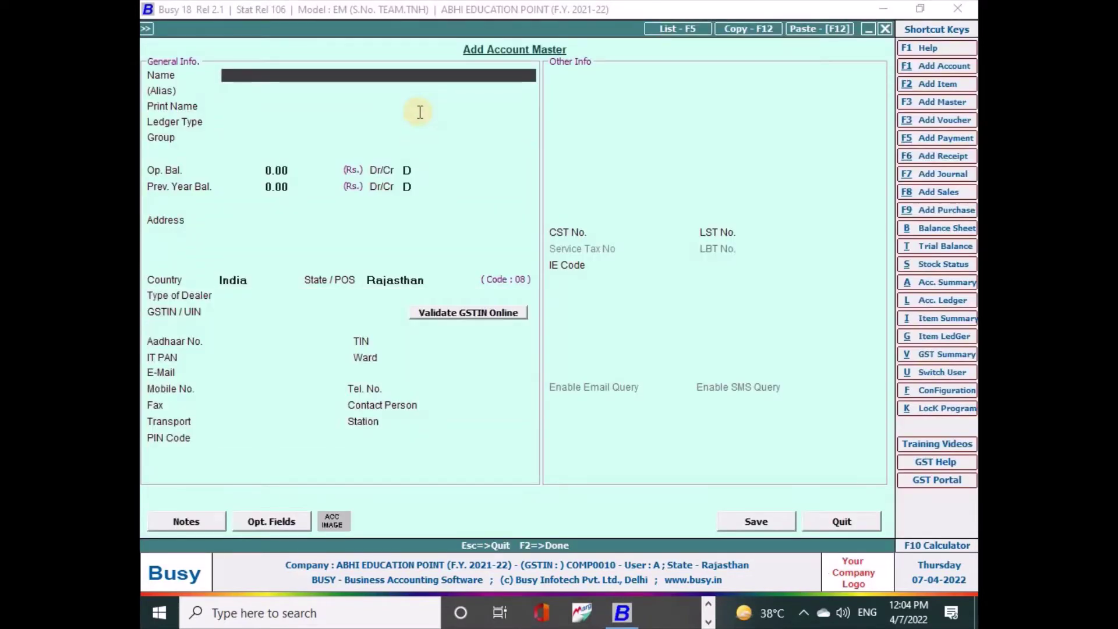
type("SHYA")
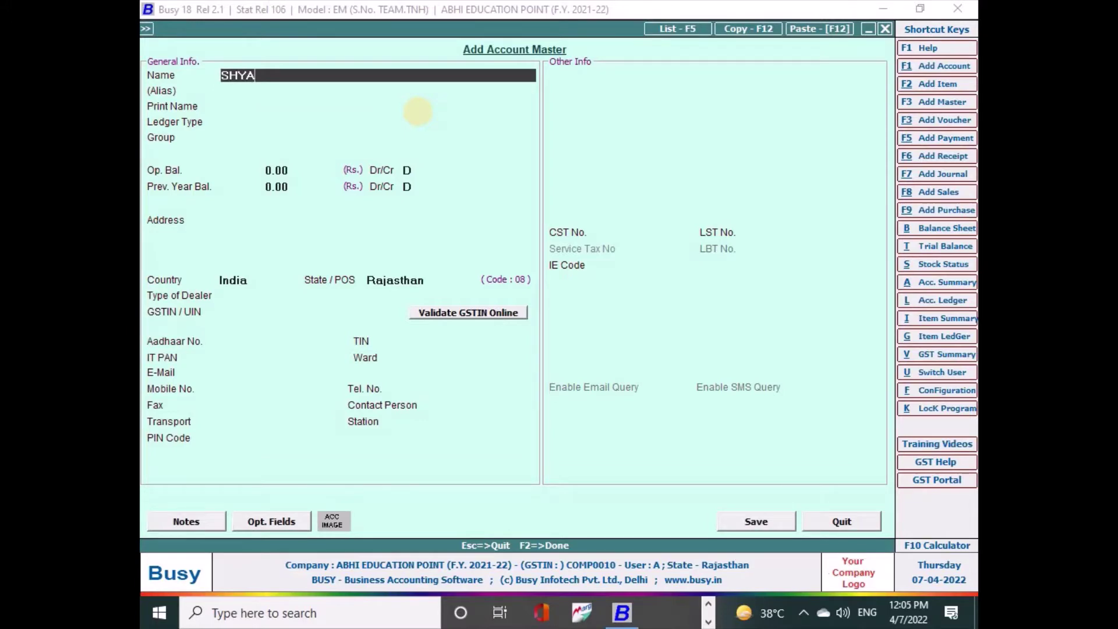
type("M ND SONS")
key("Return")
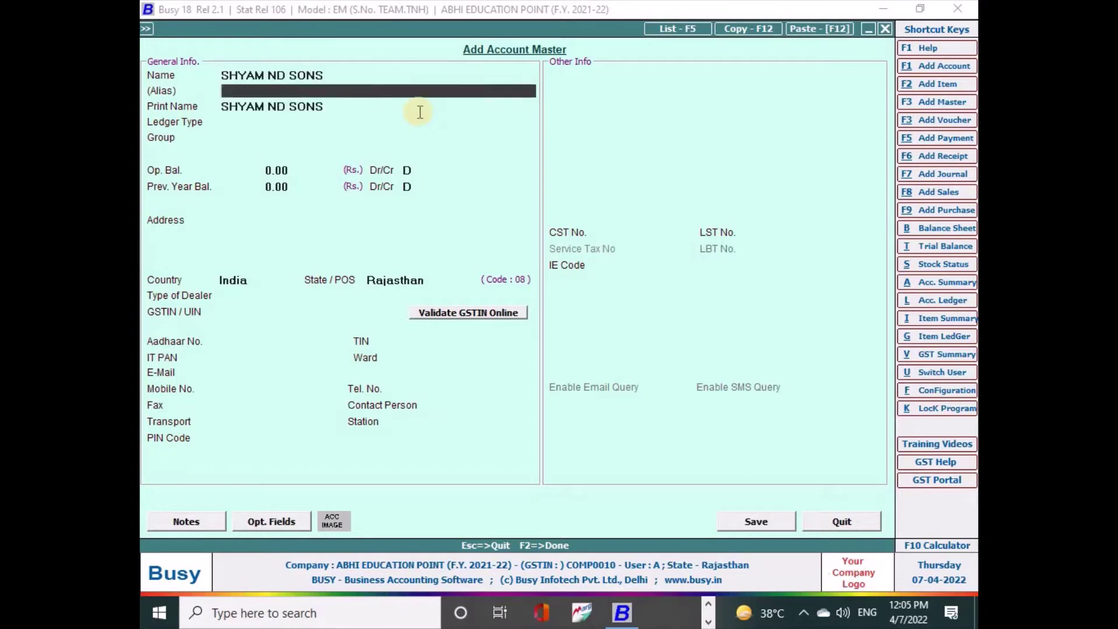
Step: Keep the alias blank and the default print name, and set the account's ledger type to General Ledger
key("Return")
key("Return")
type("S")
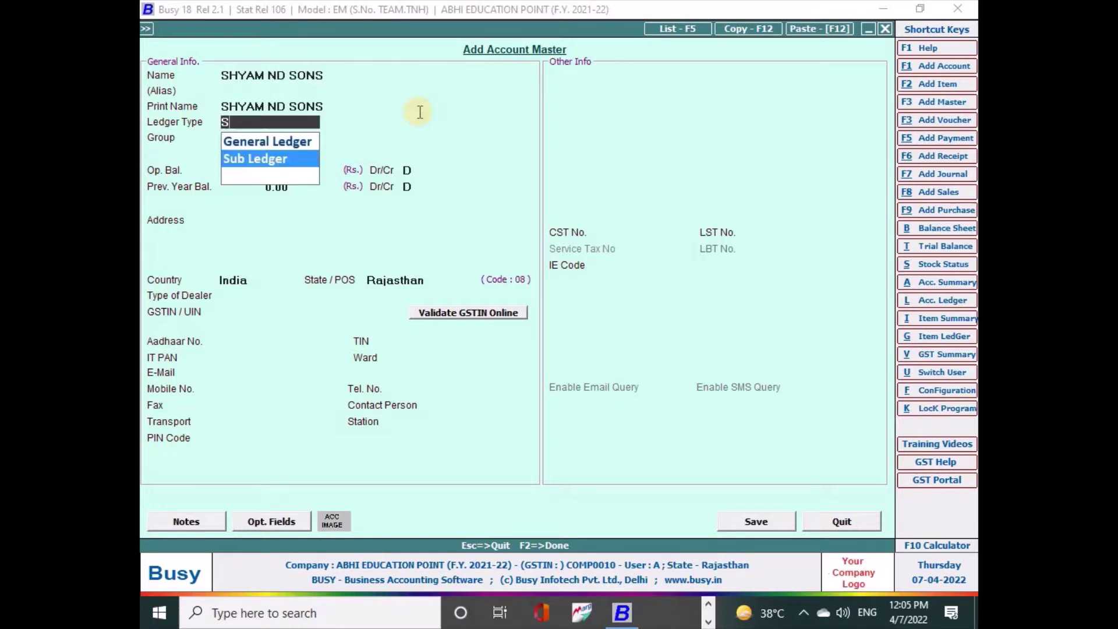
key("Up")
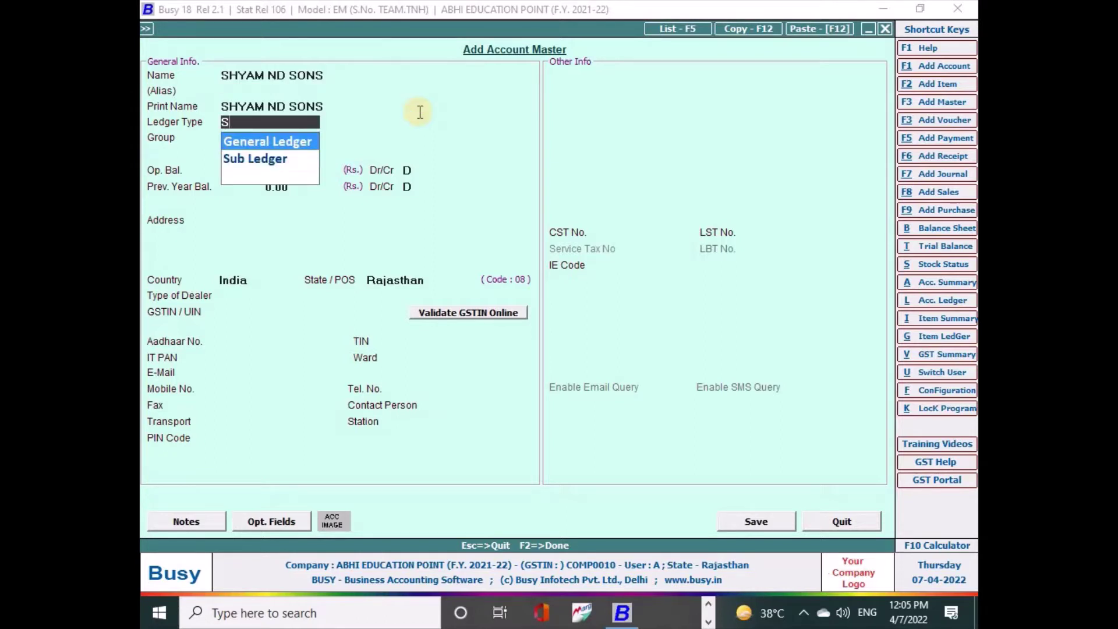
key("Return")
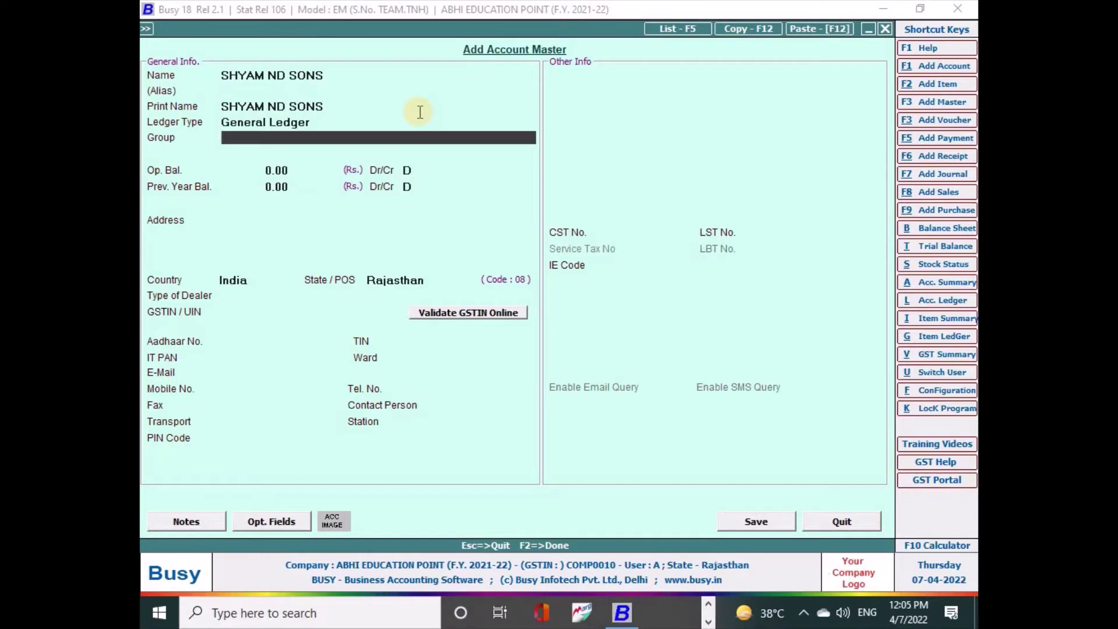
Step: Extend the account name to SHYAM ND SONS MAIN, keeping the General Ledger type
left_click(406, 74)
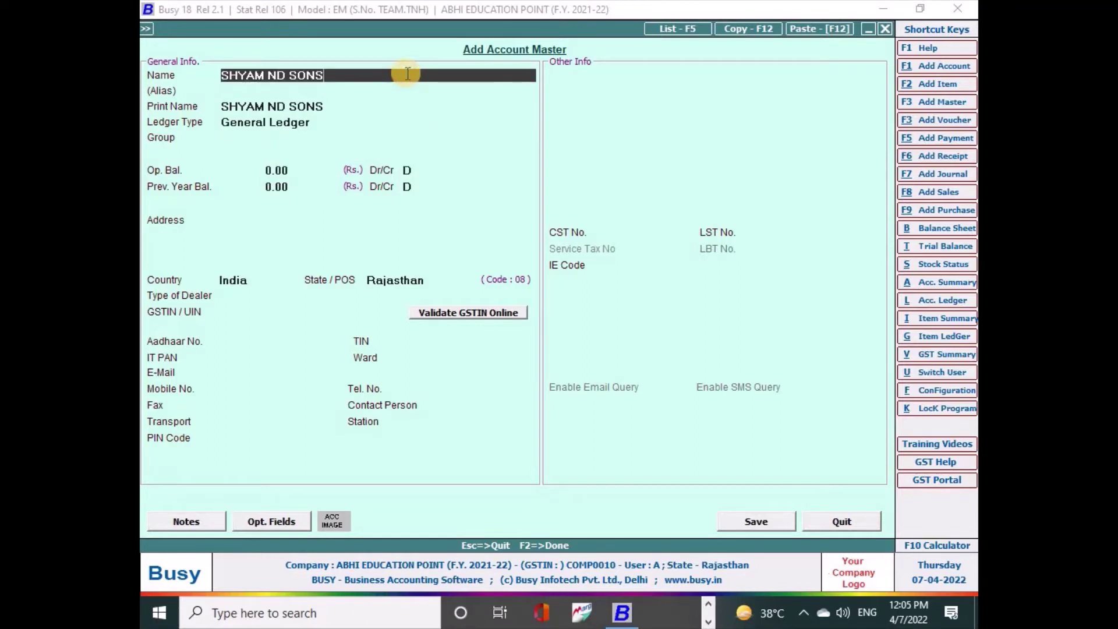
type("MAIN")
key("Return")
key("Return")
key("Return")
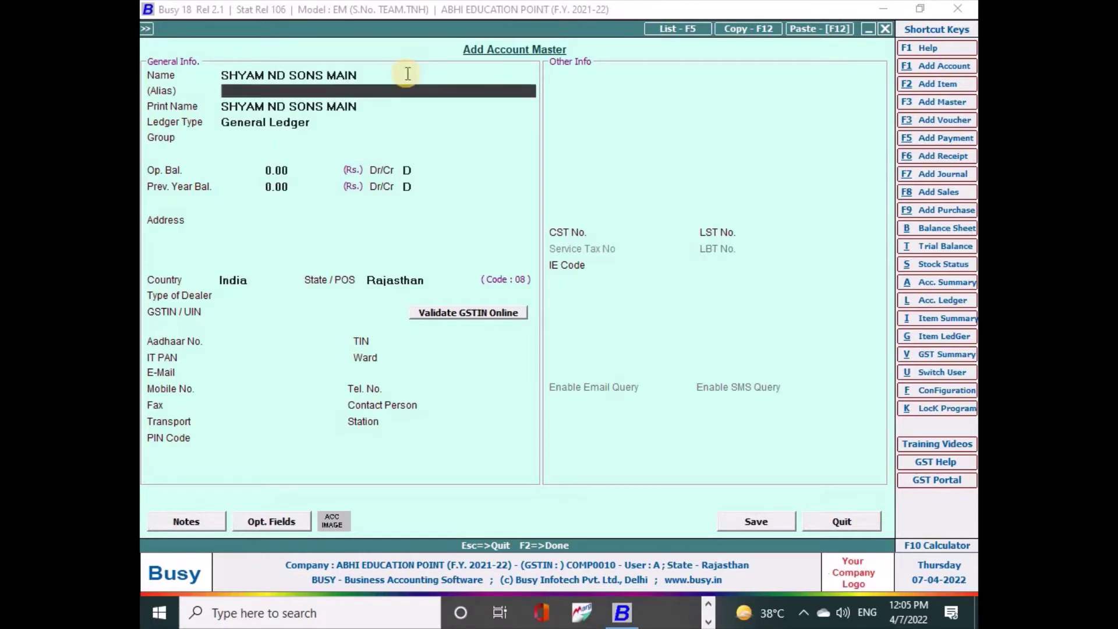
key("Return")
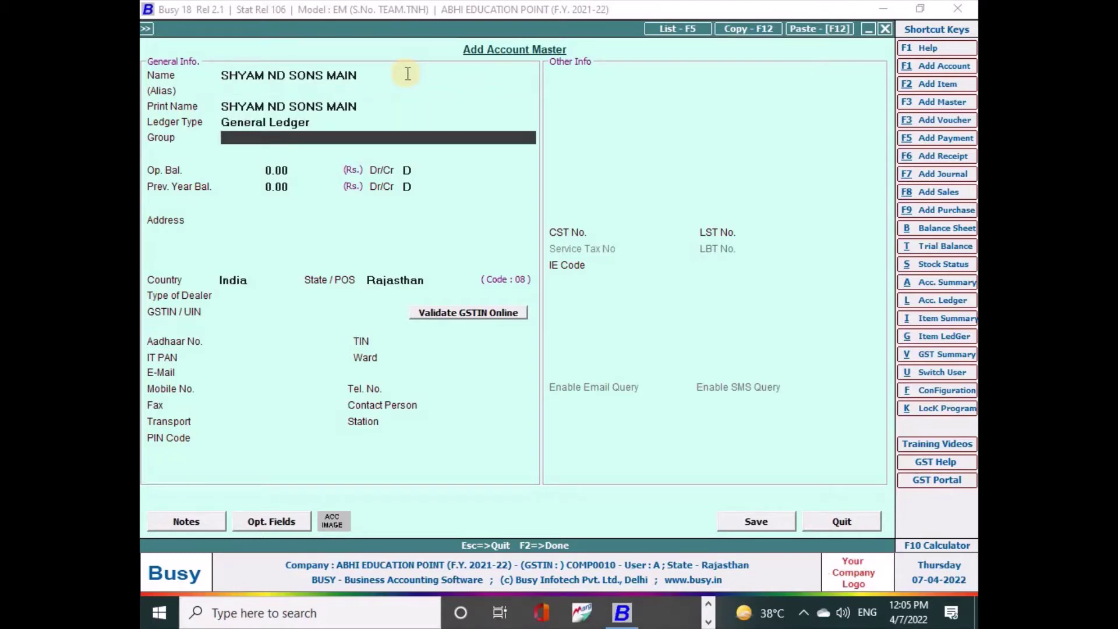
Step: Assign the account to the Sundry Debtors group and accept the default balance, address, country and dealer details
type("SUN")
key("Down")
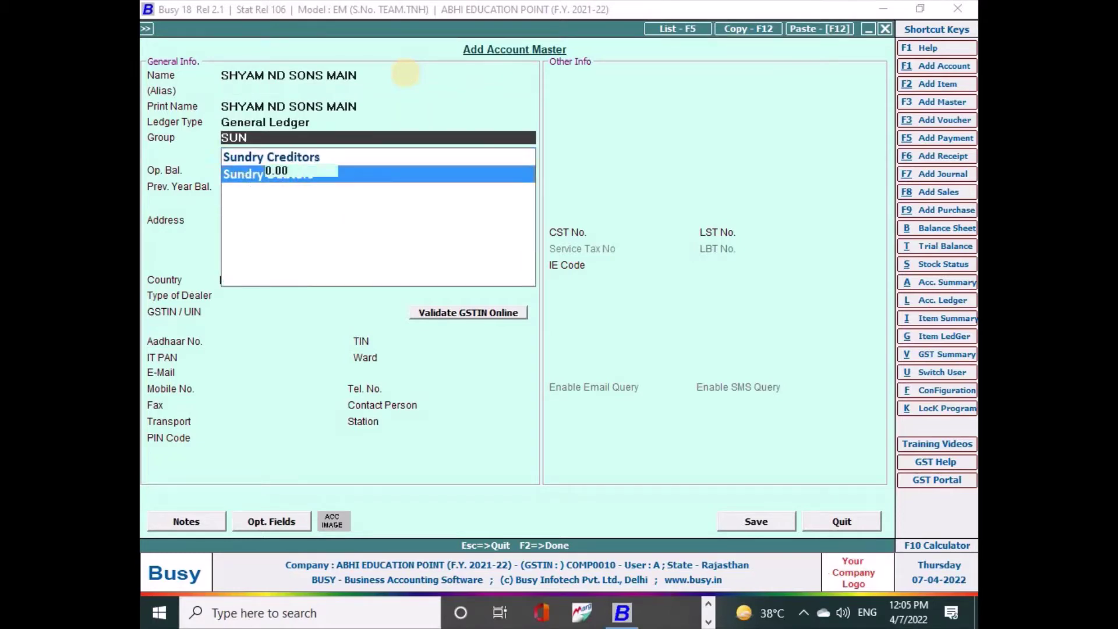
key("Return")
key("Return")
key("Return")
key("Return")
key("Return")
key("Return")
key("Return")
key("Return")
key("Return")
key("Return")
key("Return")
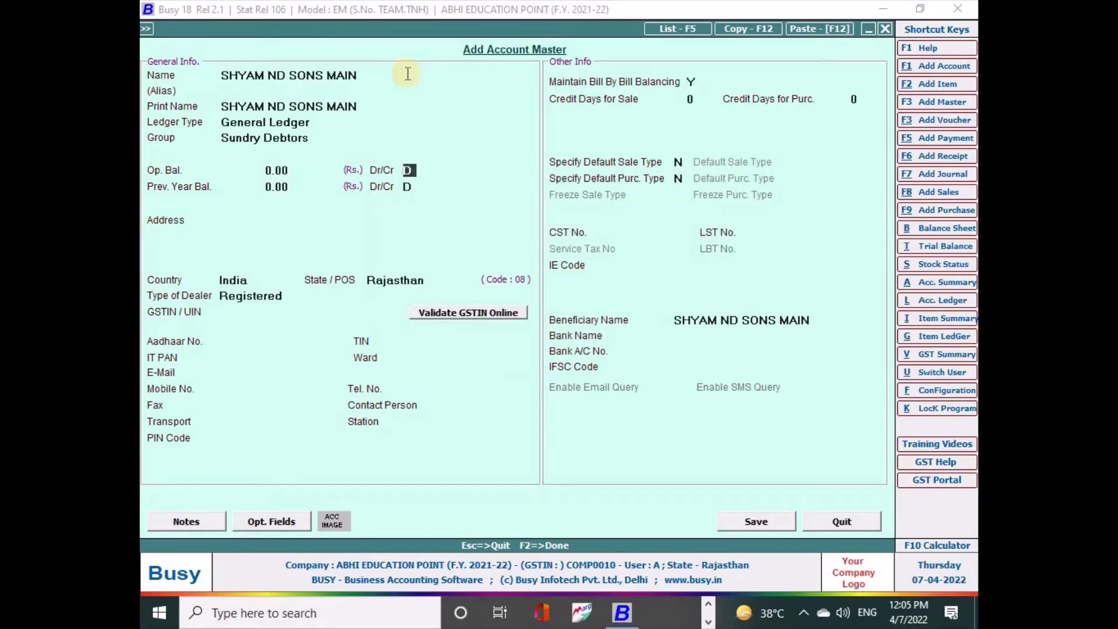
key("Return")
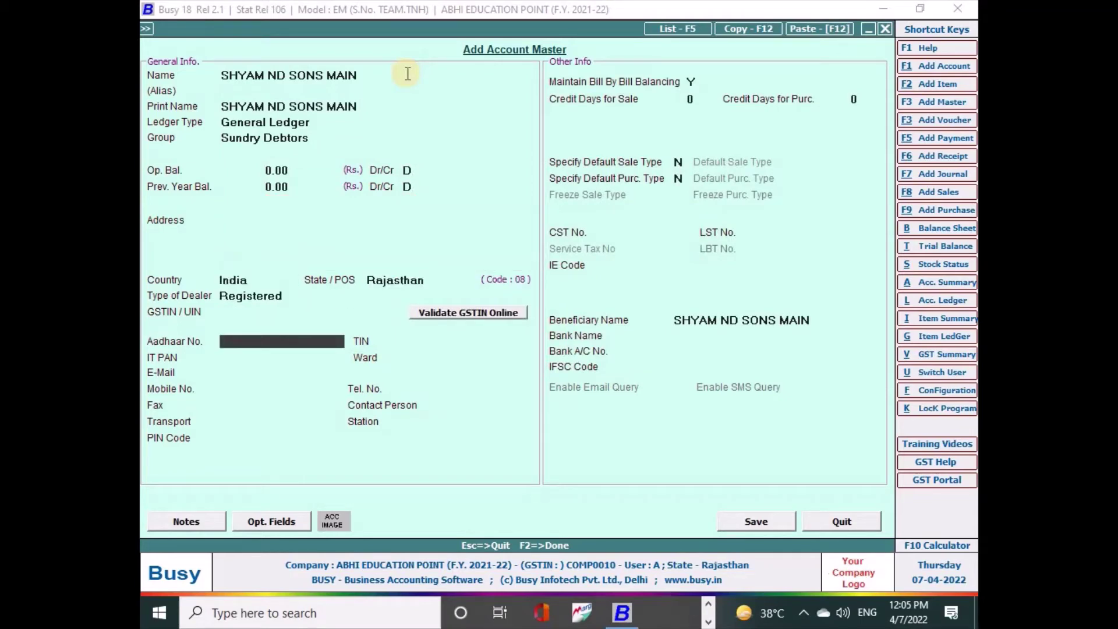
Step: Save the SHYAM ND SONS MAIN account, accepting Un-Registered as the type of dealer
key("F2")
key("Left")
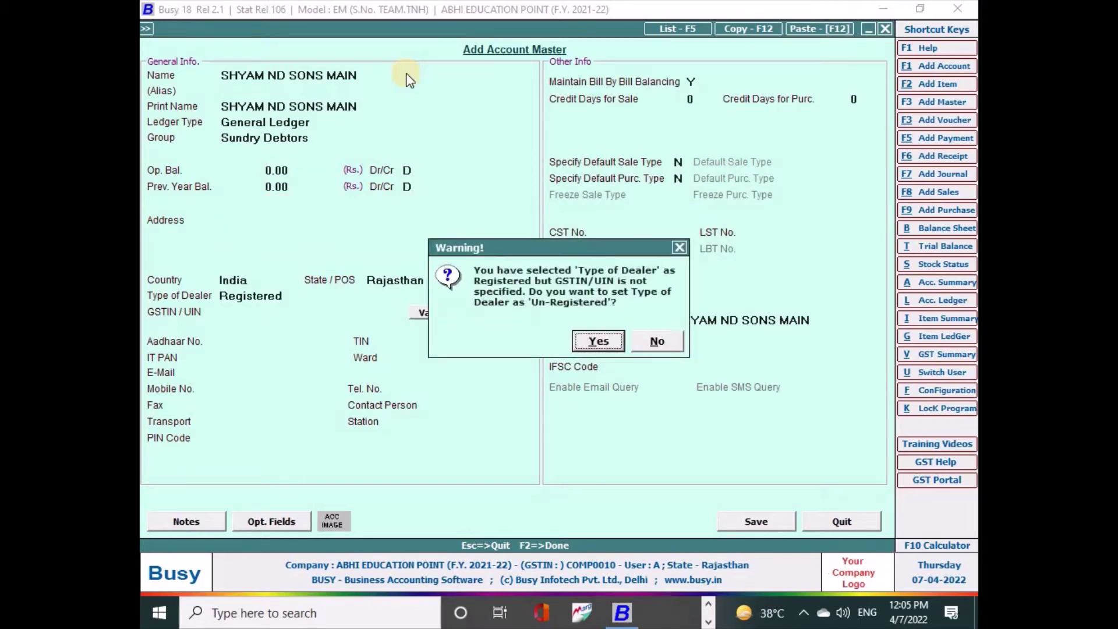
key("Return")
key("Return")
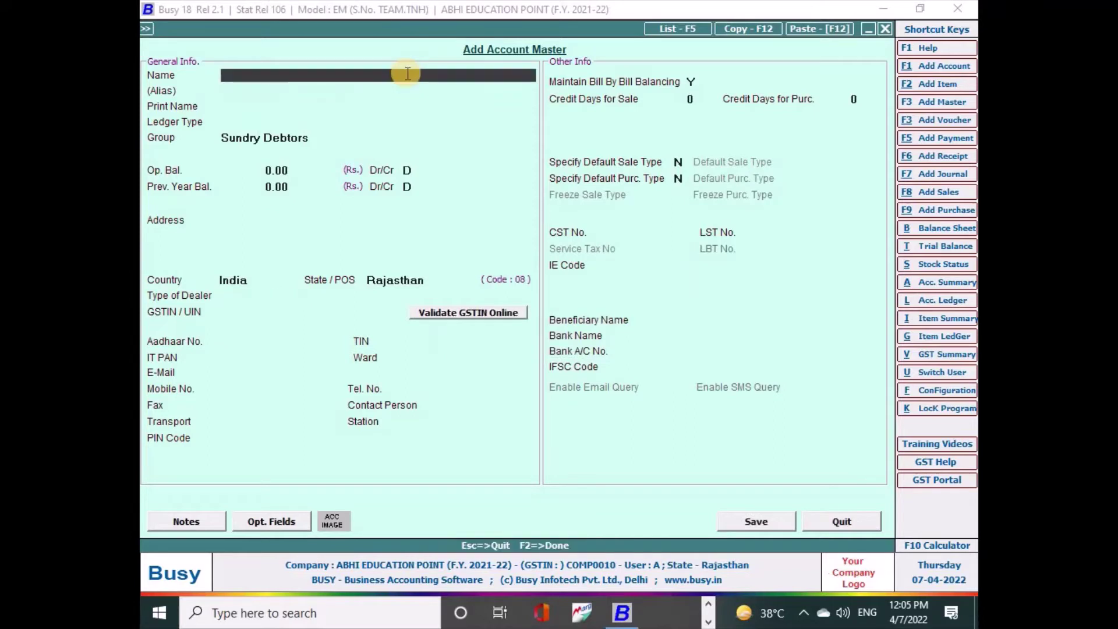
Step: Name the next account SHYAM ND SONS - SHASTRI NAGAR, leaving the alias blank and keeping the default print name
type("SHYAM ND SONS ")
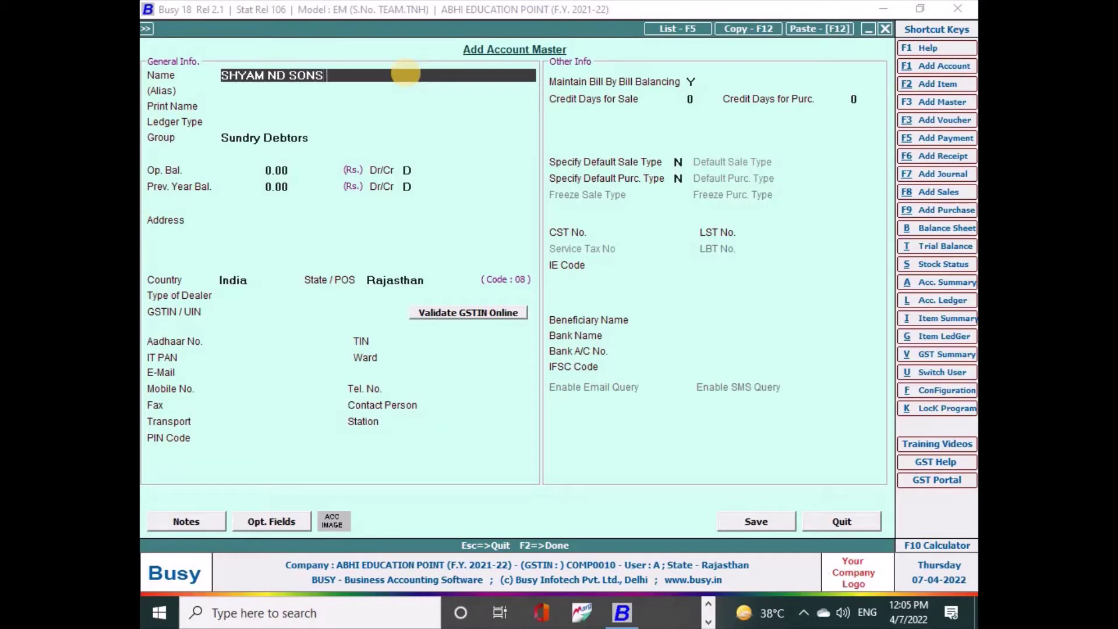
type("- SHASTRI NAGAR")
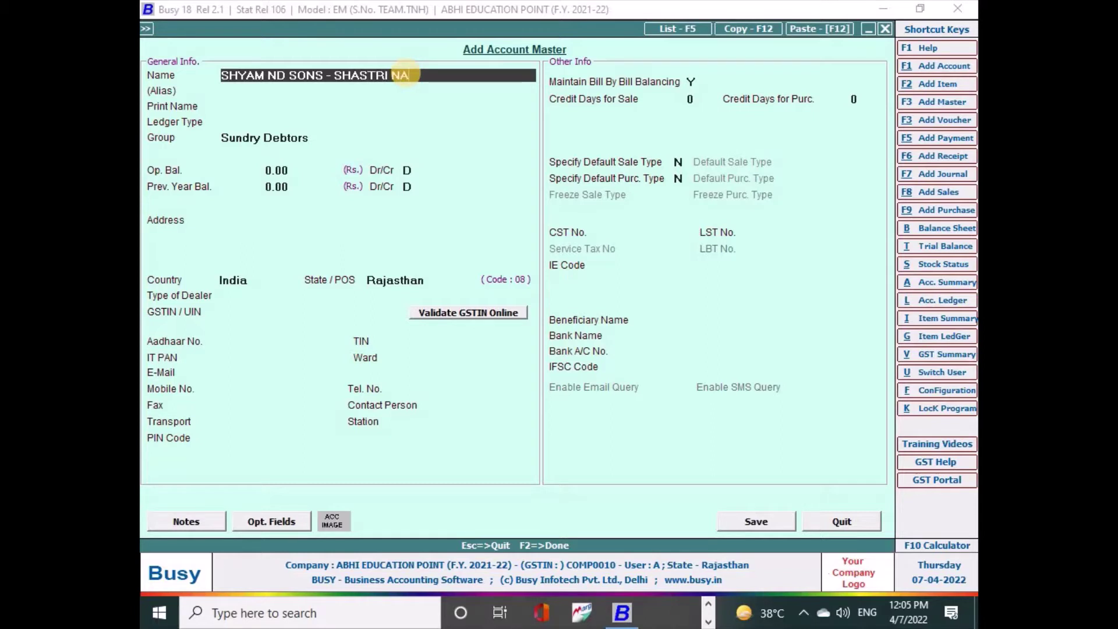
key("Return")
key("Return")
key("Return")
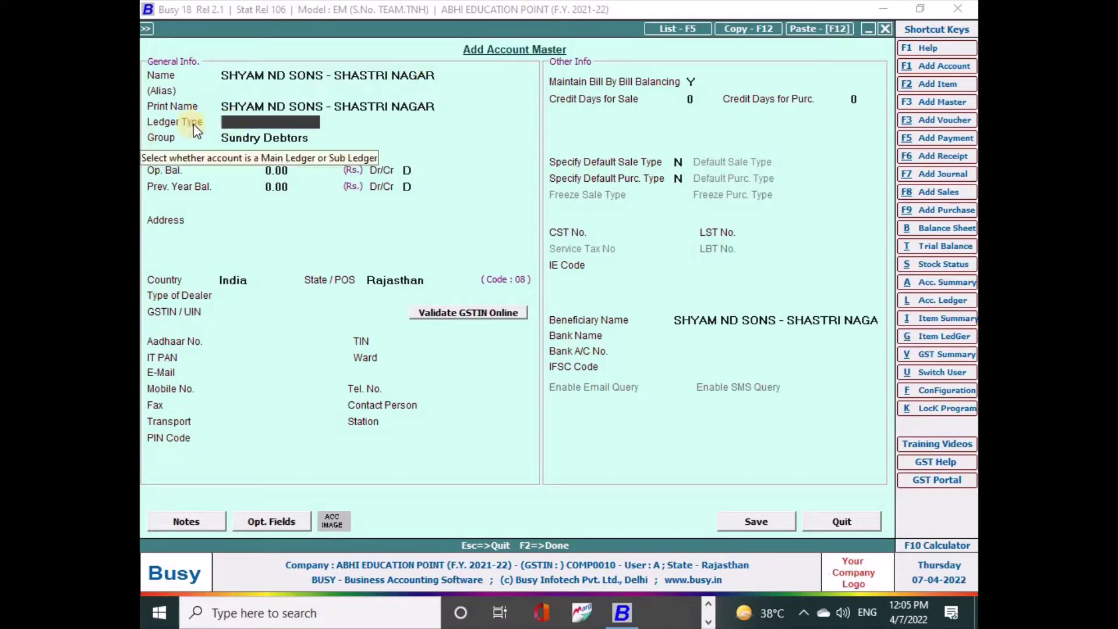
Step: Make the Shastri Nagar account a Sub Ledger of SHYAM ND SONS MAIN and save the master
key("Down")
key("Return")
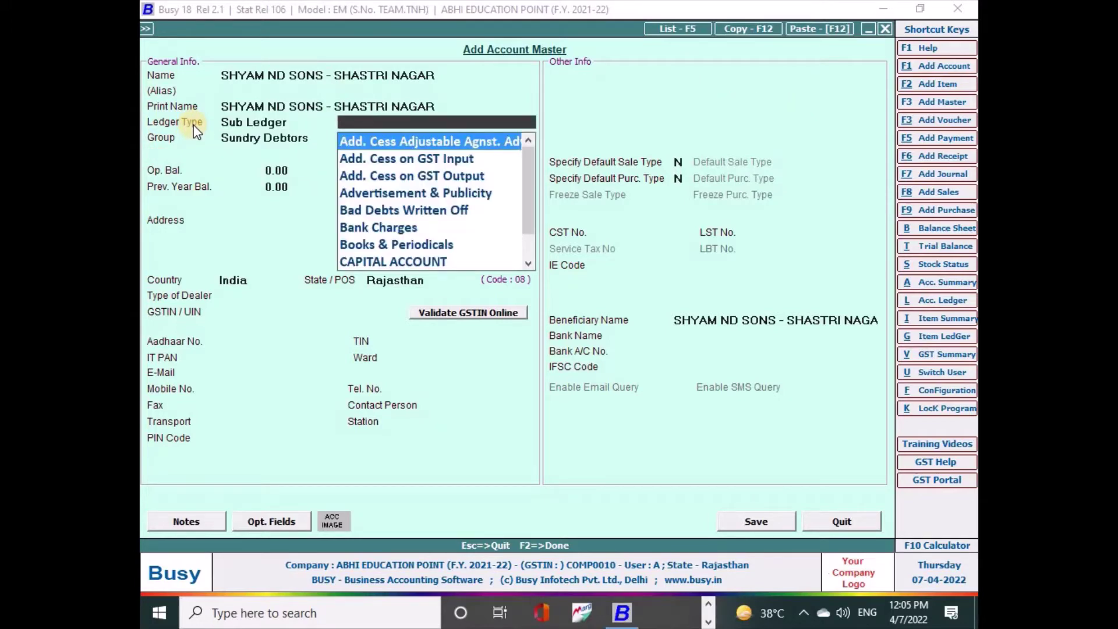
type("SHY")
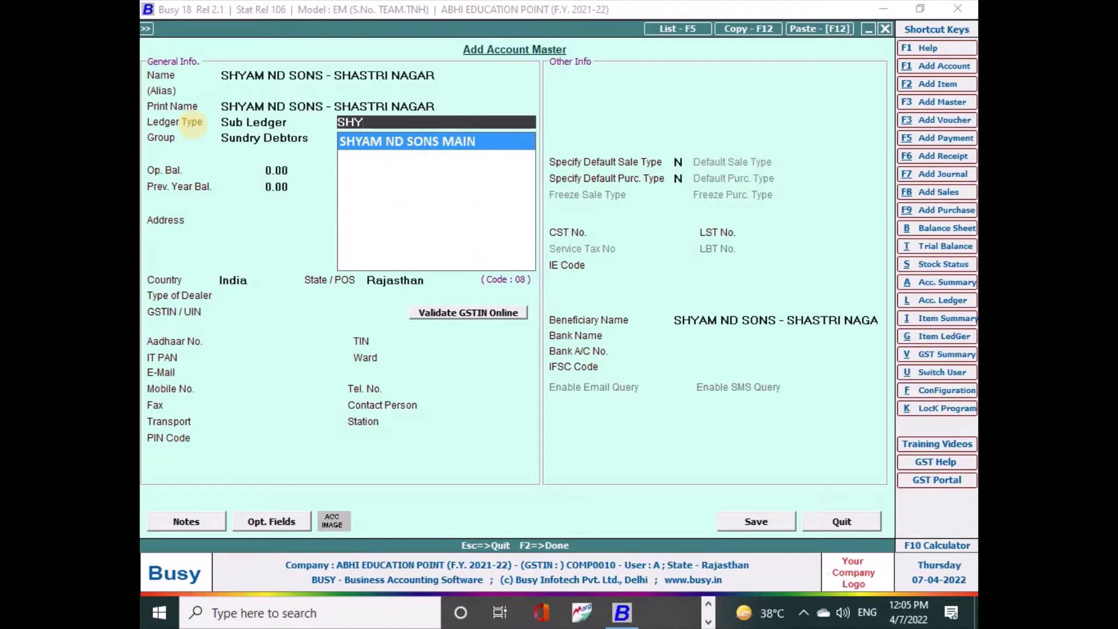
key("Return")
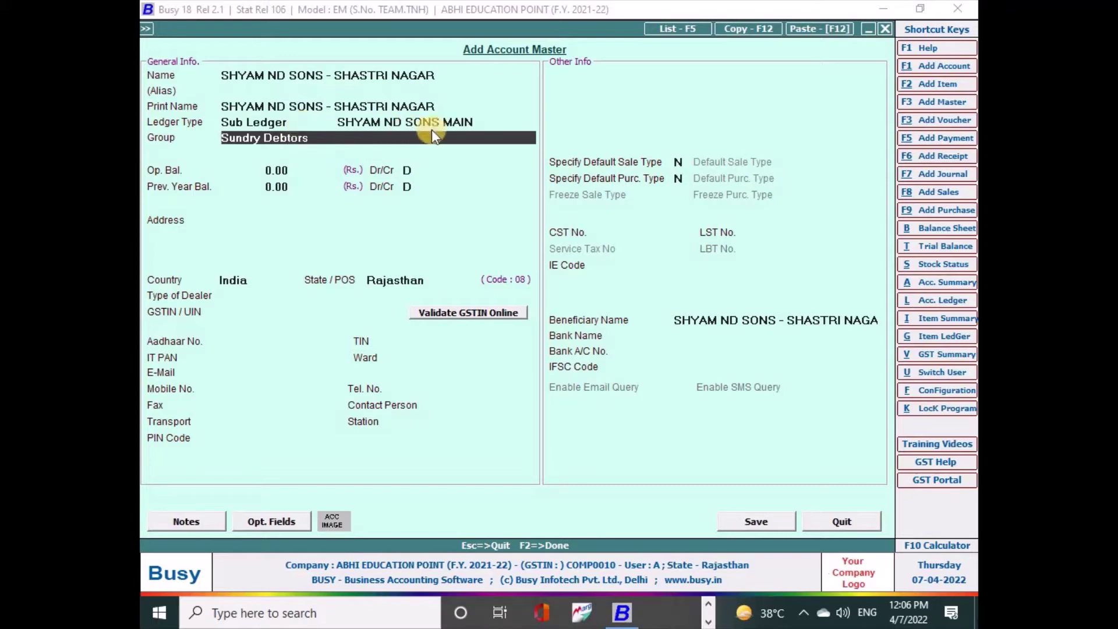
left_click(340, 221)
key("F2")
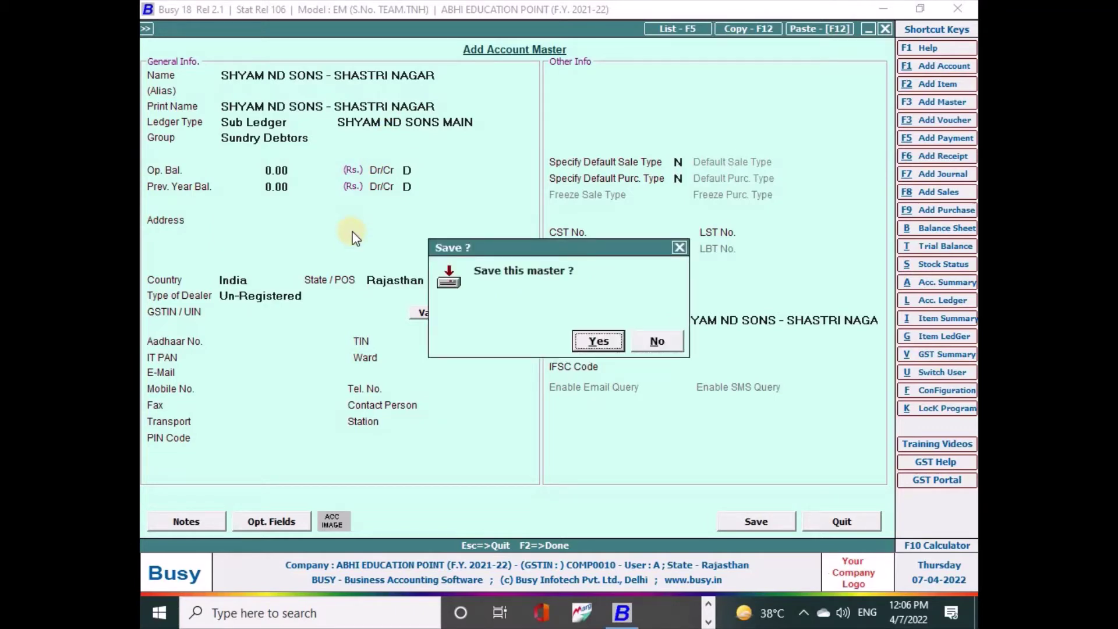
key("Return")
Step: Name the next new account SHYAM ND SONS- VAISHALI NAGAR
type("S")
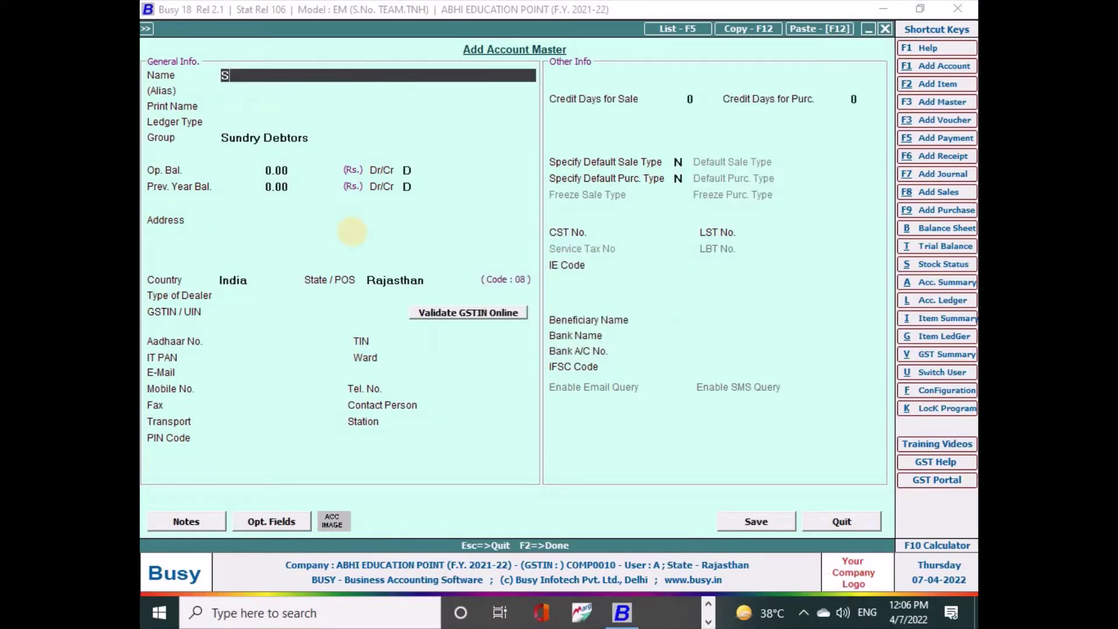
type("HYAM ND SON")
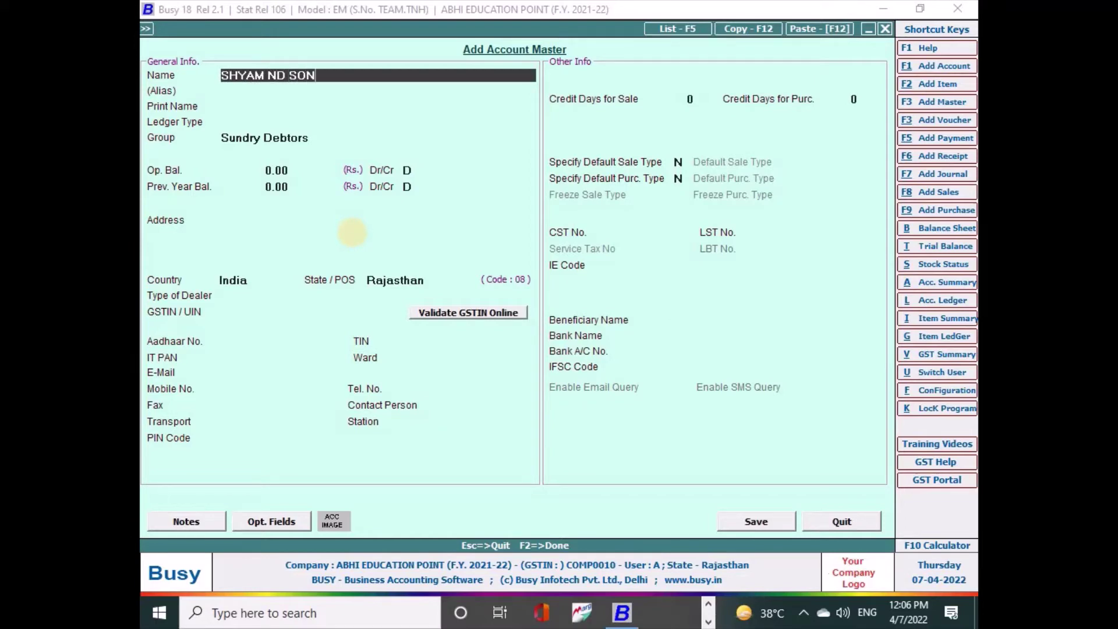
type("S- VAISHALI NAGAR")
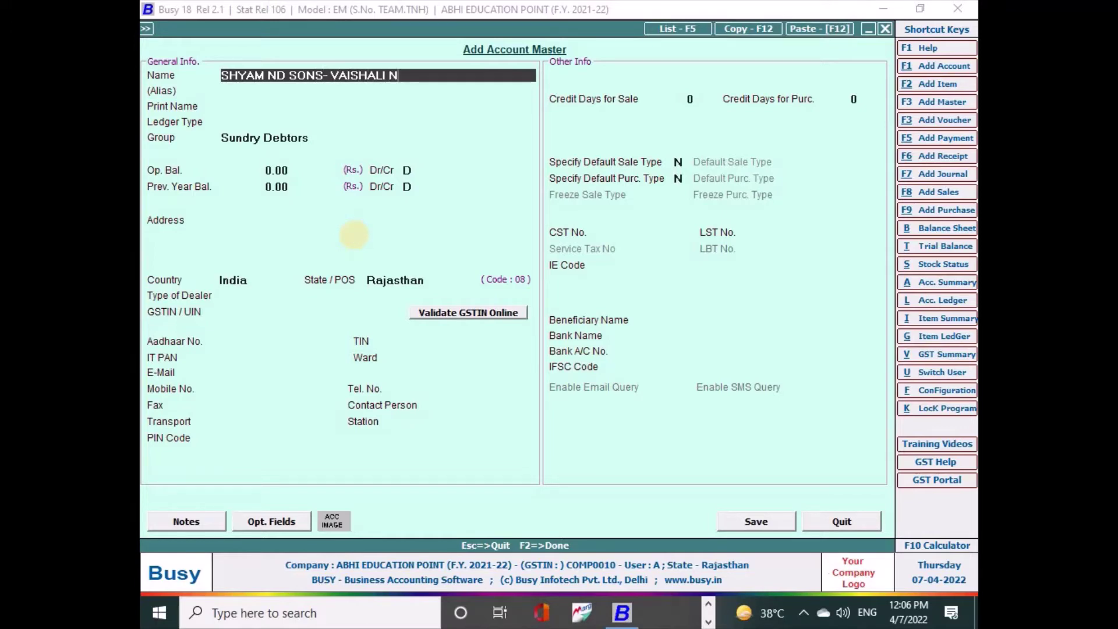
key("Return")
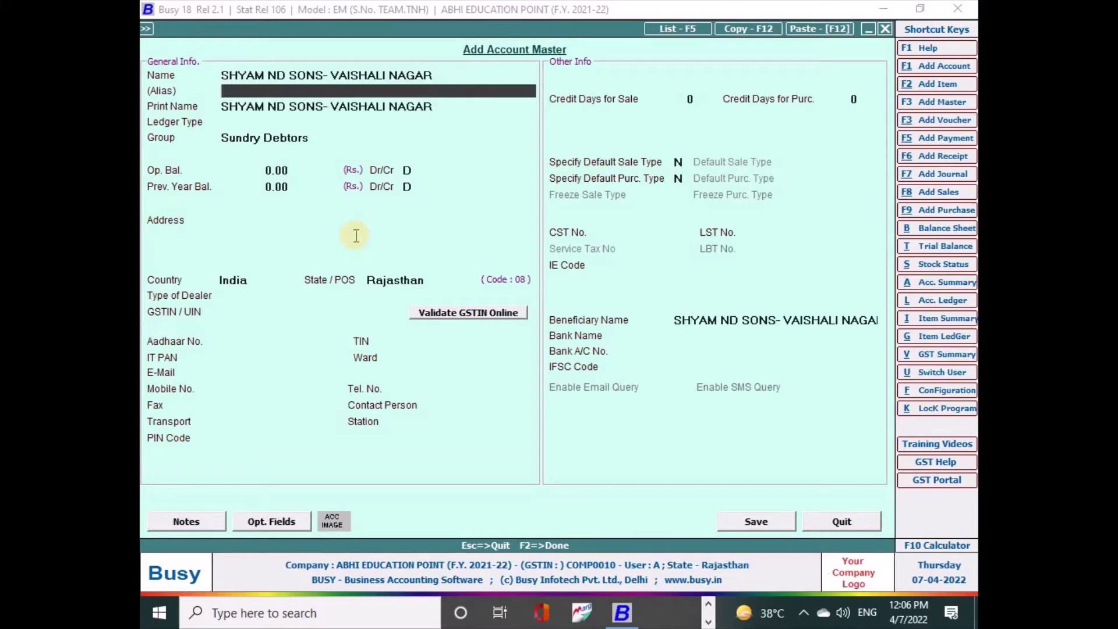
Step: Set the Vaishali Nagar account's ledger type to Sub Ledger under SHYAM ND SONS MAIN, leaving the alias blank
key("Return")
key("Return")
type("SU")
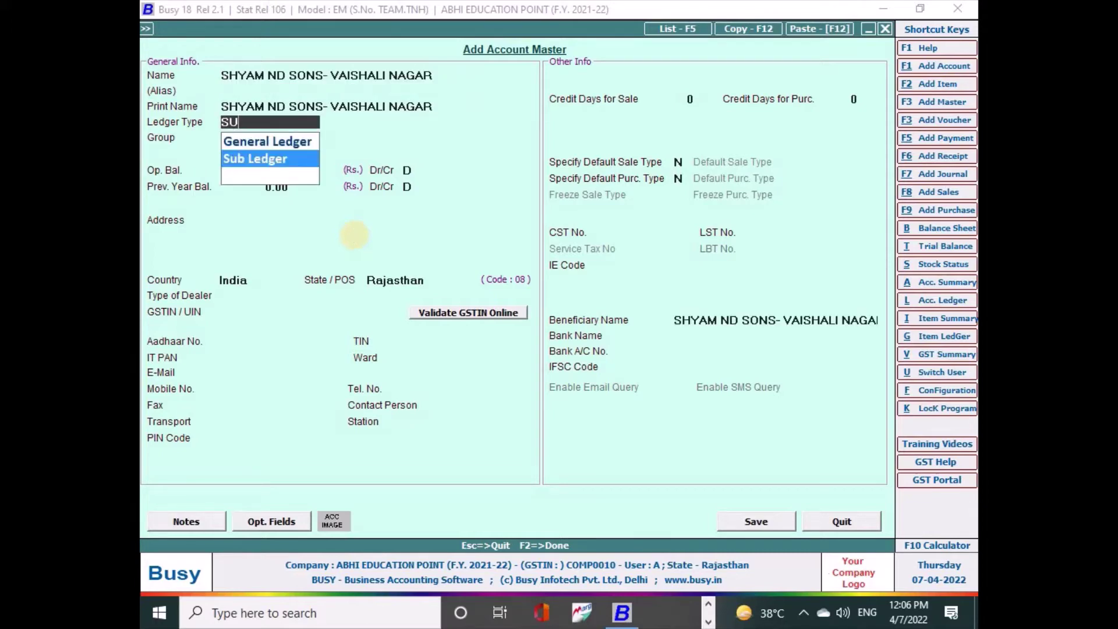
key("Return")
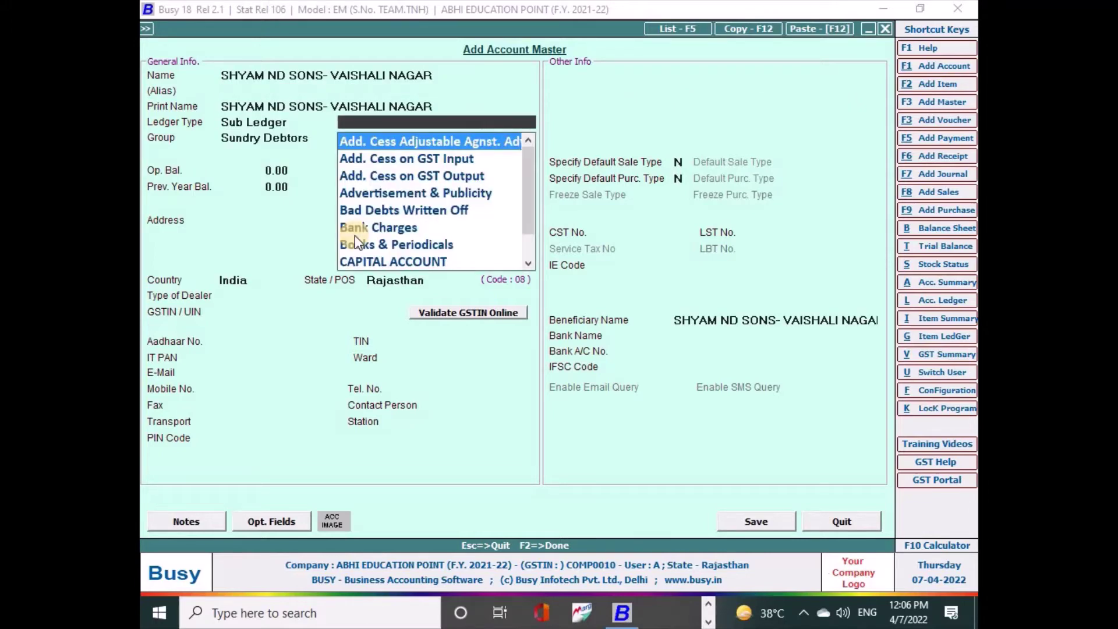
type("SHY")
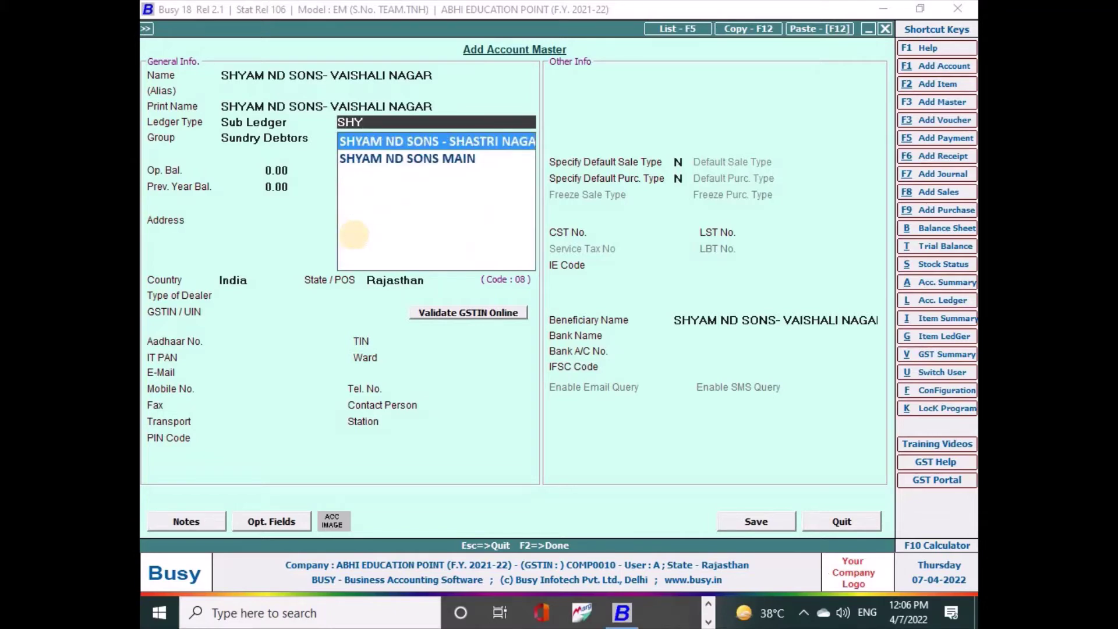
key("Down")
key("Up")
key("Down")
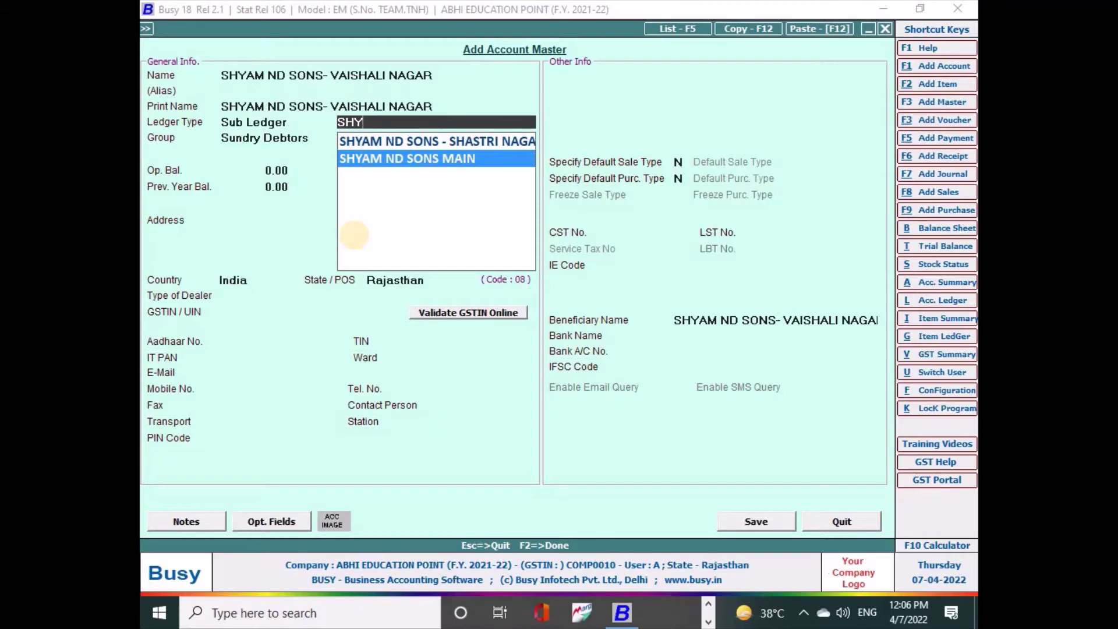
key("Up")
key("Down")
key("Return")
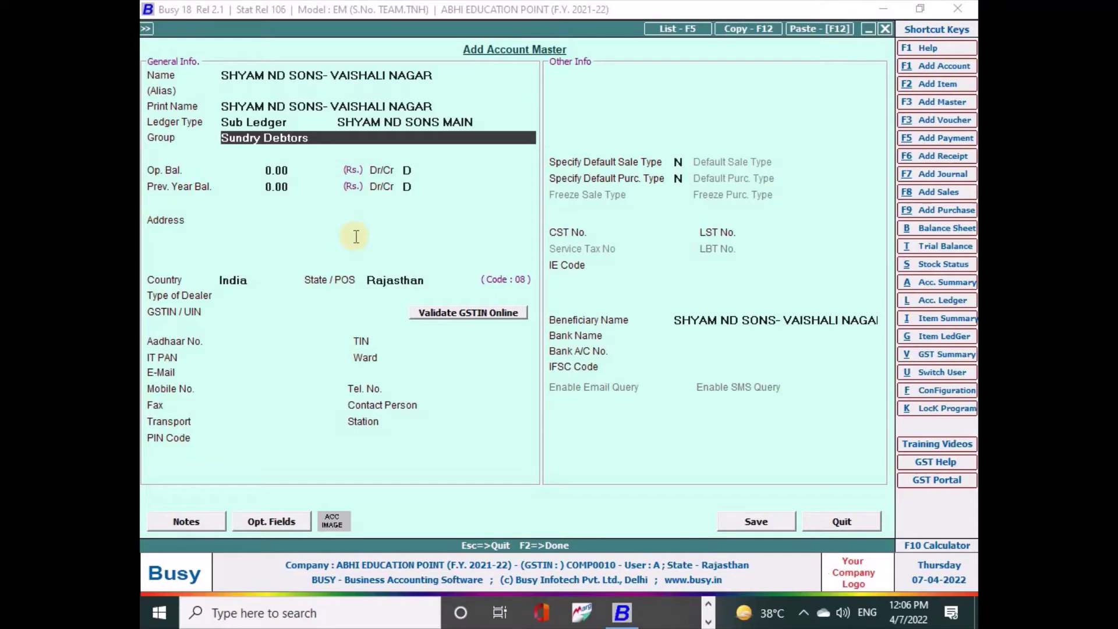
Step: Keep the Sundry Debtors group, accept Un-Registered as the dealer type and save the Vaishali Nagar account master
key("Return")
key("Return")
key("Return")
key("Return")
key("Return")
key("Return")
key("Return")
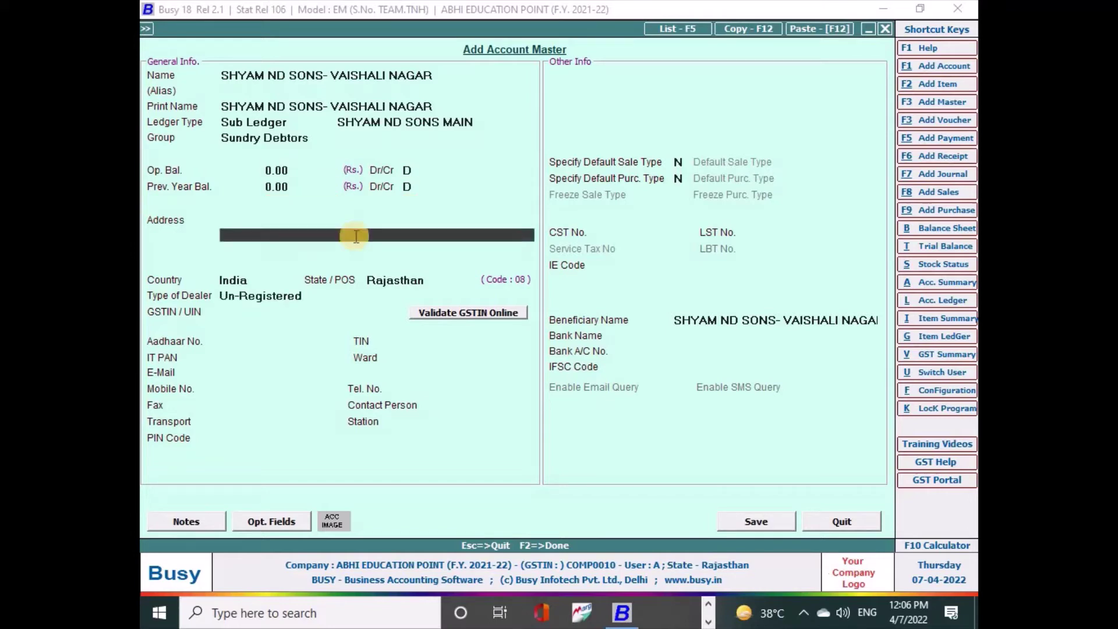
key("F2")
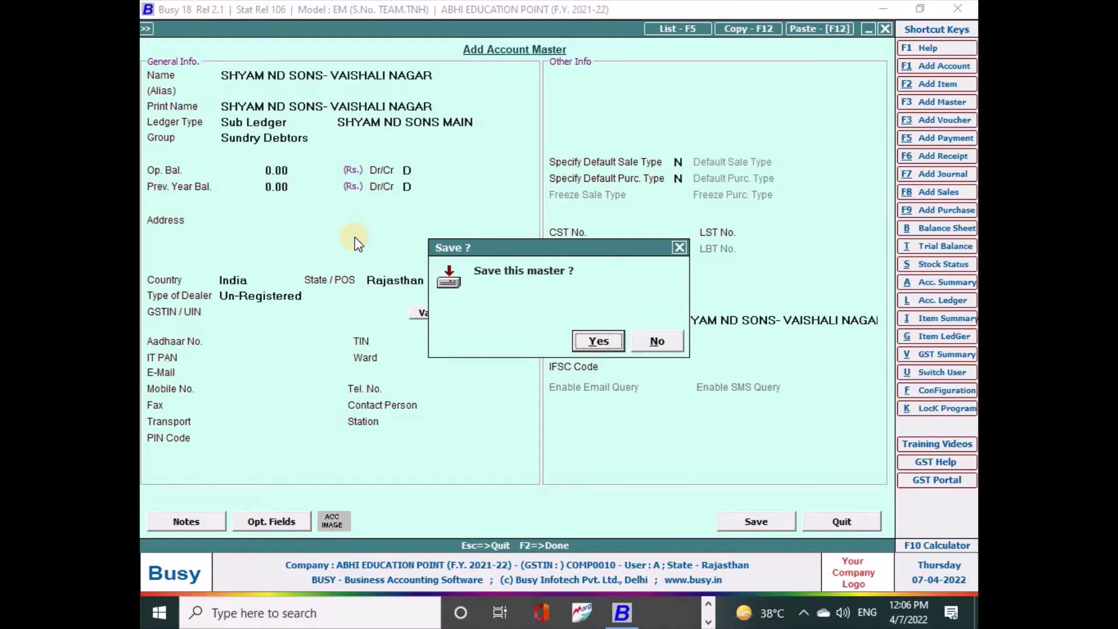
key("Return")
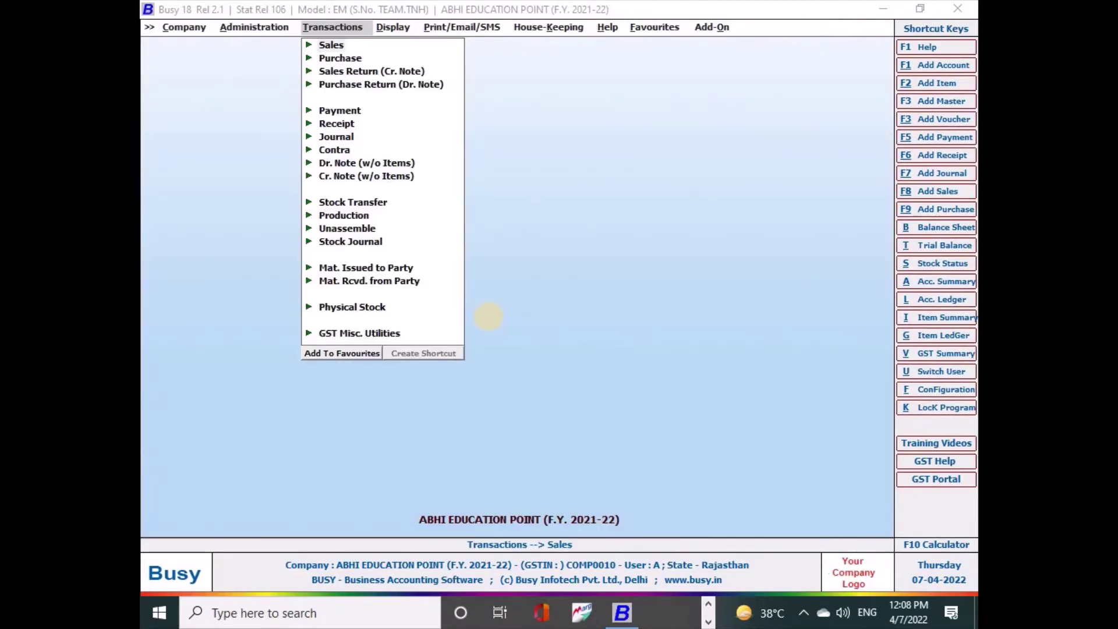
Step: Start a new sales voucher in the Main series, dated 20-04-2021, with voucher number 5
left_click(337, 44)
left_click(362, 58)
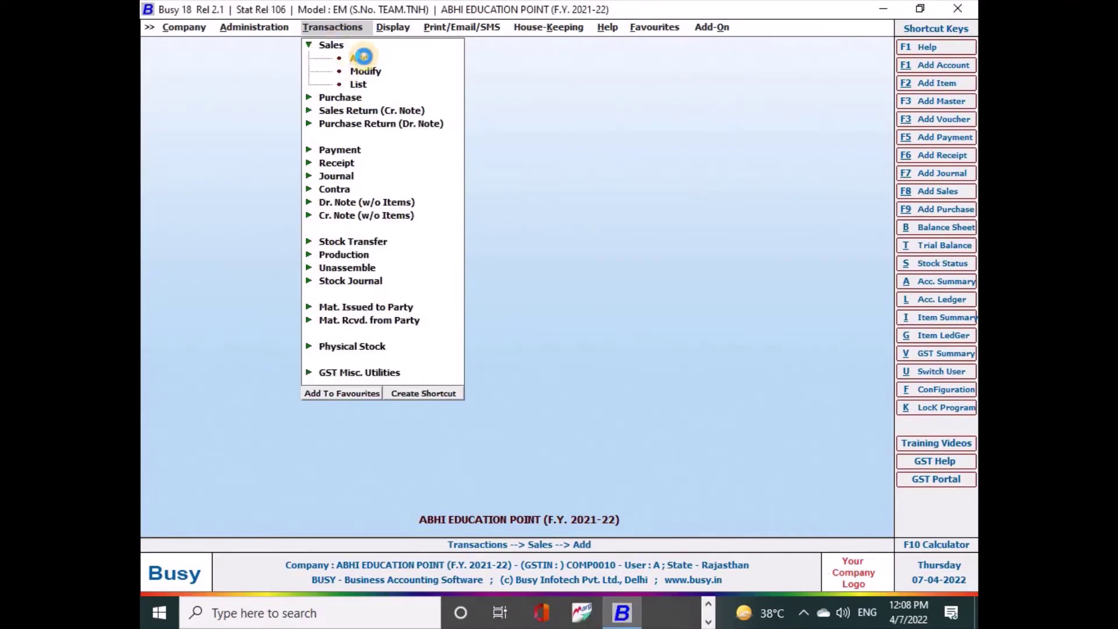
double_click(364, 57)
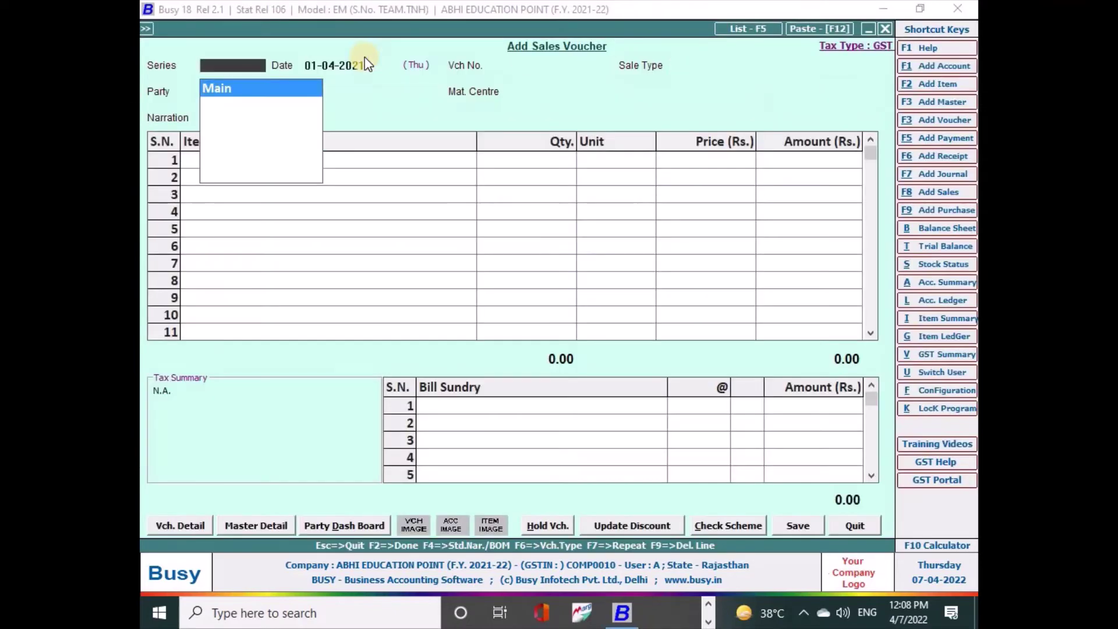
key("Return")
type("4")
key("Return")
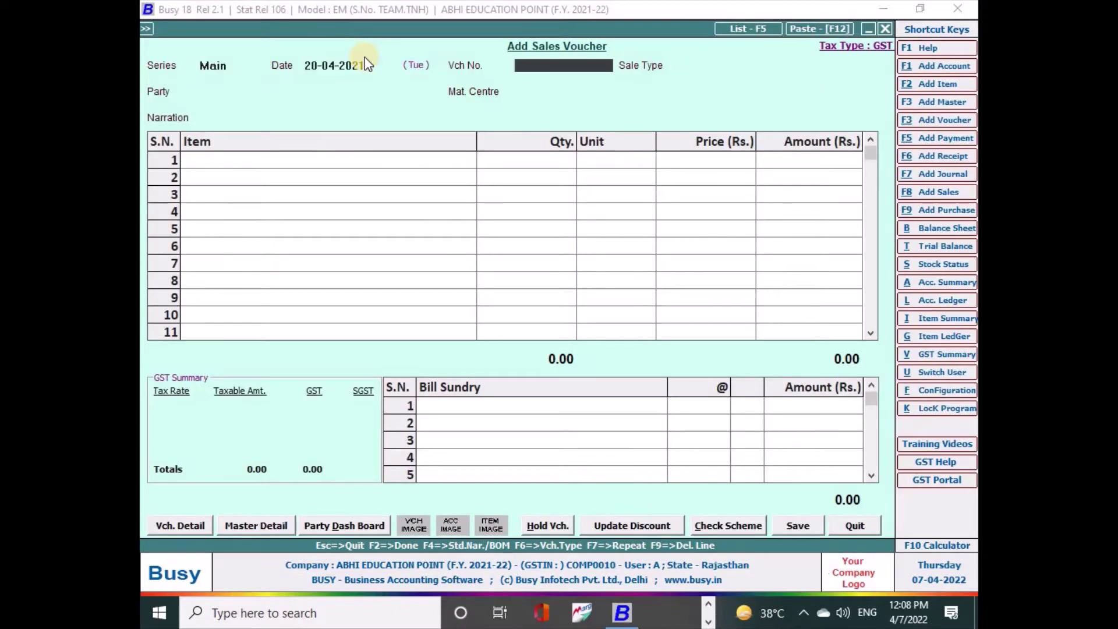
type("5")
key("Return")
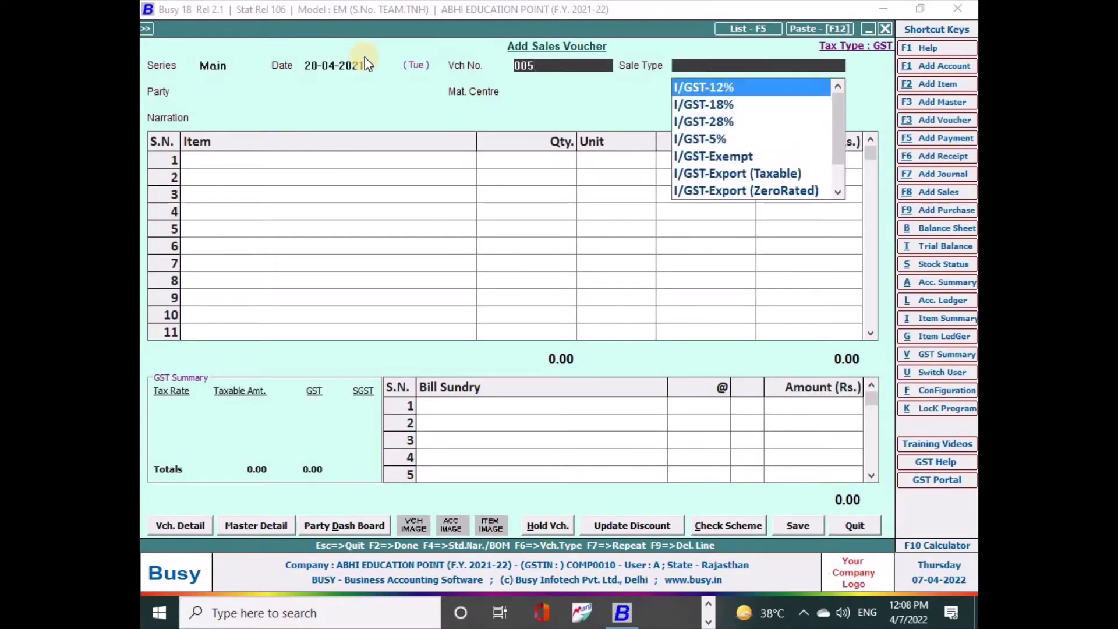
key("Escape")
key("Return")
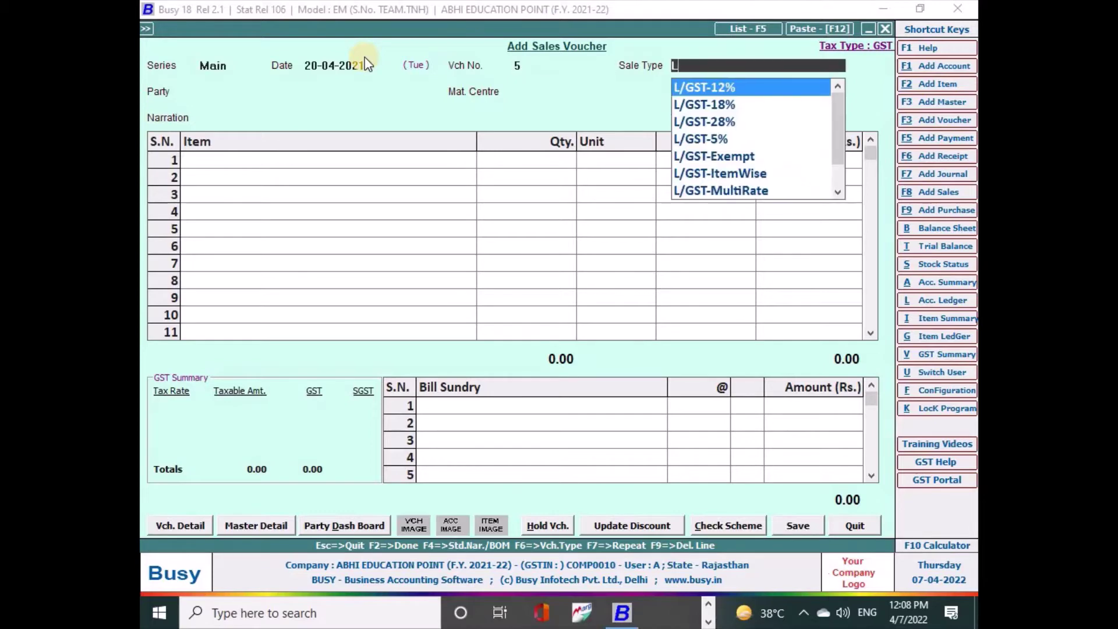
Step: Set the voucher's sale type to L/GST-ItemWise
key("Down")
key("Down")
key("Down")
key("Down")
key("Down")
key("Return")
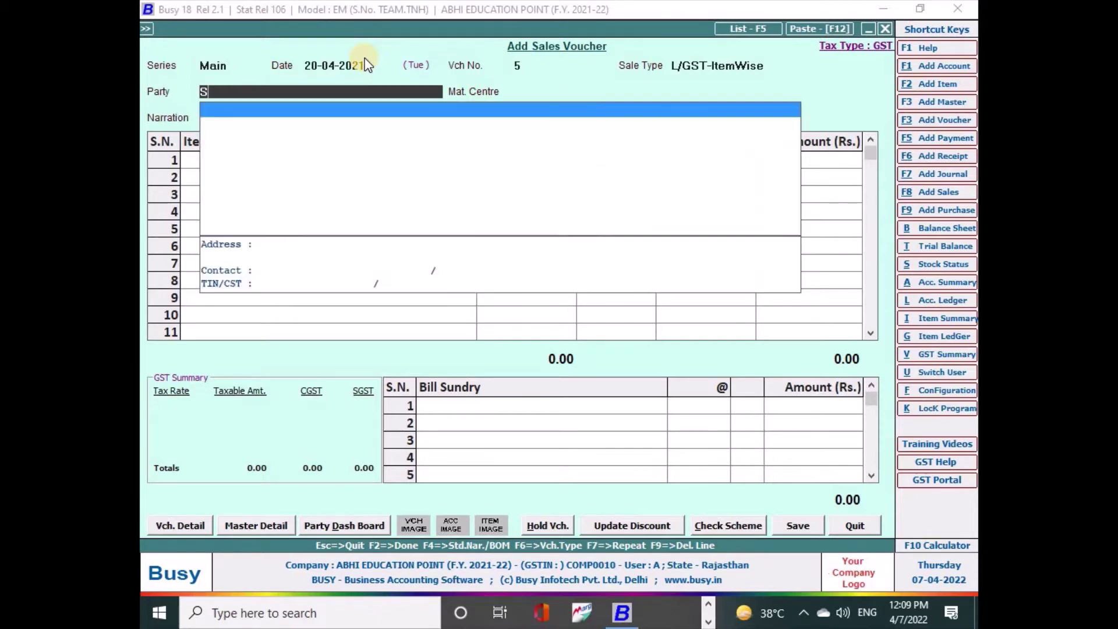
Step: Choose SHYAM ND SONS MAIN as the voucher's party and Main Store as the material centre
type("SHY")
key("Down")
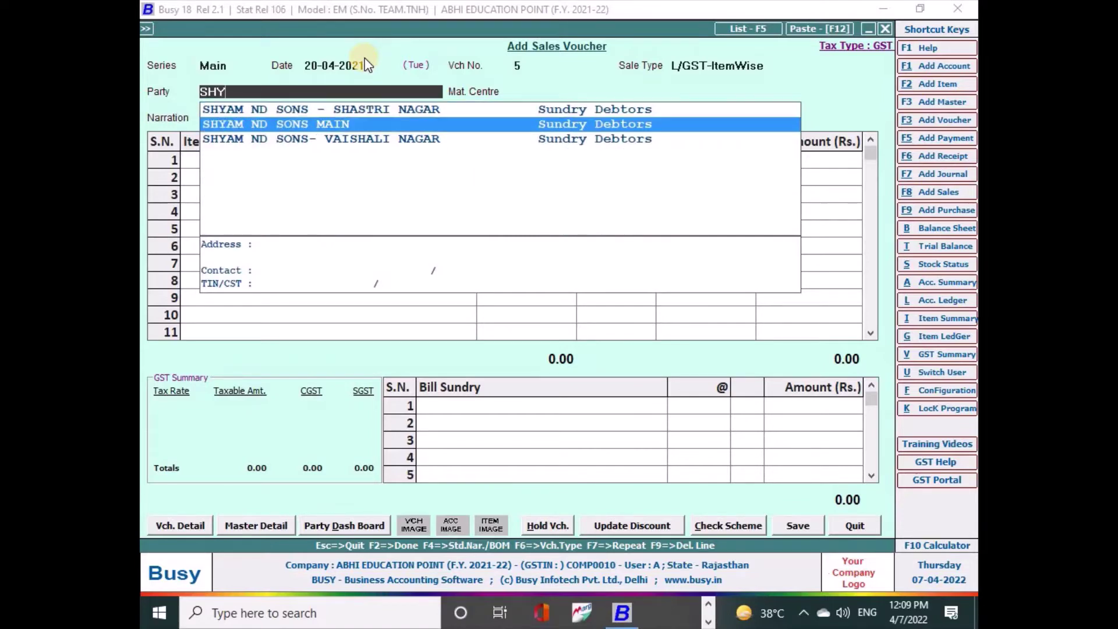
key("Return")
key("Return")
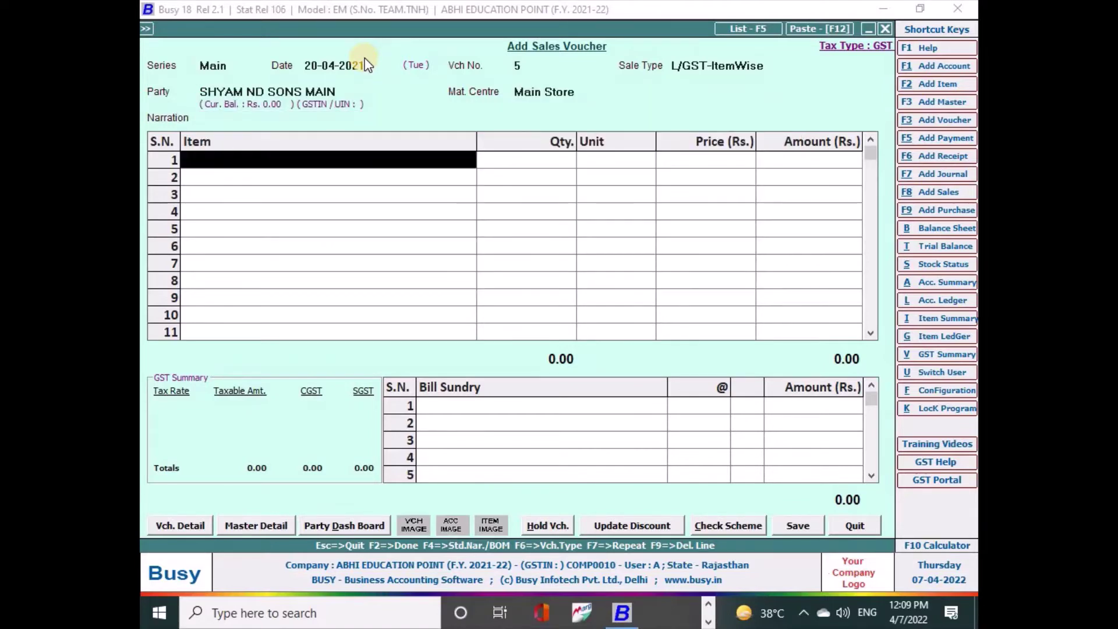
Step: Add HARDWARE as the first item with a quantity of 200 Pcs. and a taxable amount of 18,000
type("h")
key("Return")
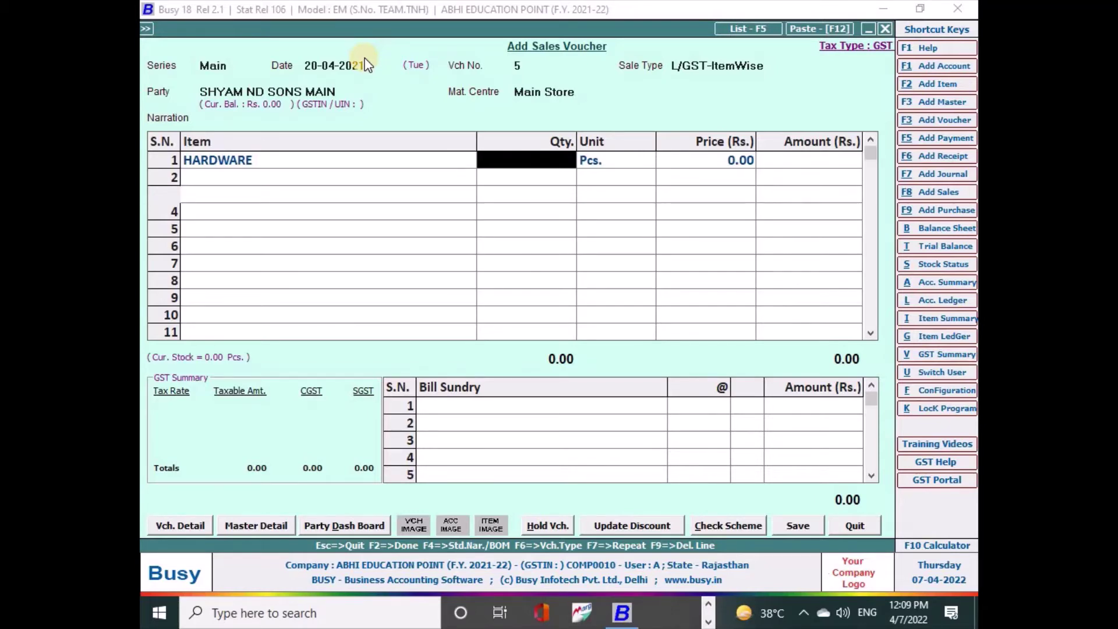
type("200")
key("Return")
key("Return")
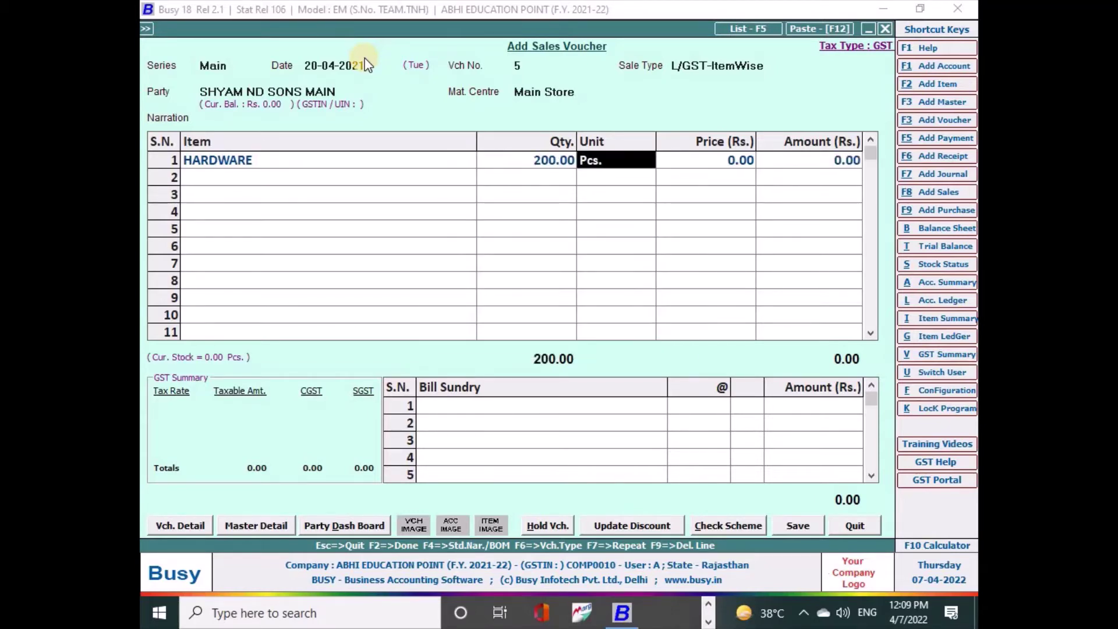
key("Return")
key("Return")
type("21240")
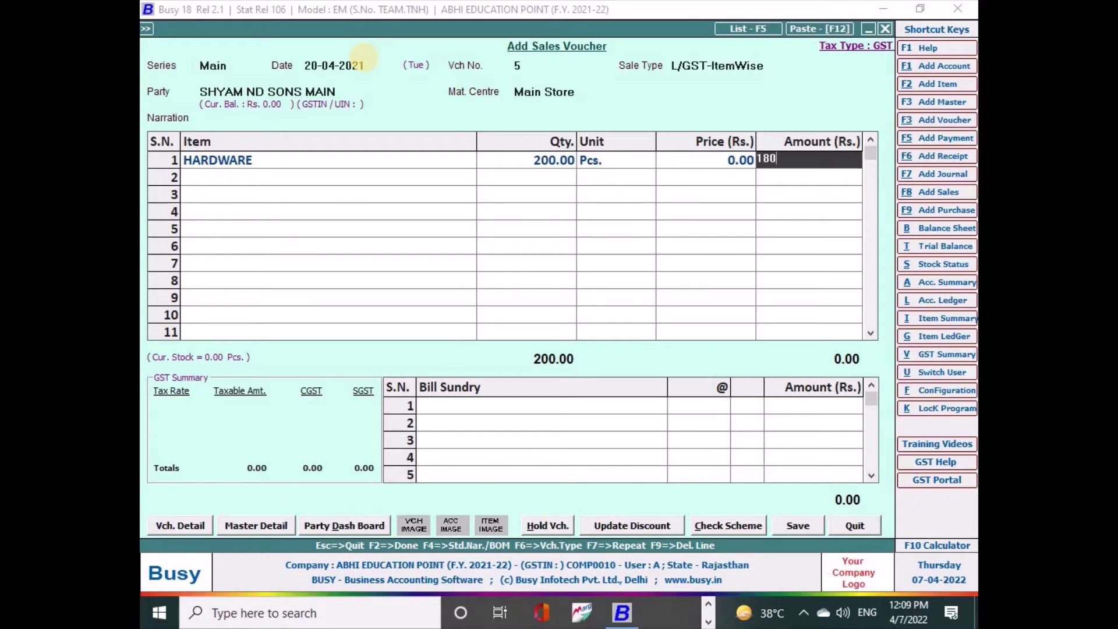
key("Return")
key("Return")
Step: Re-enter the HARDWARE line's amount as 18,000 with GST included
key("Up")
key("Return")
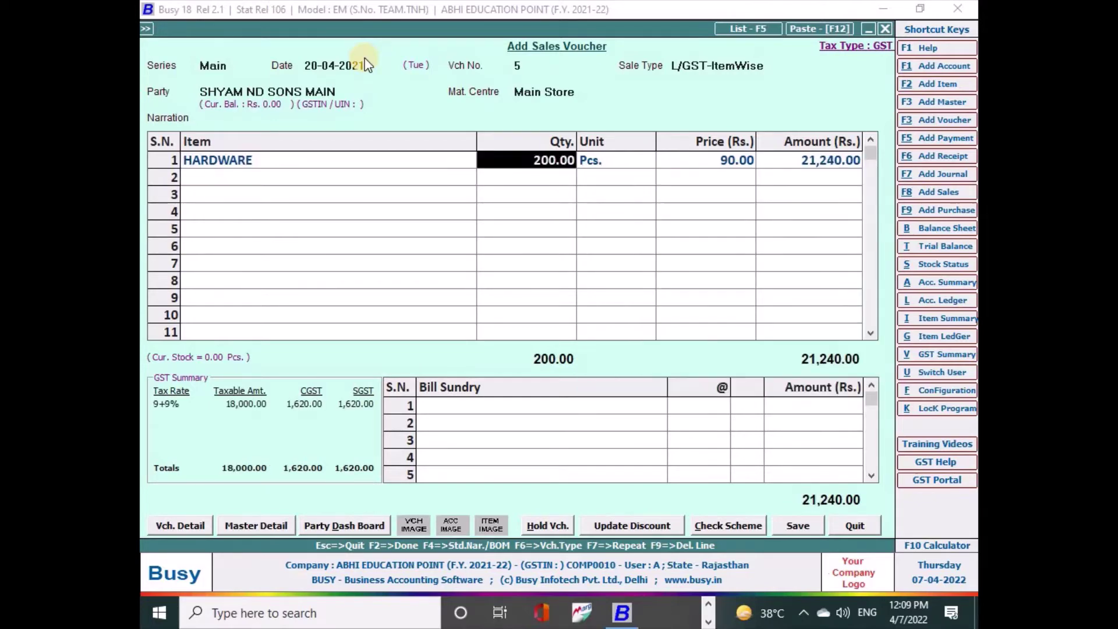
key("Return")
key("Return")
key("Return")
type("18000")
key("Return")
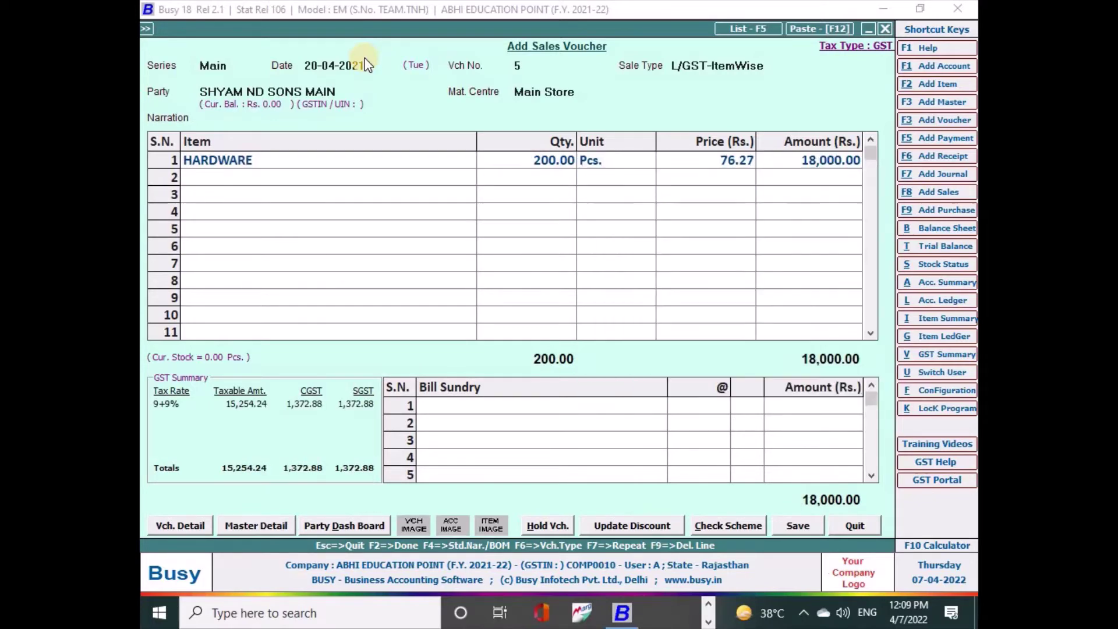
key("Return")
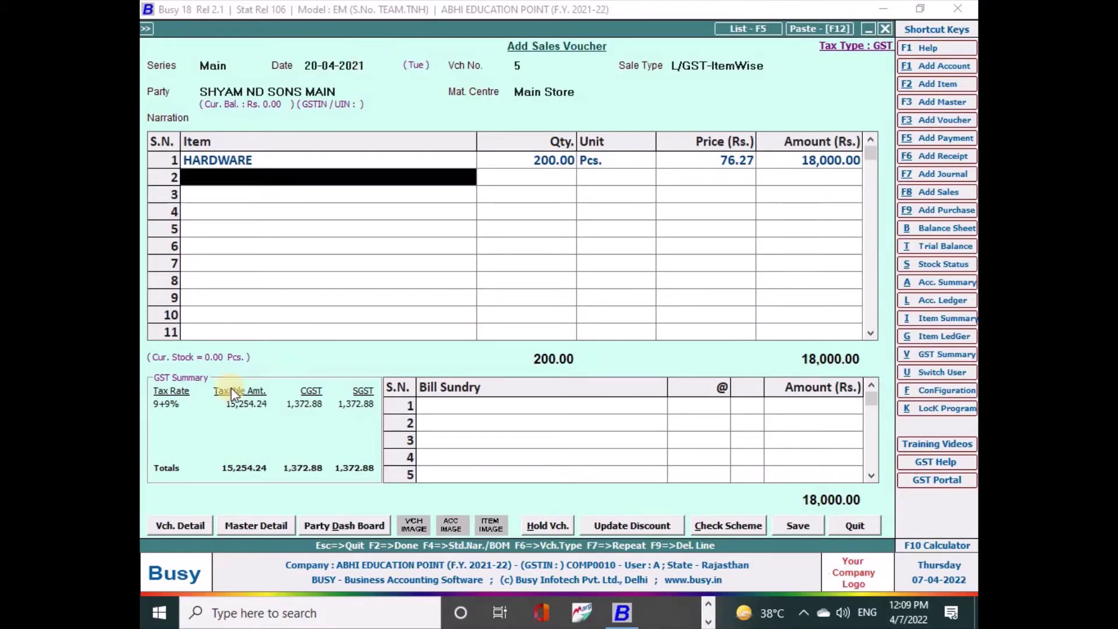
Step: Save sales voucher 5 without any bill sundry and decline printing the invoice
key("Return")
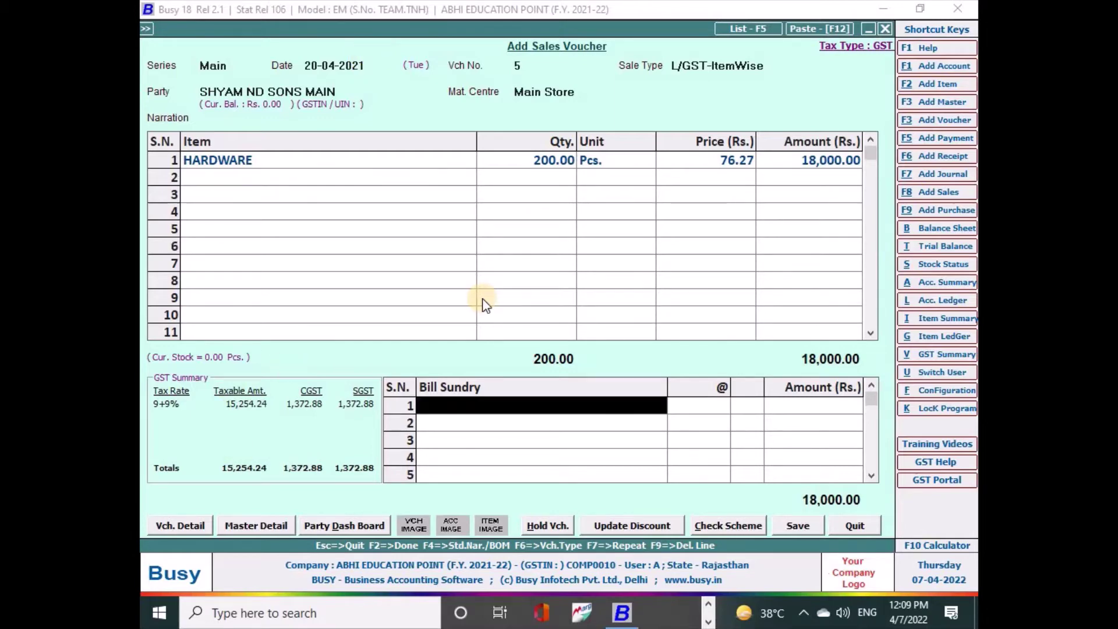
key("Return")
key("Return")
key("Return")
key("Return")
key("Return")
key("Return")
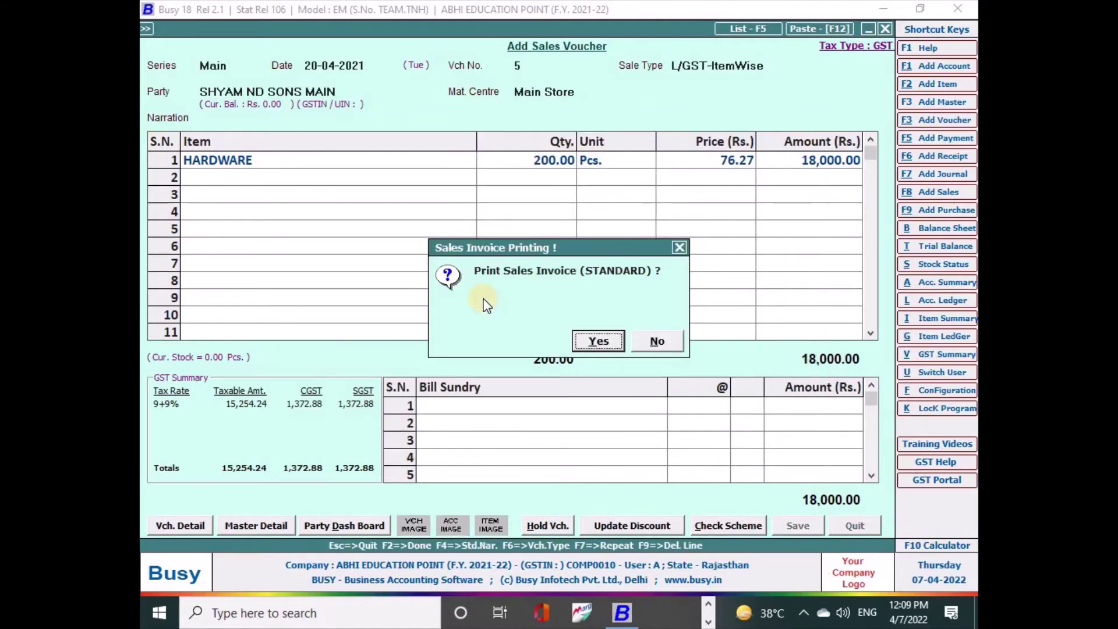
key("n")
key("n")
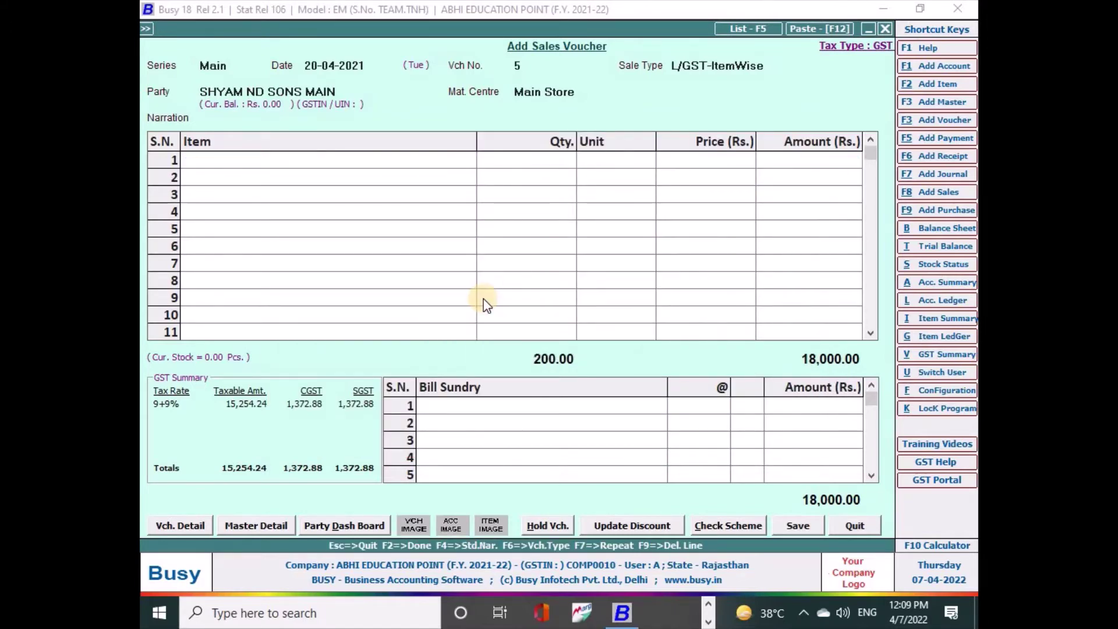
Step: Date the next sales voucher 22-04-2021 with voucher number 6, keeping L/GST-ItemWise as the sale type
key("Return")
type("22")
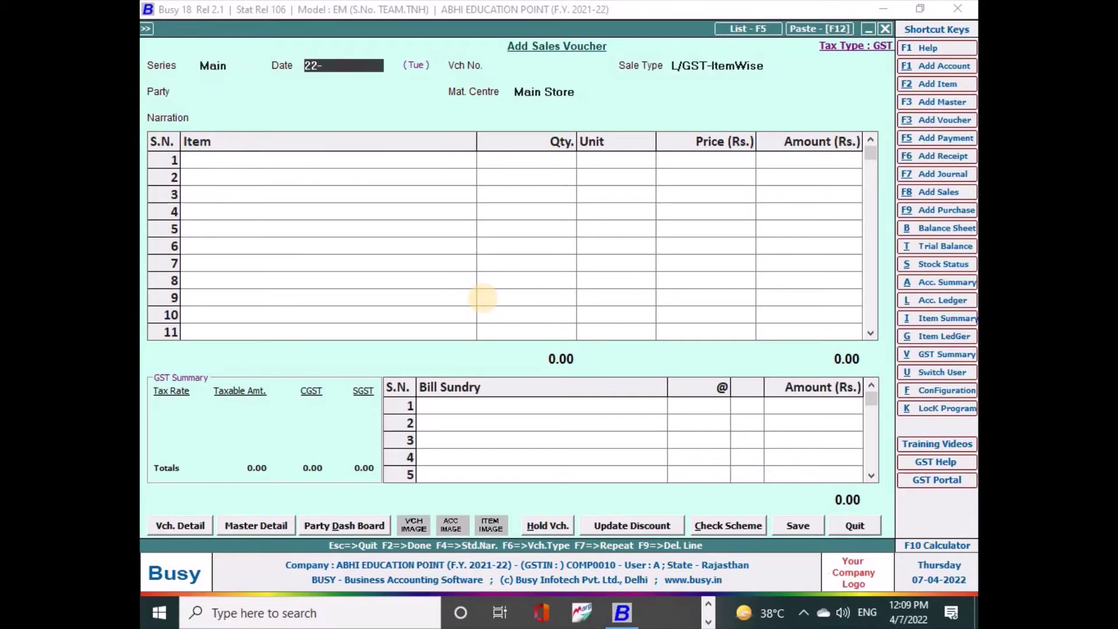
type("-04")
key("Return")
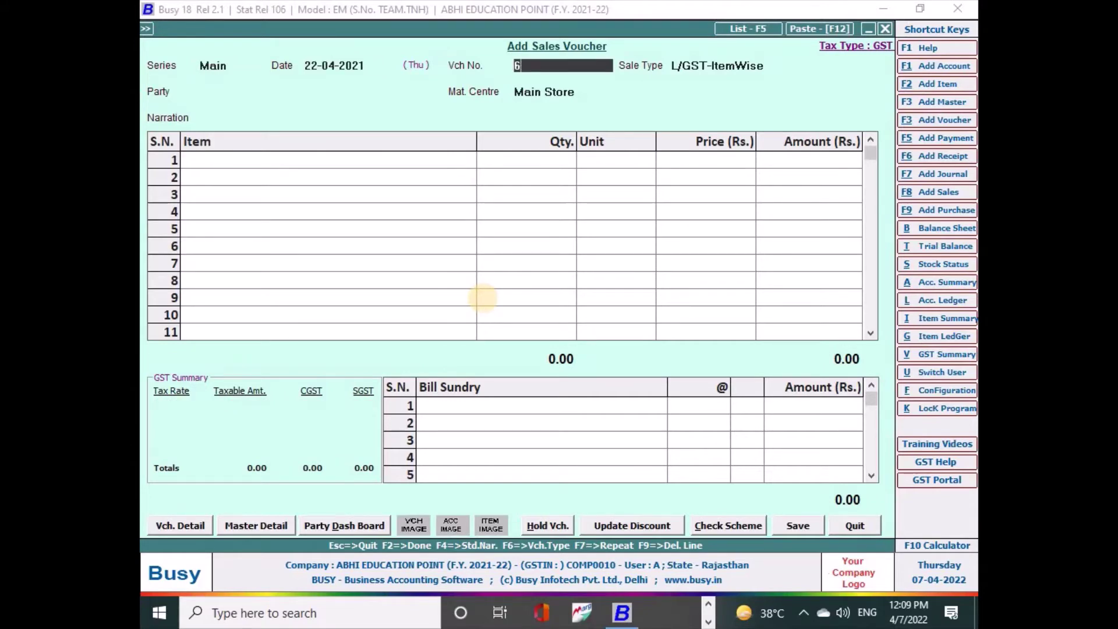
key("Return")
key("Return")
Step: Choose SHYAM ND SONS - SHASTRI NAGAR as the party, keeping Main Store and leaving the narration blank
type("SHY")
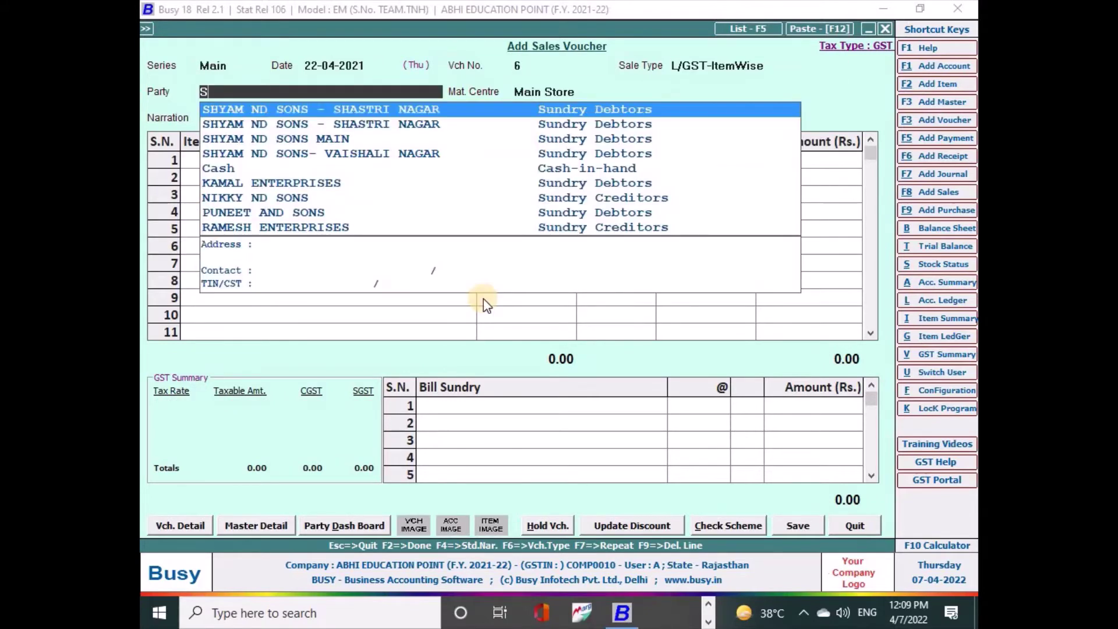
key("Return")
key("Return")
key("Return")
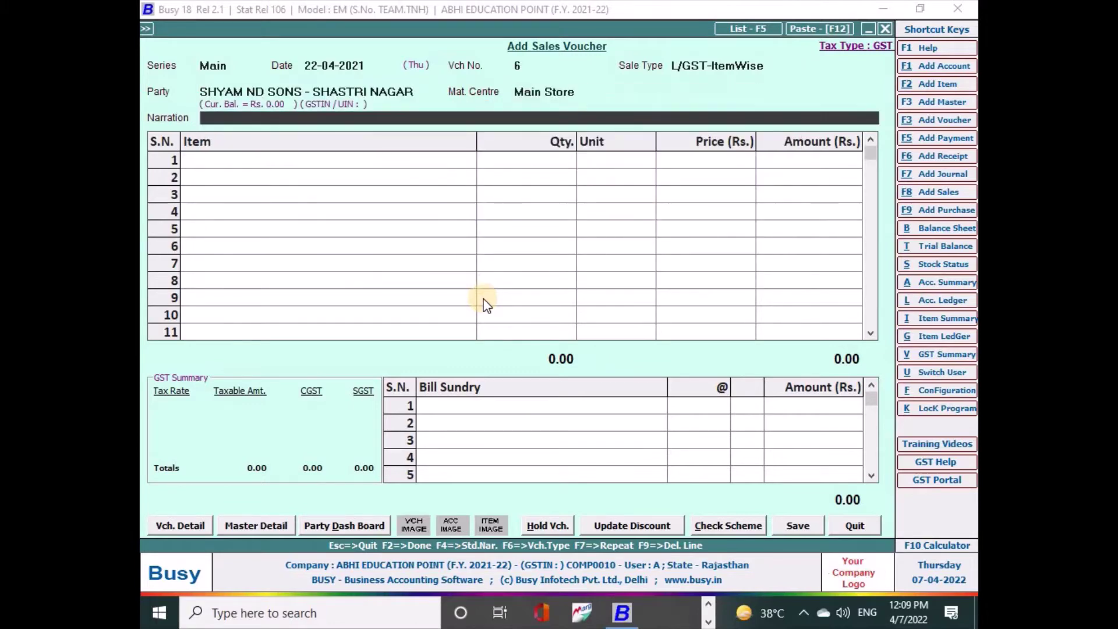
Step: Add HARDWARE as voucher 6's first item with 15 Pcs., no discount and an amount of 15,000
type("h")
key("Return")
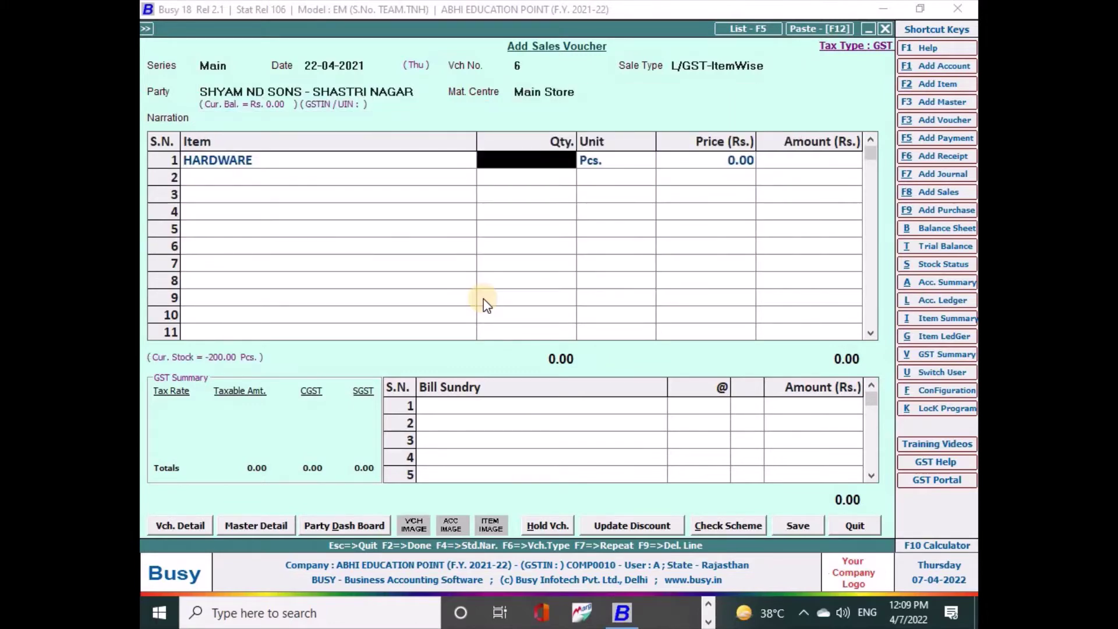
type("15")
key("Return")
key("Return")
key("Return")
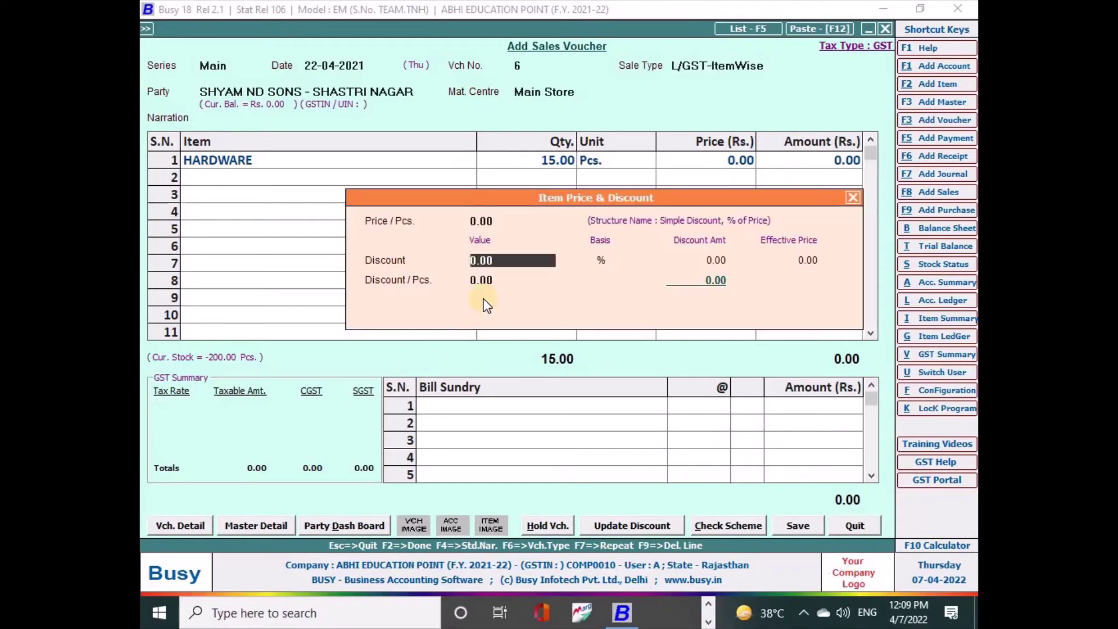
key("Return")
key("Return")
type("15000")
key("Return")
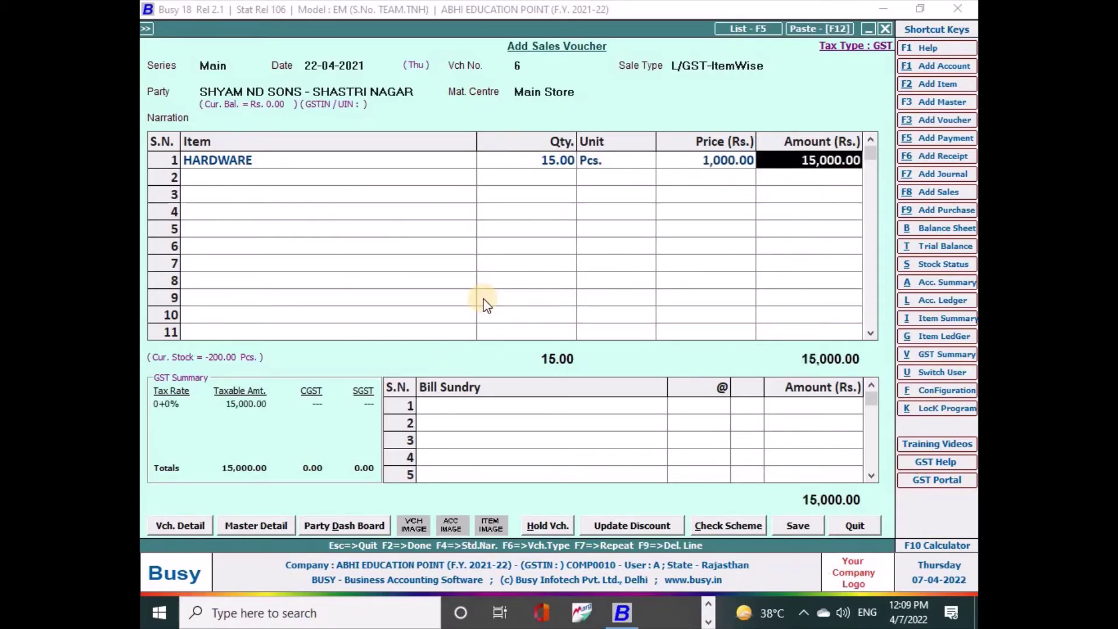
Step: Re-enter the amount of the 15 Pcs. HARDWARE line as 15,000 with GST included
key("Up")
key("Right")
key("Right")
key("Right")
key("Right")
type("15,000")
key("Return")
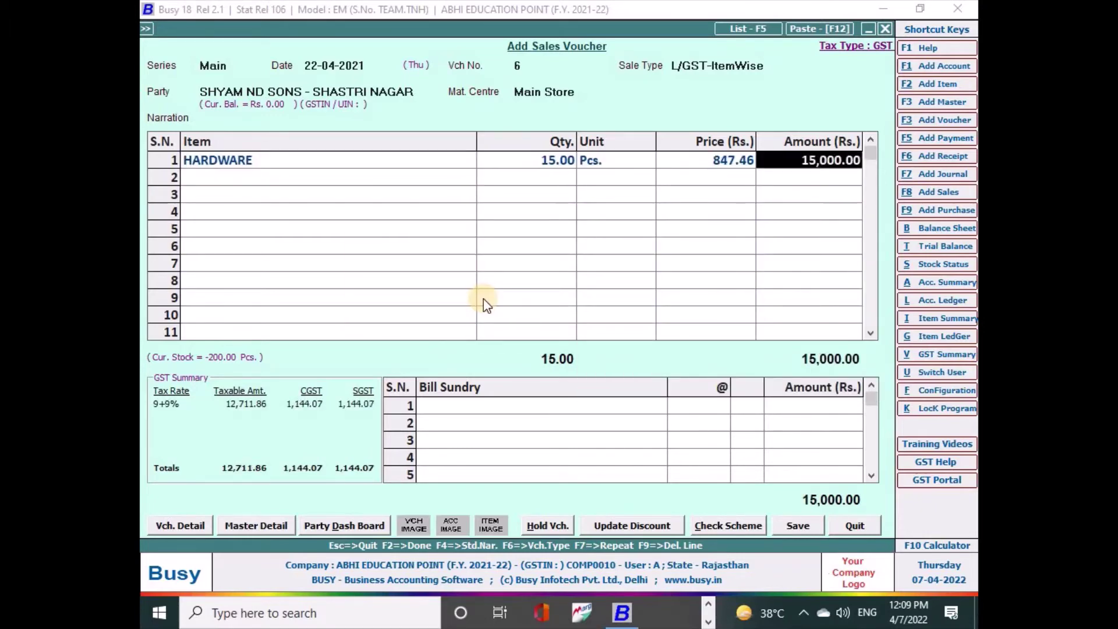
Step: Accept New Ref. 6 for 15,000 against SHYAM ND SONS MAIN and save voucher 6 without printing or e-mailing it
key("Return")
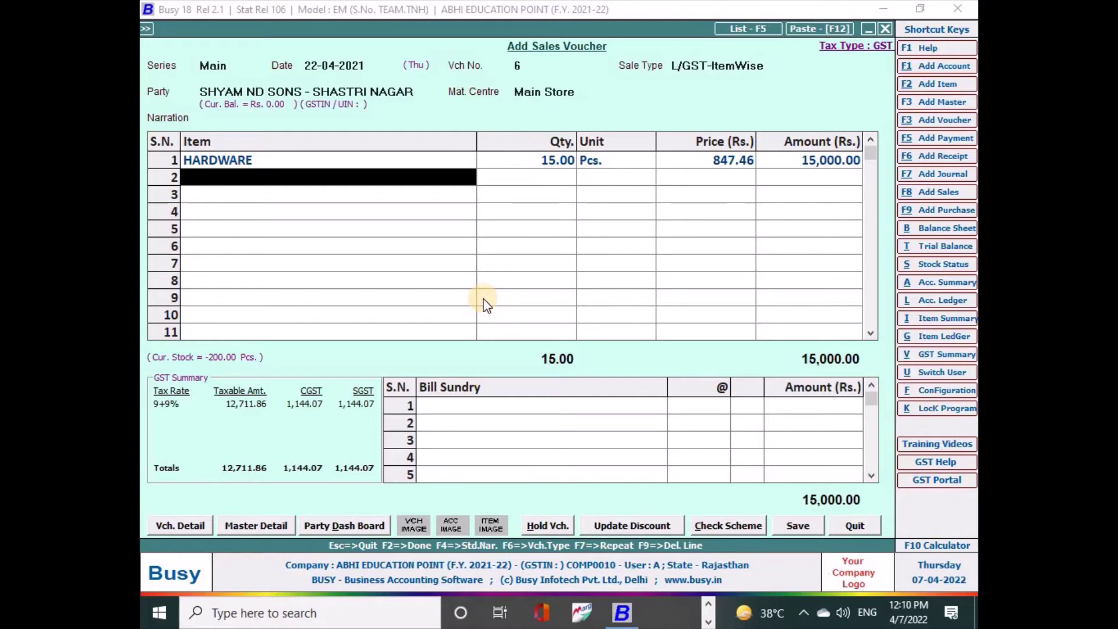
key("Return")
key("Return")
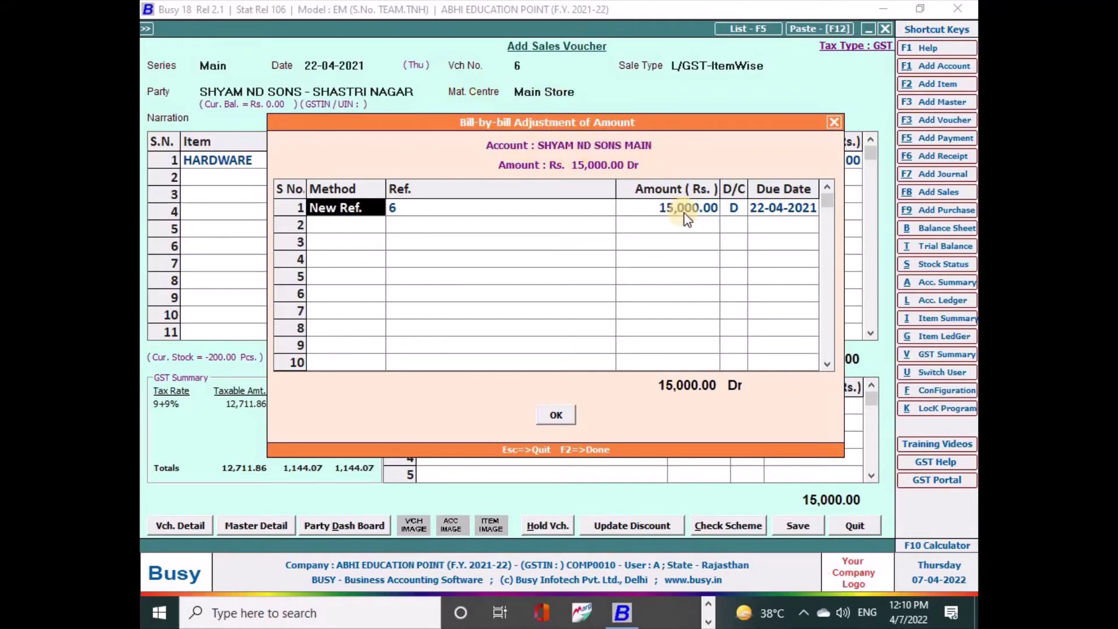
left_click(427, 213)
left_click(551, 416)
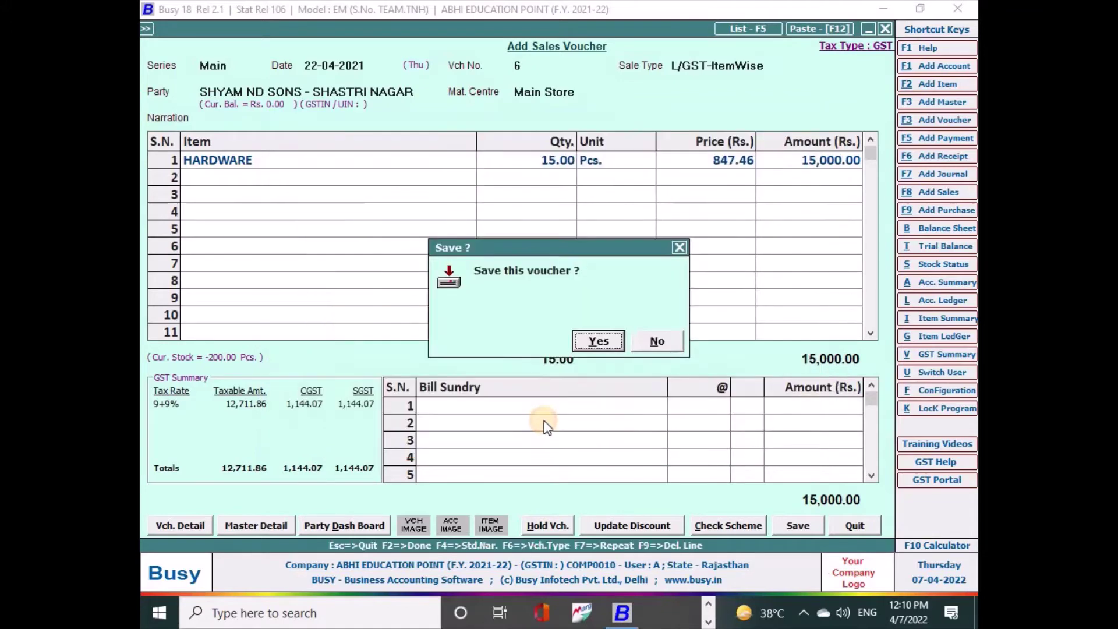
left_click(603, 347)
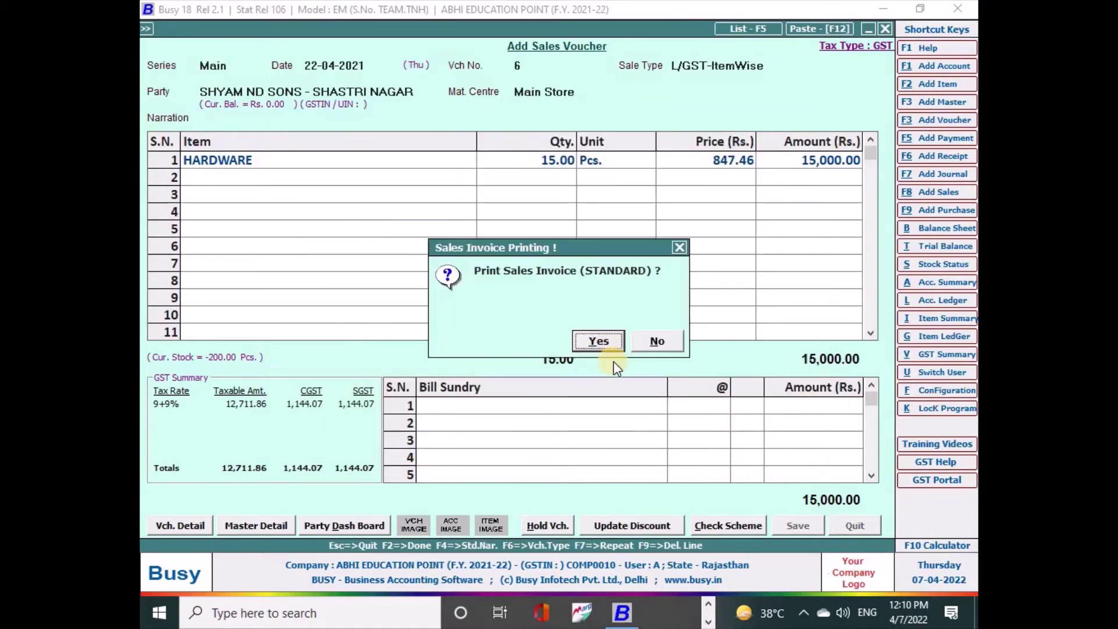
key("Escape")
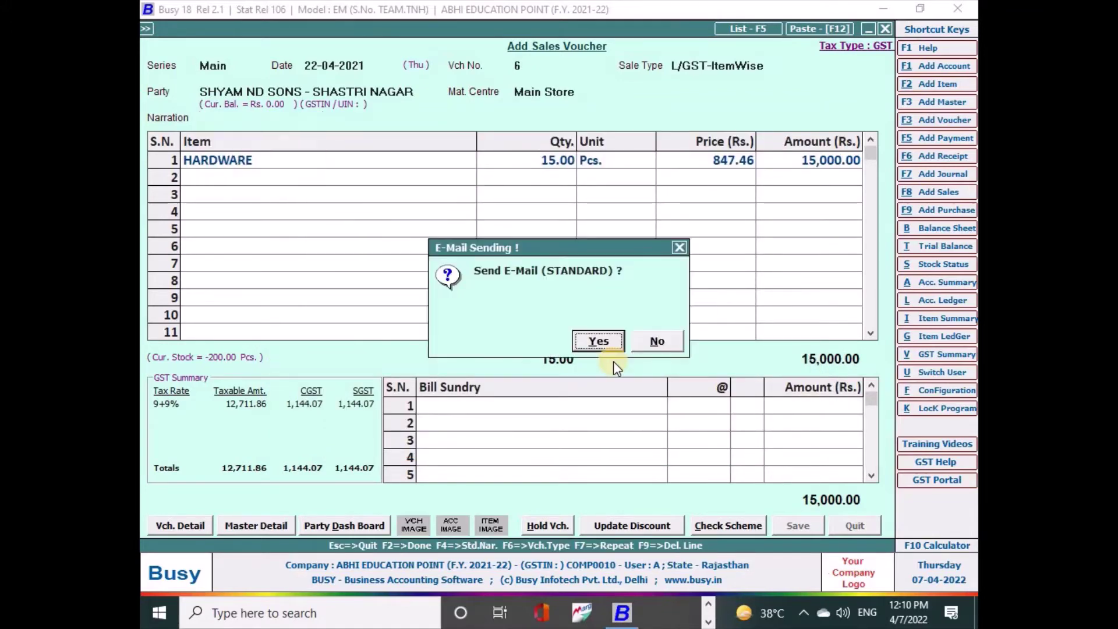
key("Escape")
Step: Start the next sales voucher in the Main series, dated 25-04-2021 with number 7 and sale type L/GST-ItemWise
key("Return")
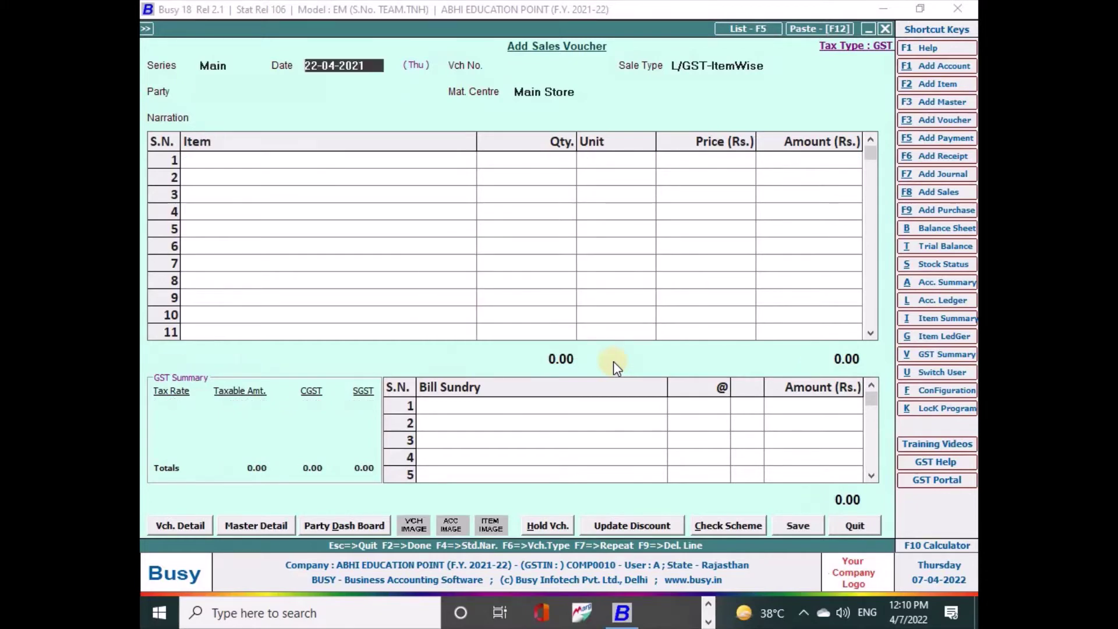
type("25-04")
key("Return")
key("Return")
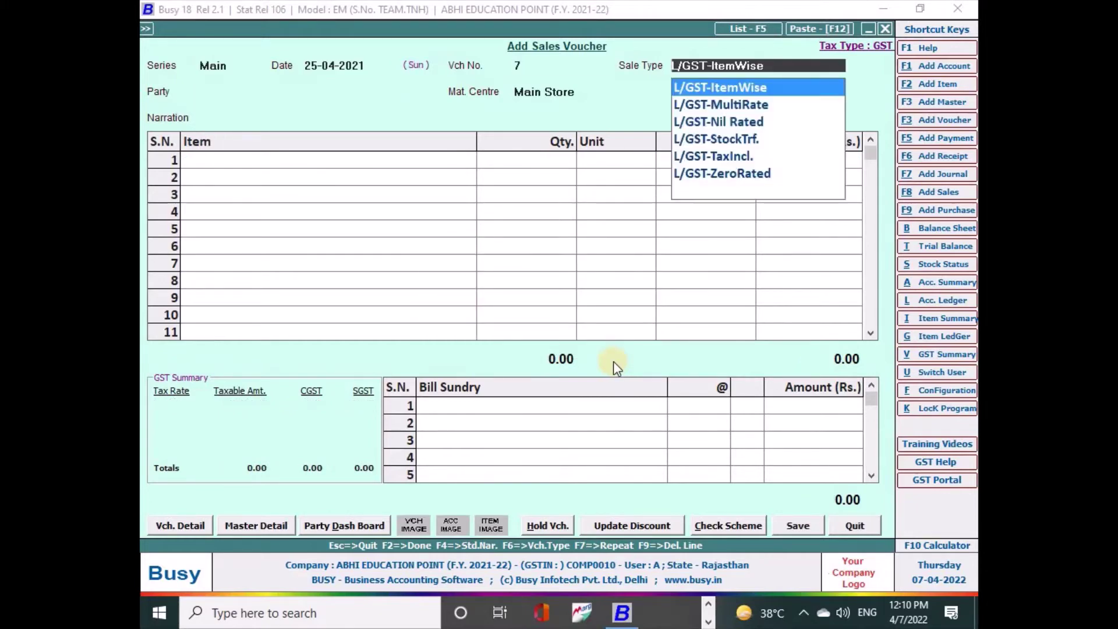
key("Return")
Step: Choose SHYAM ND SONS- VAISHALI NAGAR as voucher 7's party, keeping Main Store and leaving the narration blank
type("SHY")
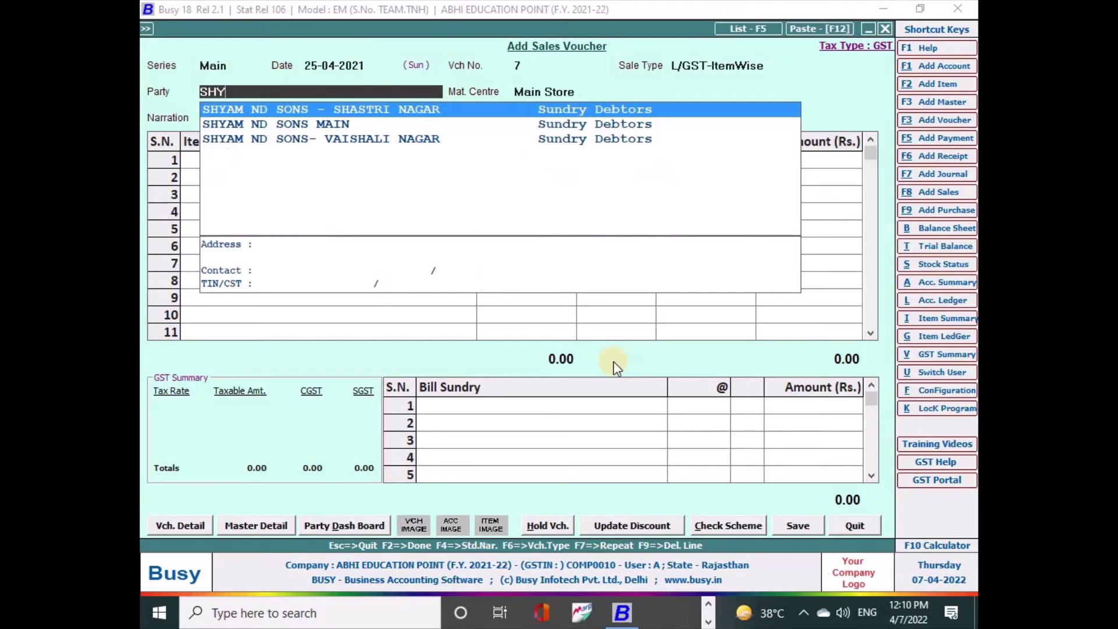
key("Down")
key("Down")
key("Return")
key("Return")
key("Return")
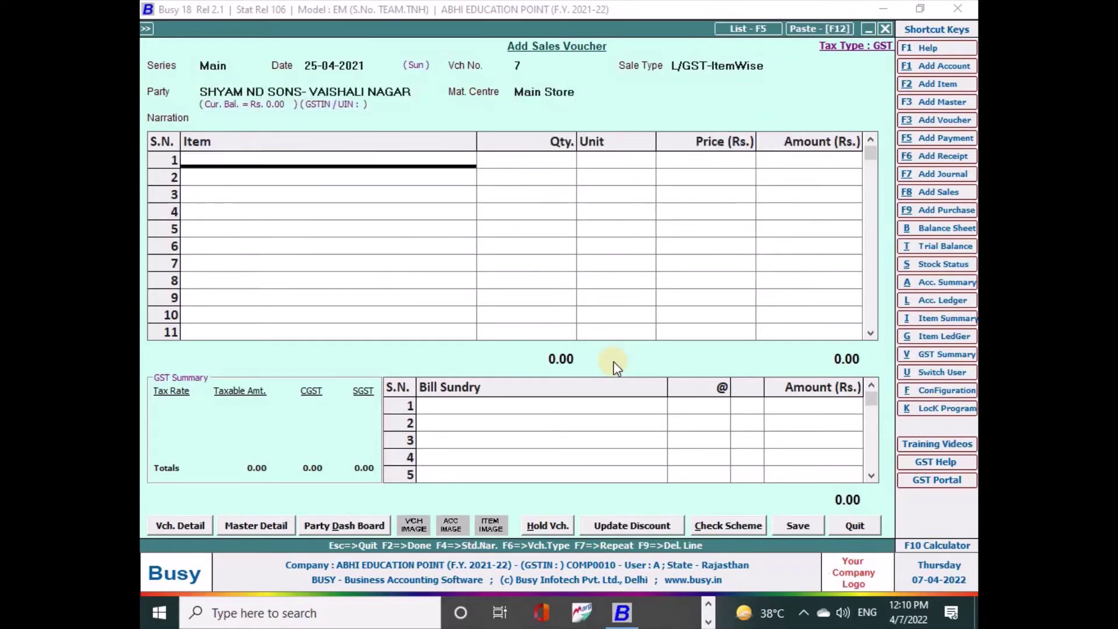
Step: Add HARDWARE as voucher 7's first item with 20 Pcs. and an amount of 10,000
key("Return")
type("20")
key("Return")
key("Return")
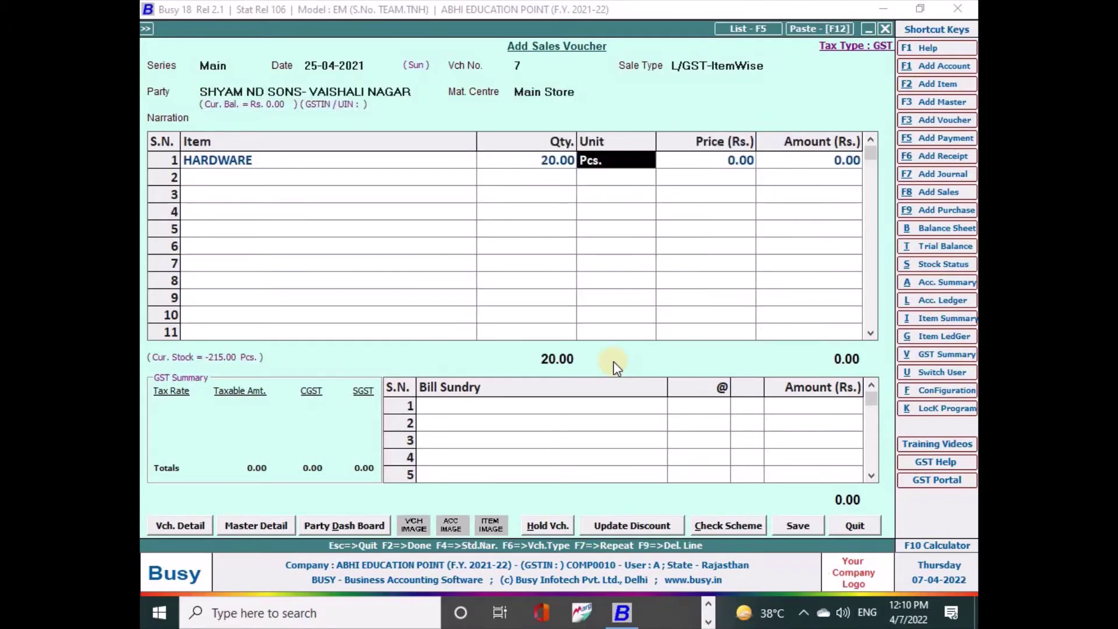
key("Return")
key("Return")
key("Return")
type("10000")
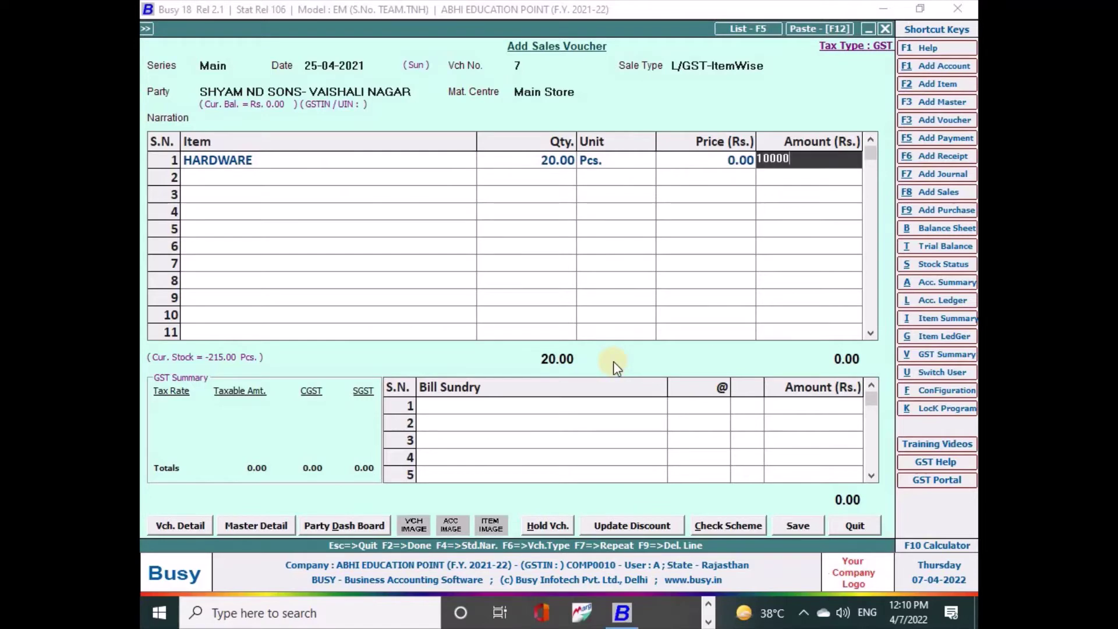
key("Return")
Step: Re-enter the amount of the 20 Pcs. HARDWARE line as 10,000 with GST included
key("Up")
key("Right")
key("Right")
key("Right")
key("Right")
type("10000")
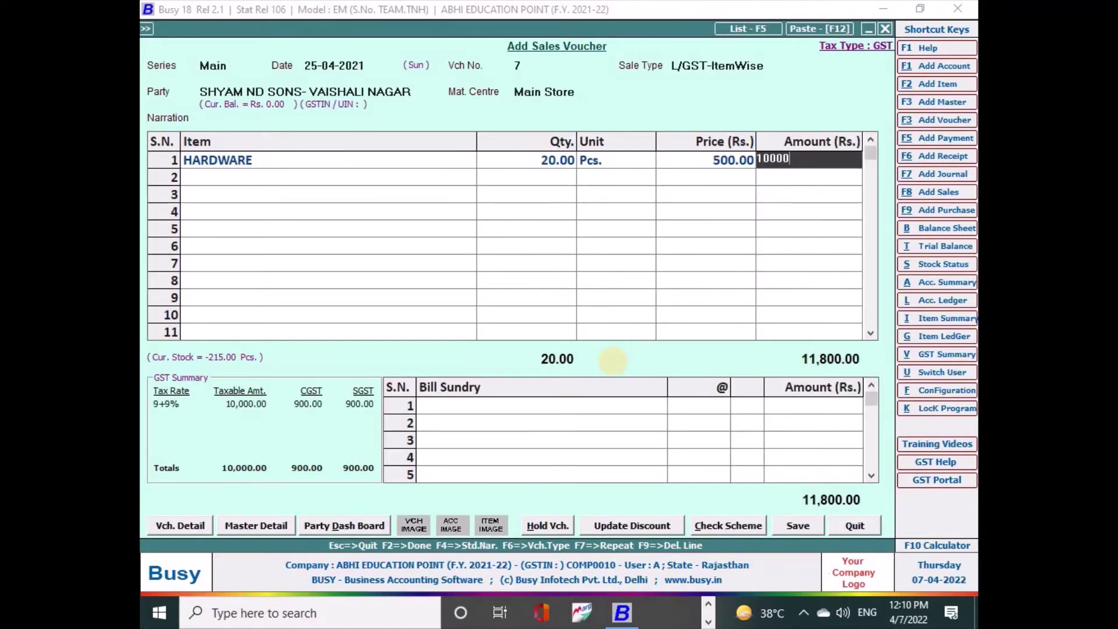
key("Return")
Step: Leave the bill sundry empty, accept New Ref. 7 for 10,000 against SHYAM ND SONS MAIN, and save voucher 7
key("Return")
key("Return")
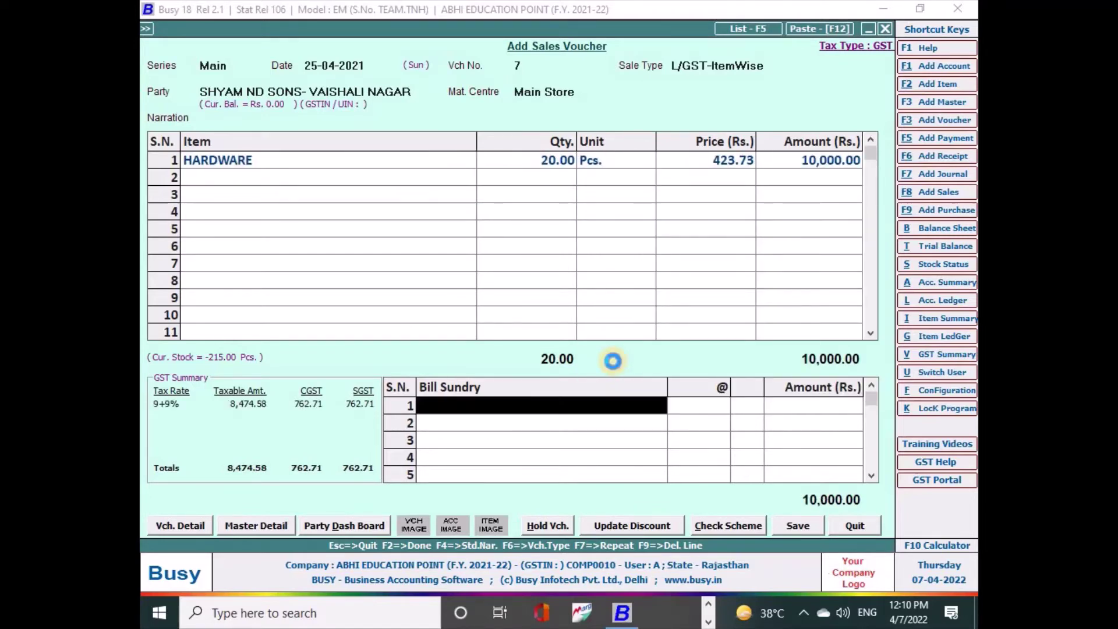
key("Return")
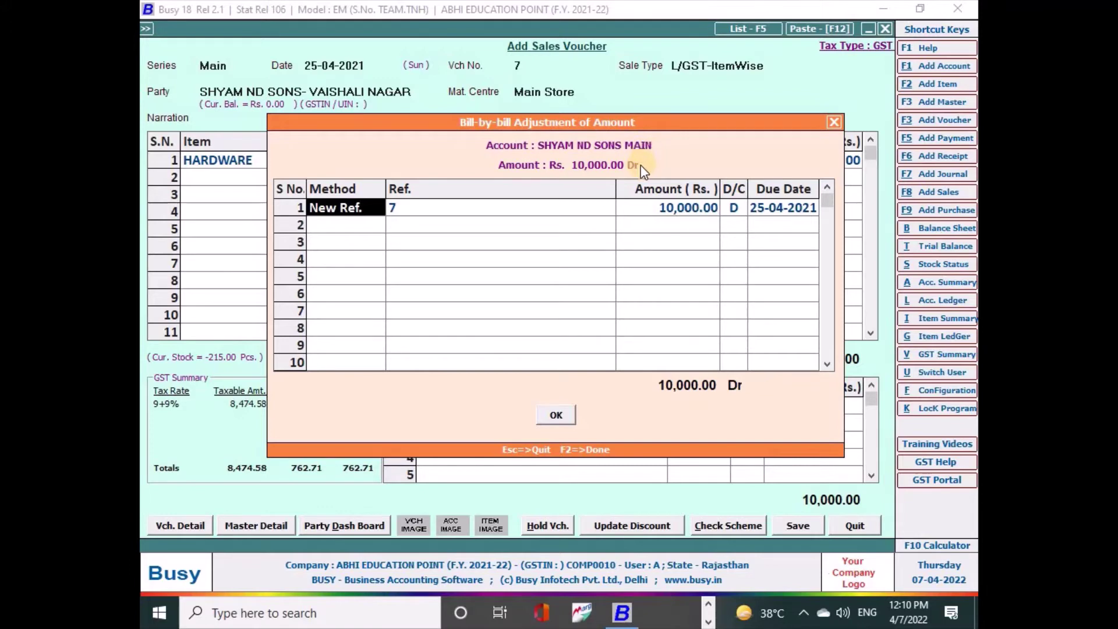
left_click(559, 413)
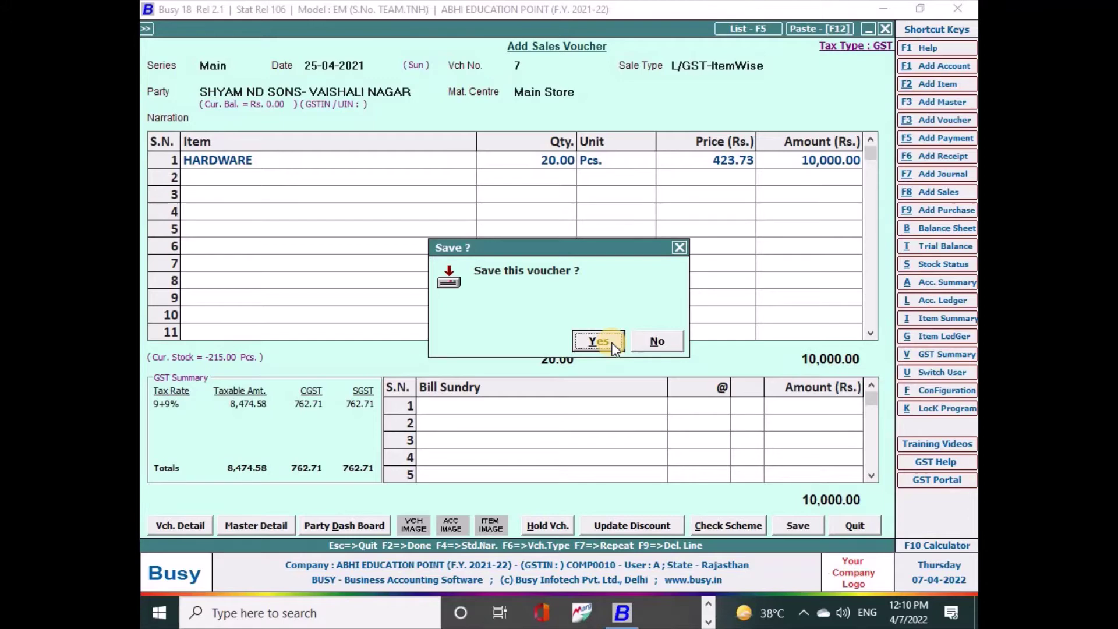
left_click(612, 343)
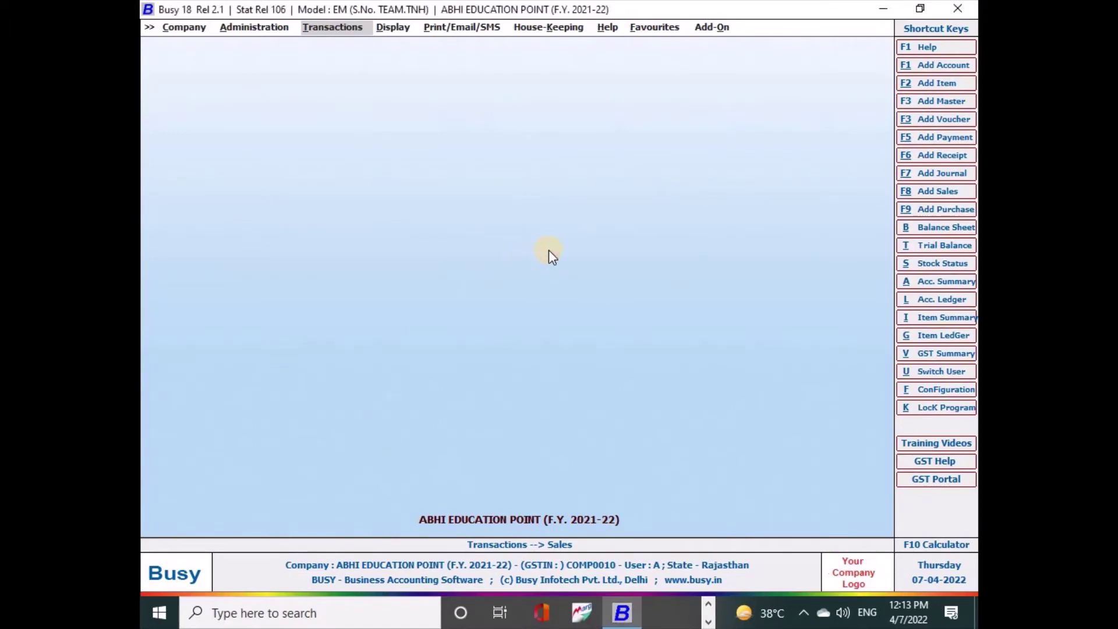
Step: Set up an account ledger for SHYAM ND SONS MAIN from 01-04-2021 to 30-04-2021, keeping Single Account (Auto) details
type("l")
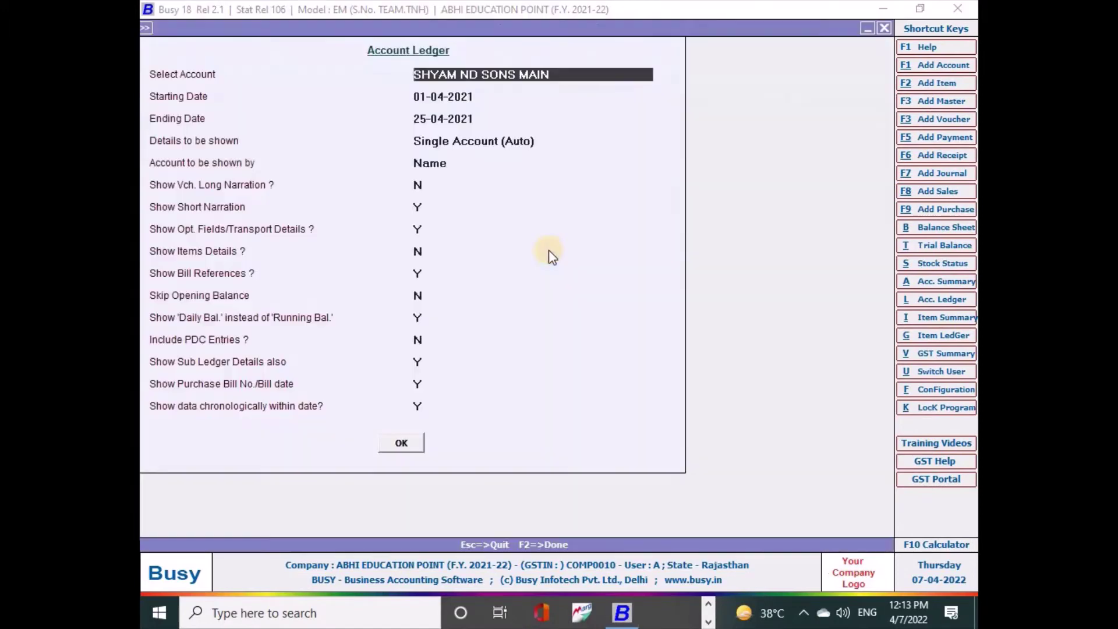
type("SHY")
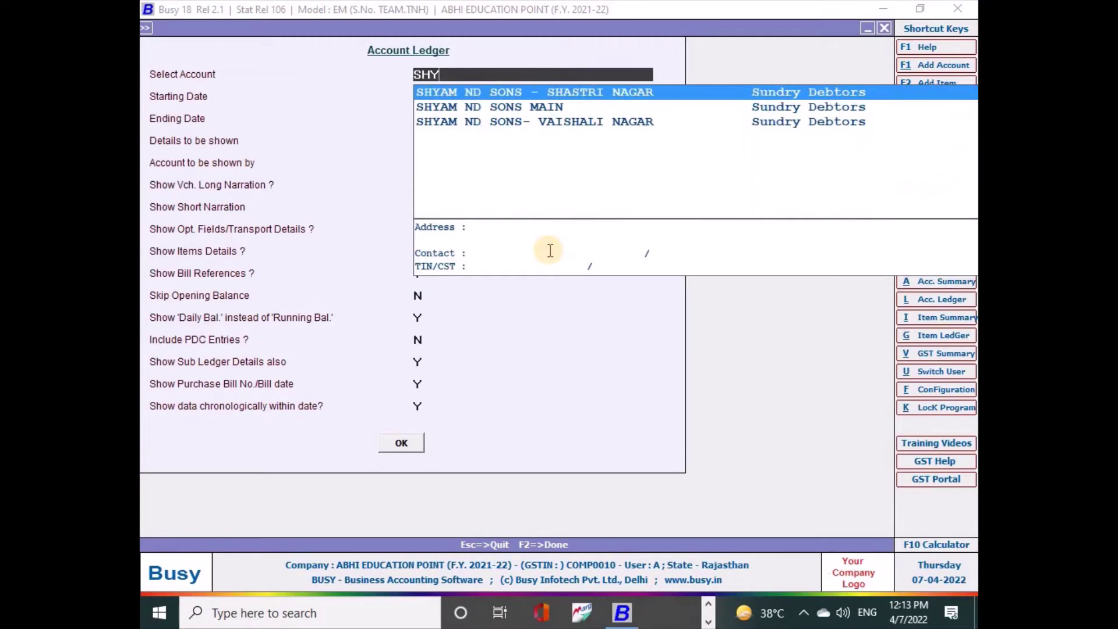
key("Down")
key("Return")
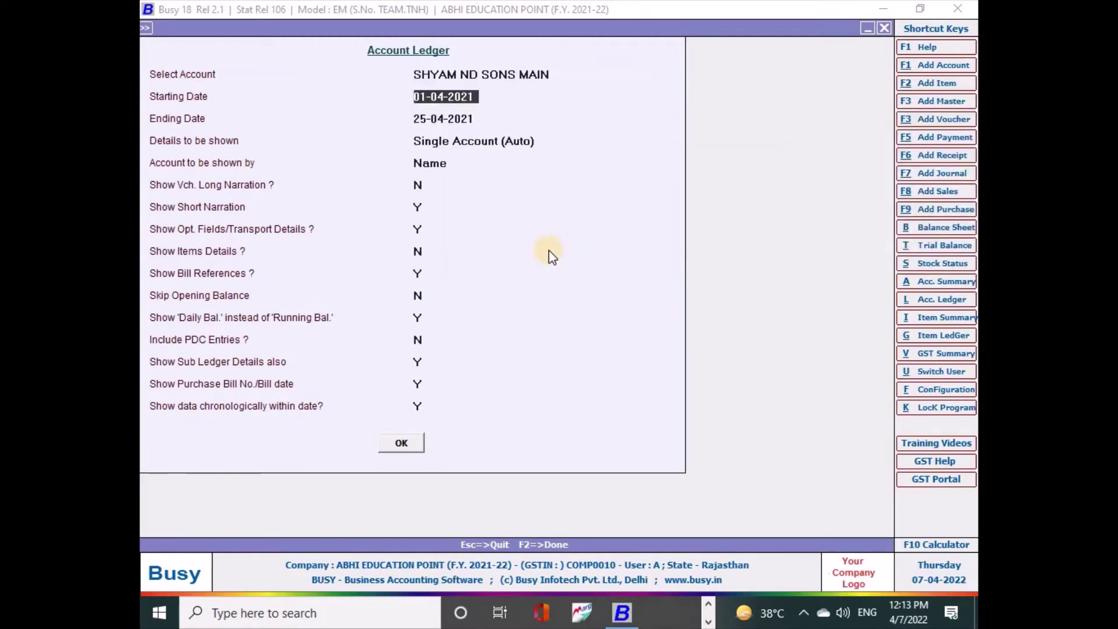
key("Return")
type("30")
key("Return")
key("Return")
key("Return")
key("Return")
key("Return")
key("Return")
key("Return")
key("Return")
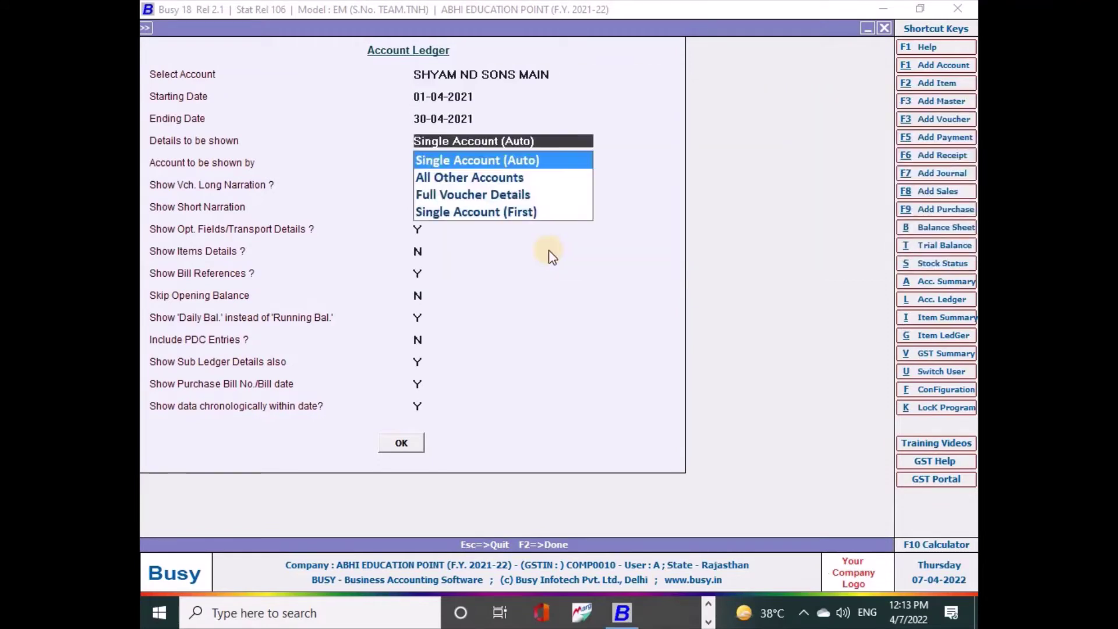
key("Return")
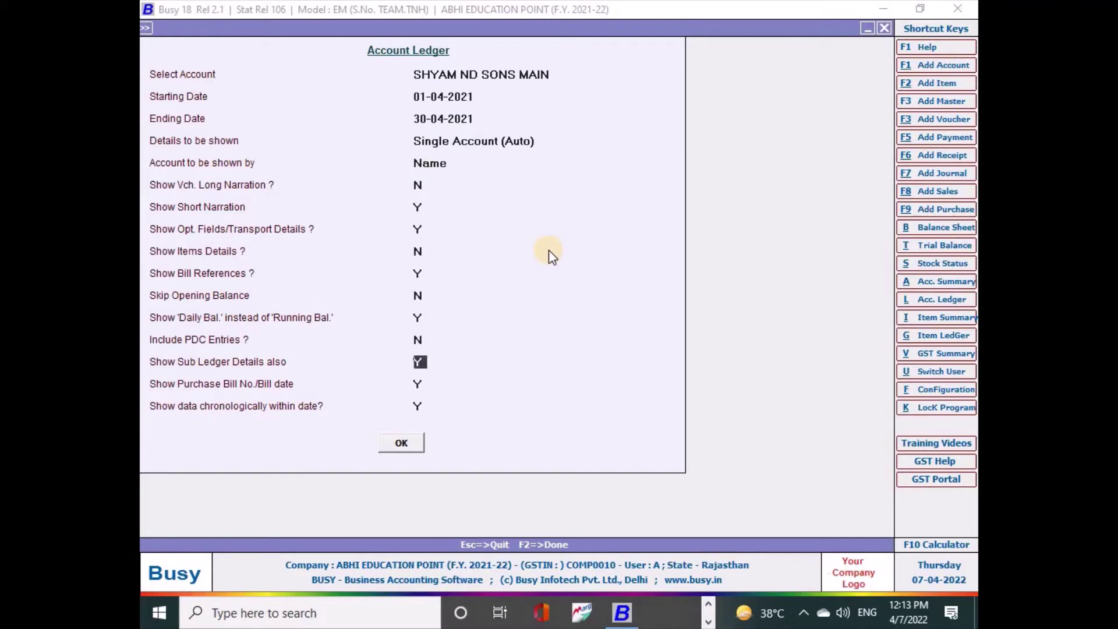
Step: View the SHYAM ND SONS MAIN ledger with Show Sub Ledger Details set to Y, and close it after checking the entries
type("N")
key("Return")
key("Up")
type("Y")
key("Return")
key("Return")
key("Return")
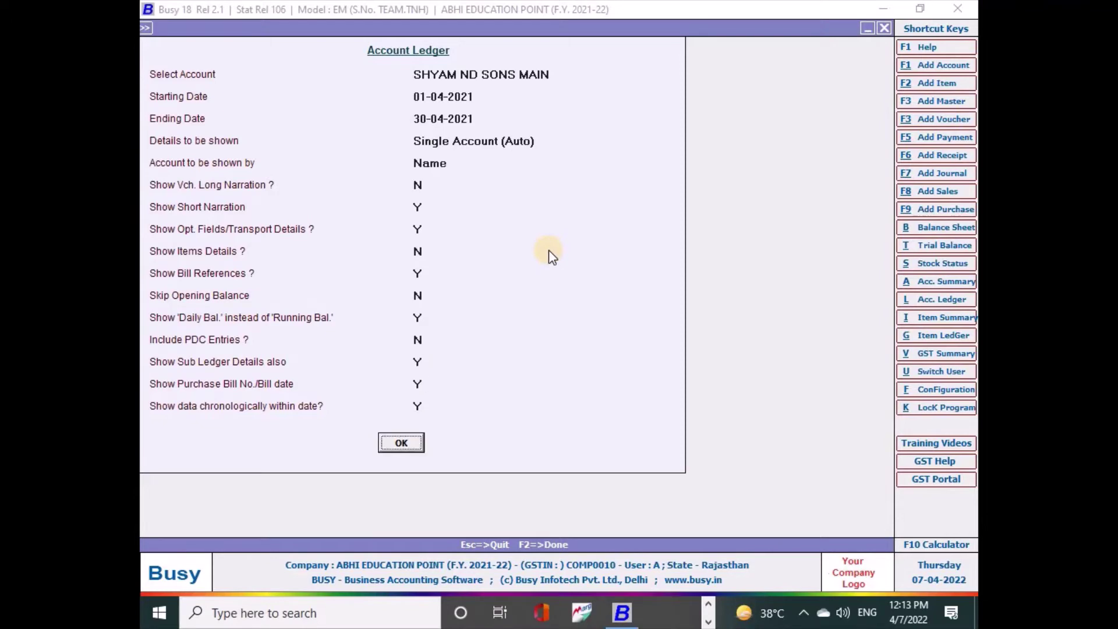
key("Return")
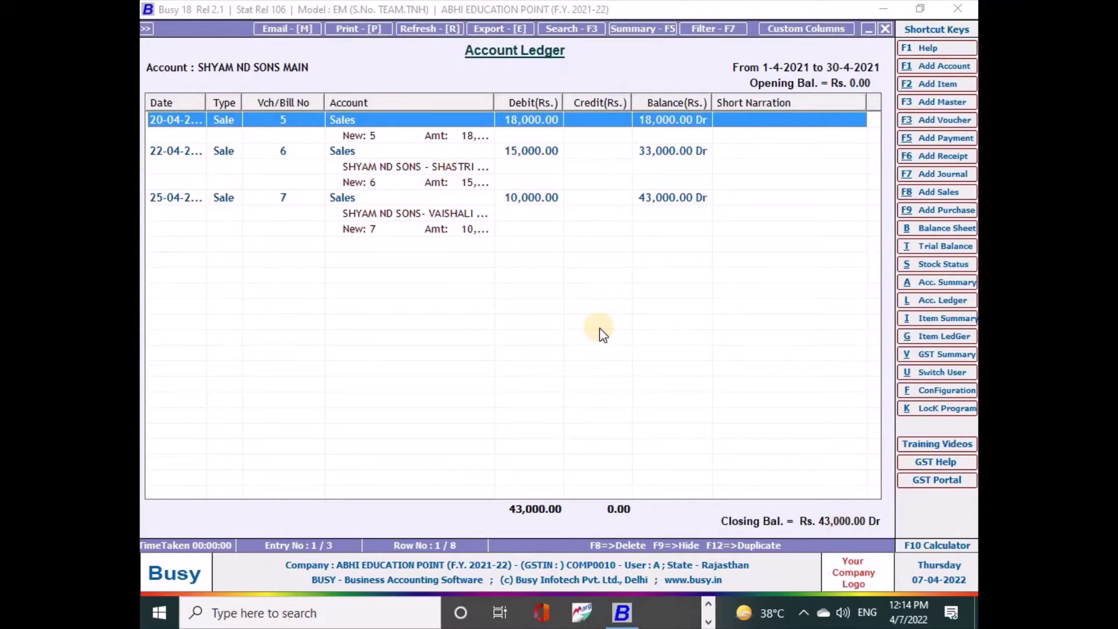
key("Escape")
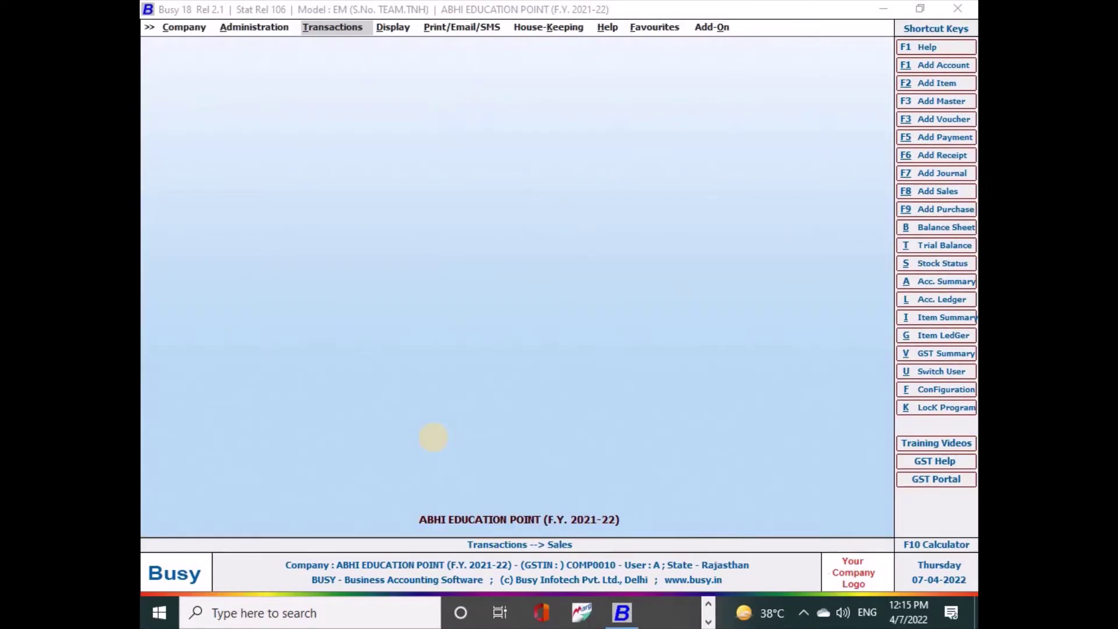
Step: View the sub ledger of SHYAM ND SONS- VAISHALI NAGAR from 01-04-2021 to 30-04-2021
left_click(453, 405)
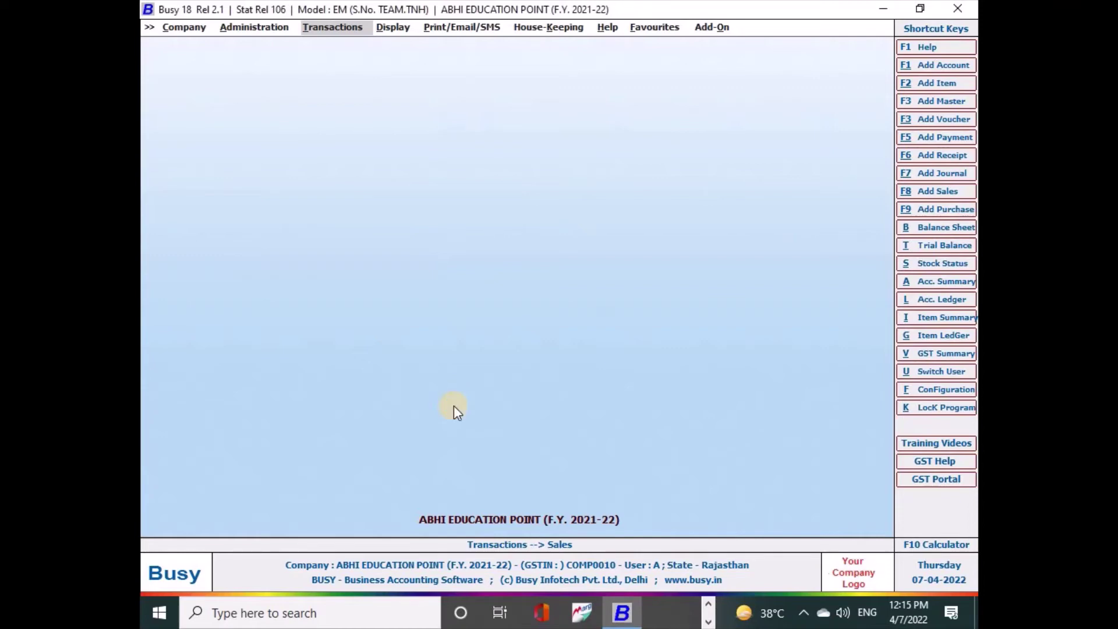
key("l")
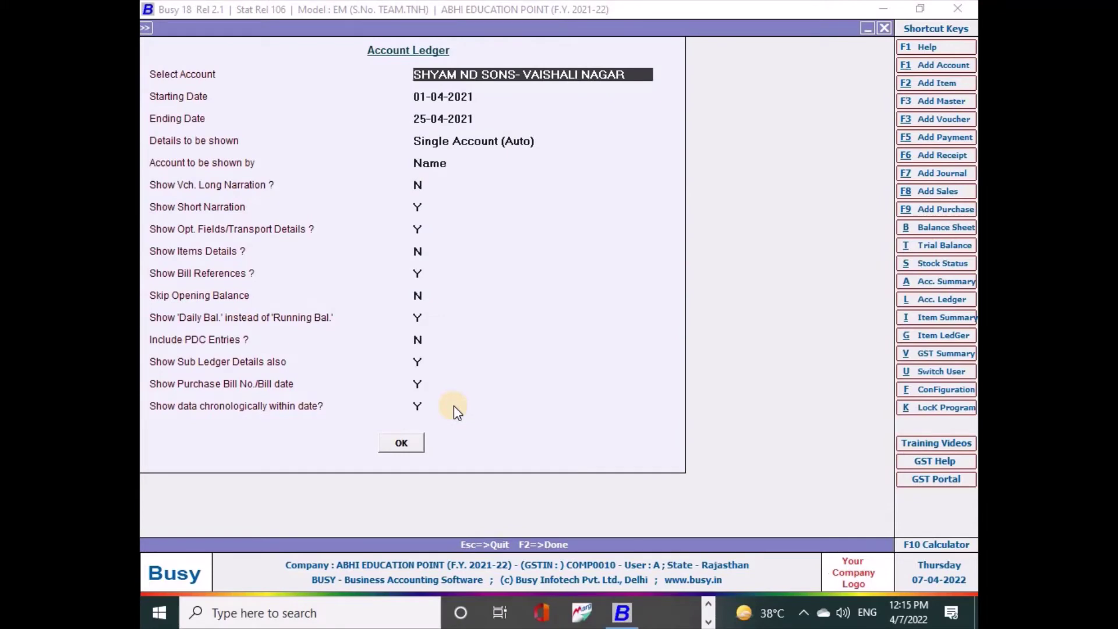
key("Return")
key("Return")
type("30-")
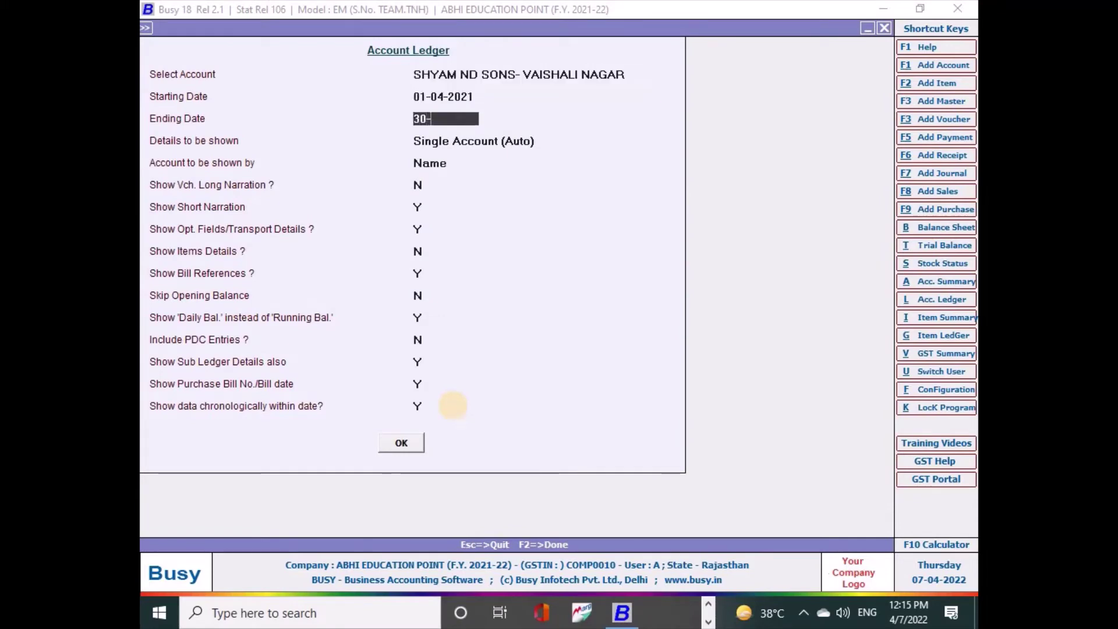
key("Return")
key("Return")
key("Return")
key("Return")
key("Return")
key("Return")
key("Return")
key("Return")
key("Return")
key("Return")
key("Return")
key("Return")
key("Return")
key("Return")
key("Return")
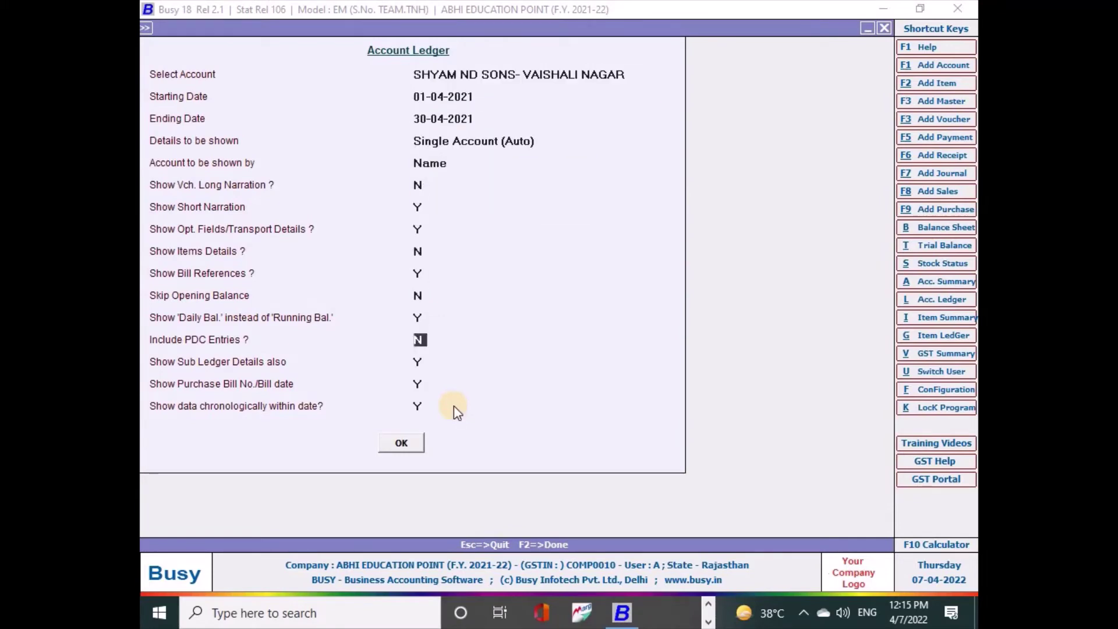
key("F2")
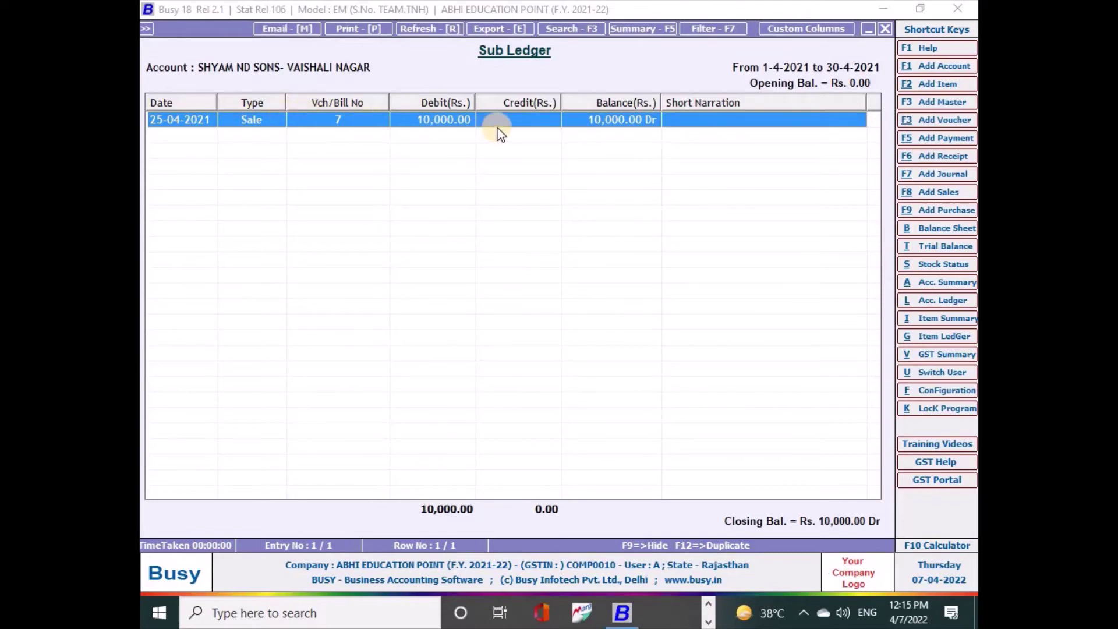
key("Escape")
Step: View the sub ledger of SHYAM ND SONS - SHASTRI NAGAR from 01-04-2021 to 30-04-2021 in standard format
type("SHY")
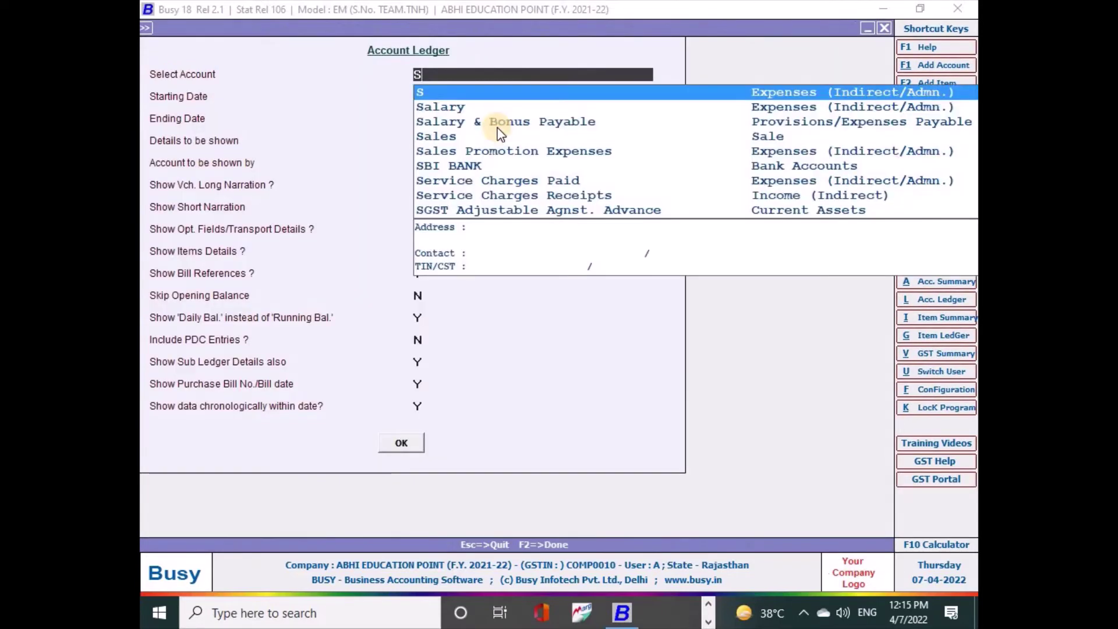
key("Return")
key("Return")
key("Return")
key("Return")
key("Return")
key("Return")
key("Return")
key("Return")
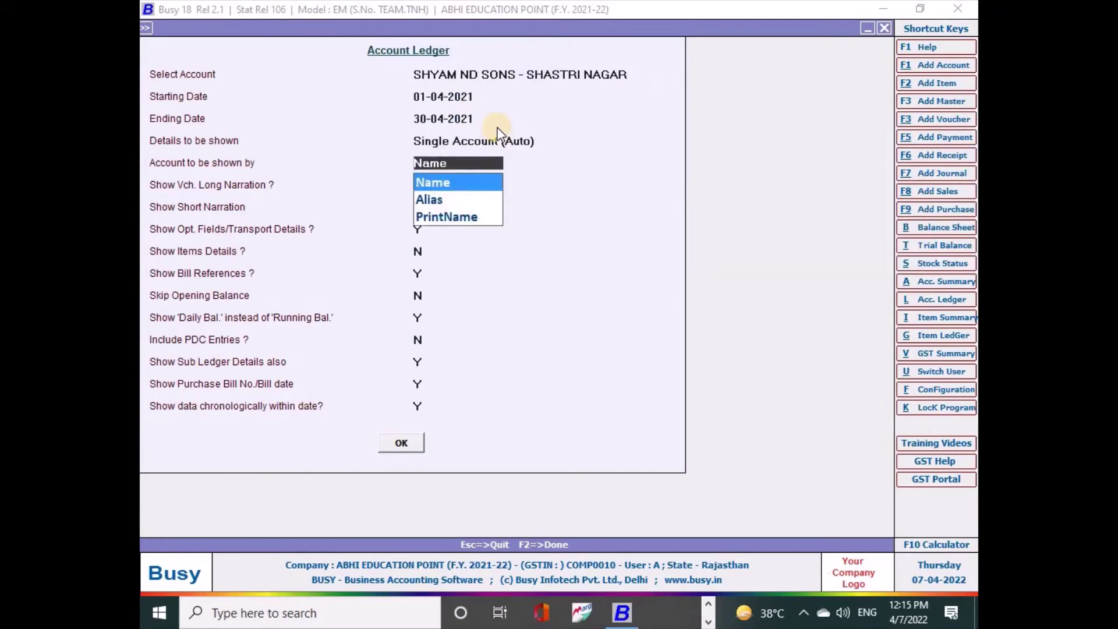
key("Return")
key("Return")
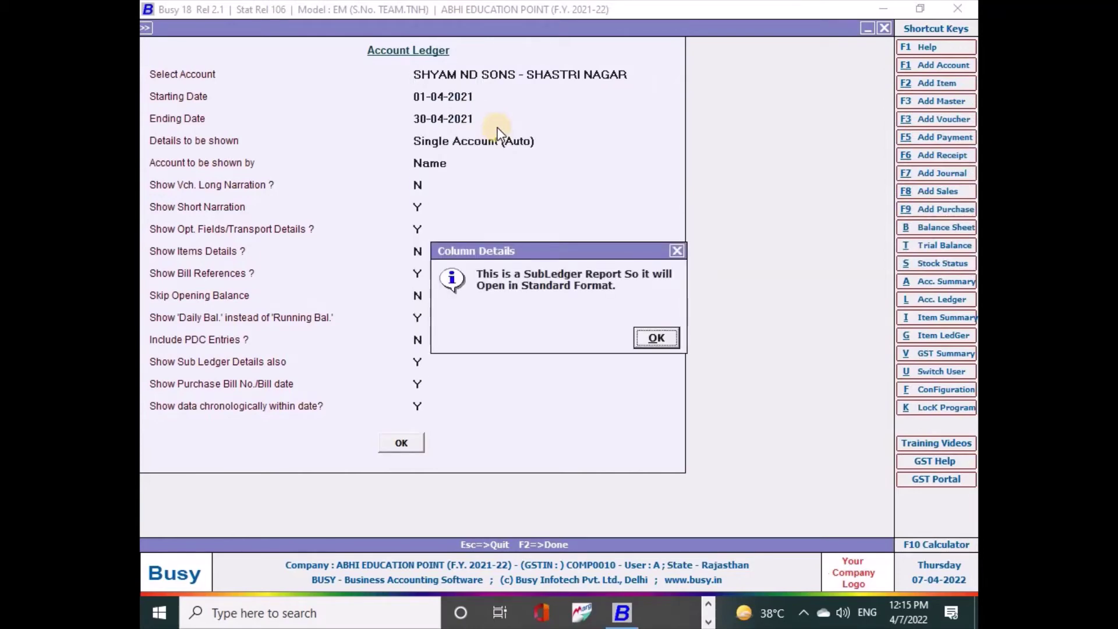
key("Return")
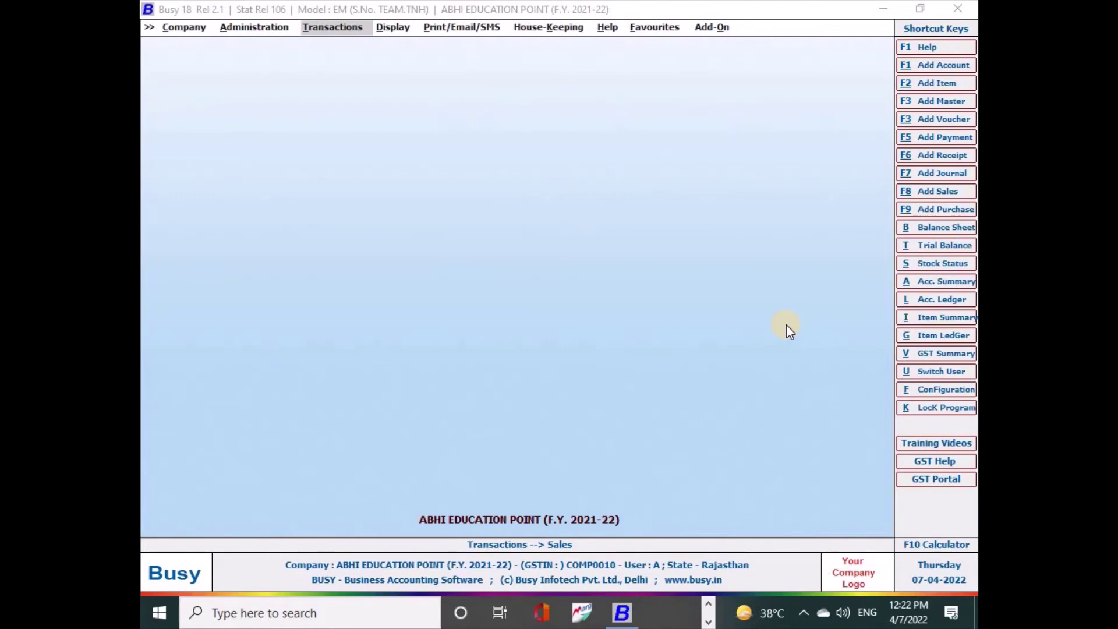
Step: Start a receipt voucher dated 15-05-2021 with a blank voucher number, Regular type and GST nature Not Applicable
left_click(935, 156)
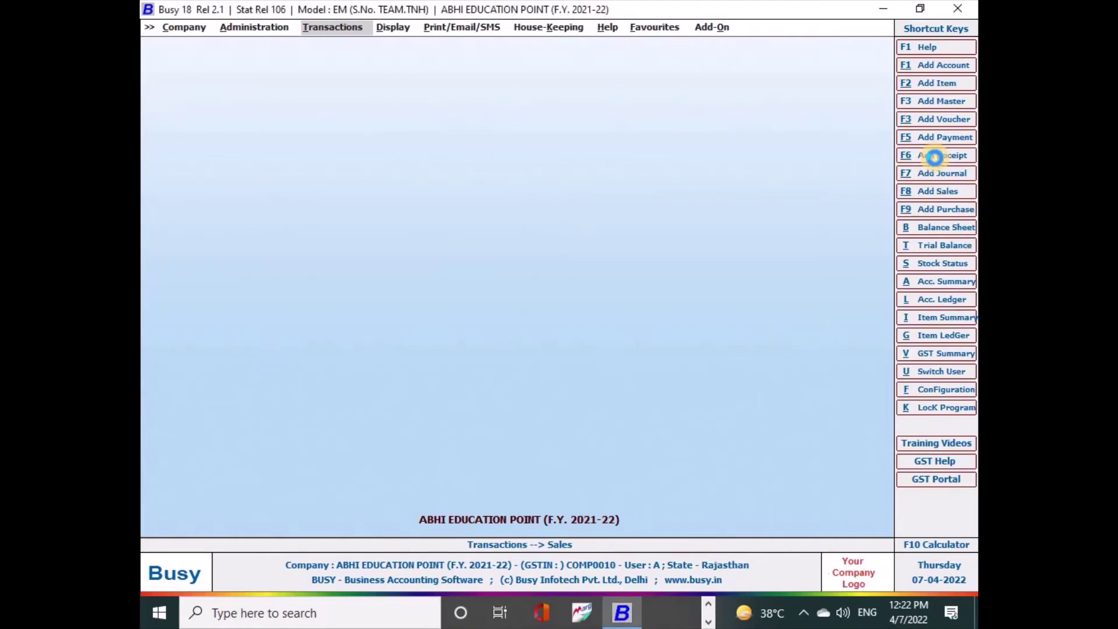
key("Return")
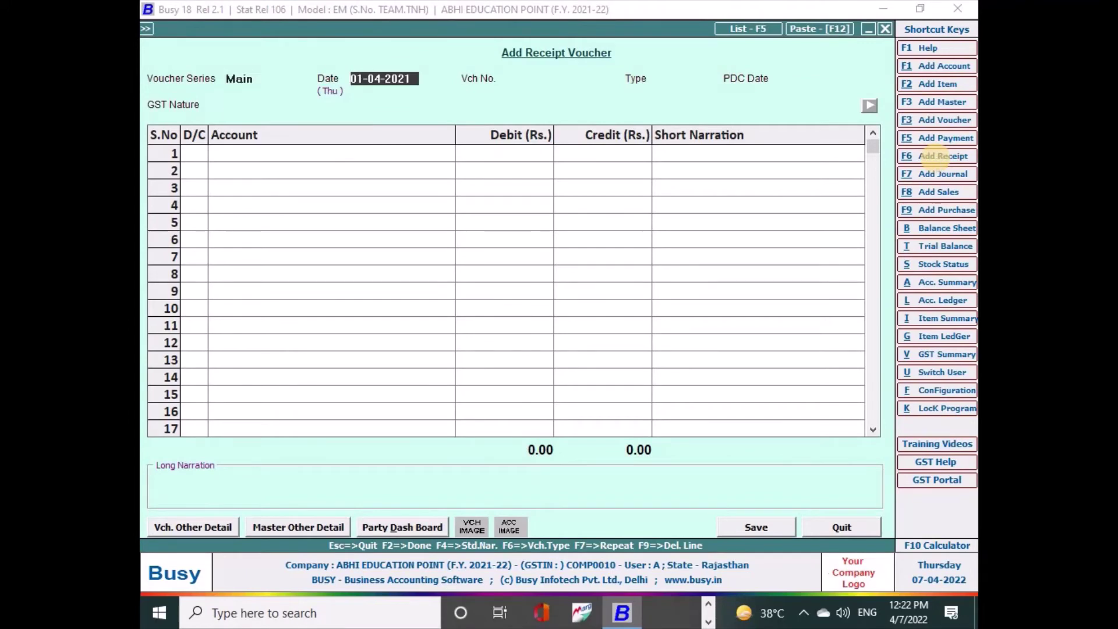
type("15-5")
key("Return")
key("Return")
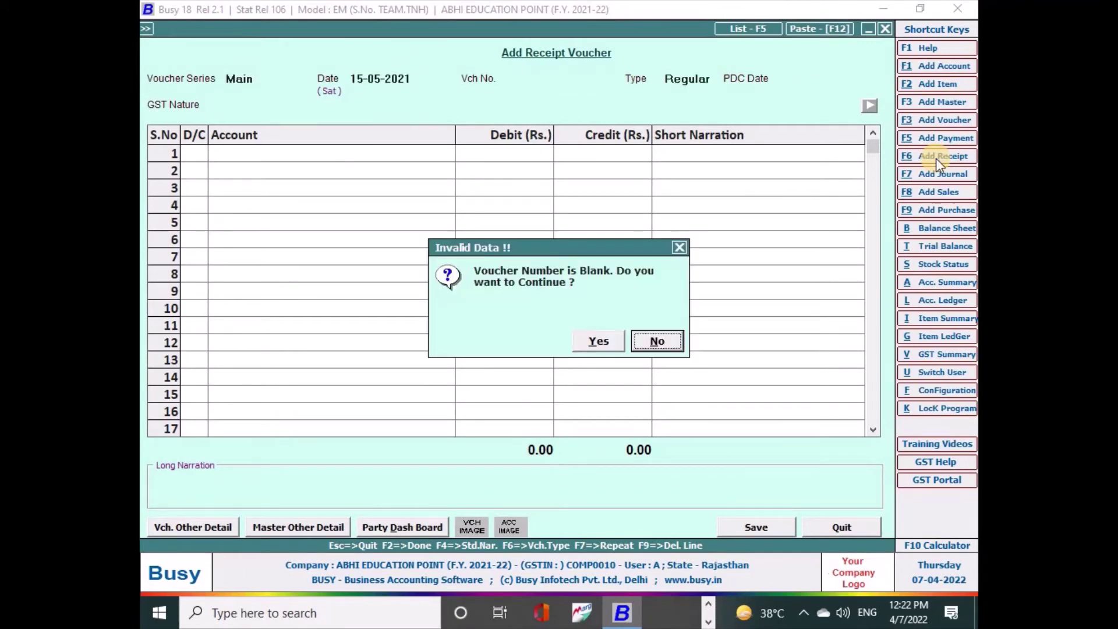
key("Left")
key("Return")
key("Return")
key("Return")
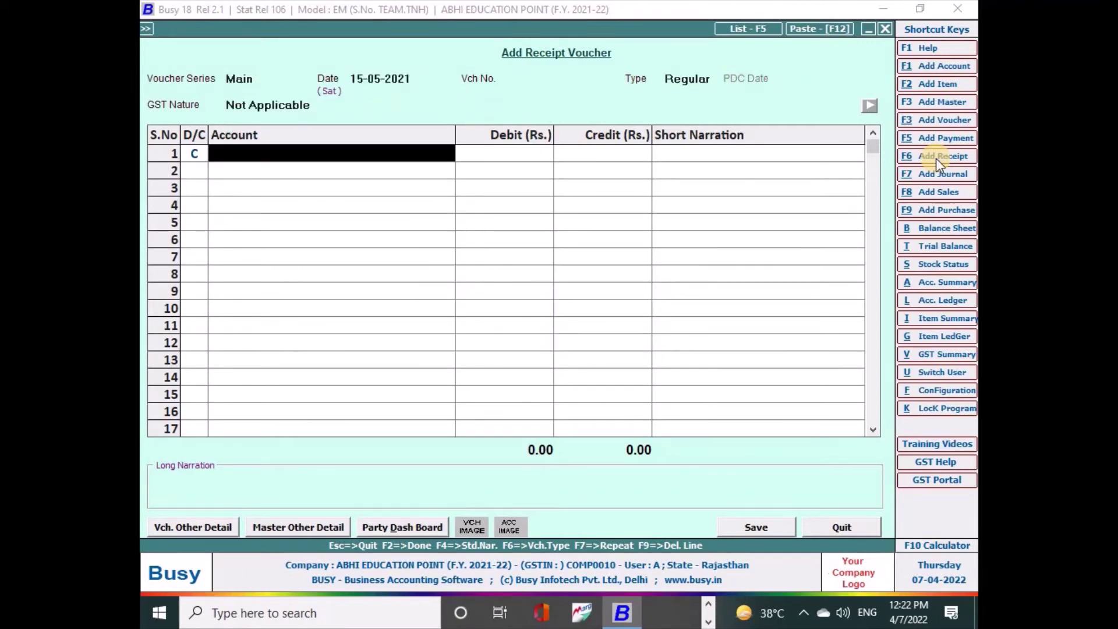
Step: Credit SHYAM ND SONS MAIN with 18,000 in the receipt, skipping the sub ledger details
type("sHY")
key("Down")
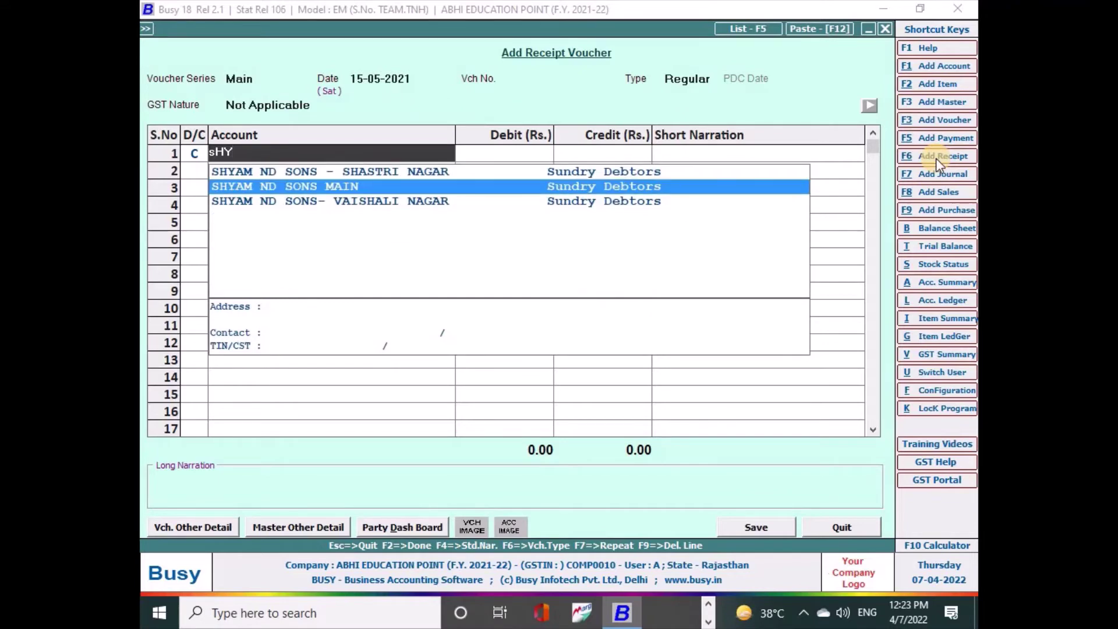
key("Return")
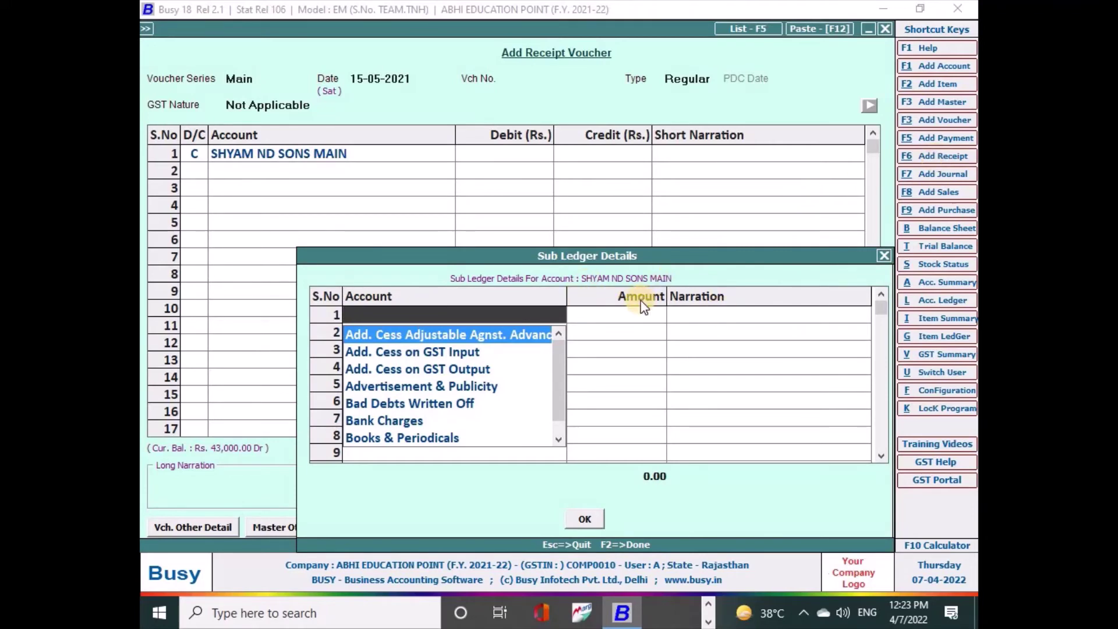
key("Escape")
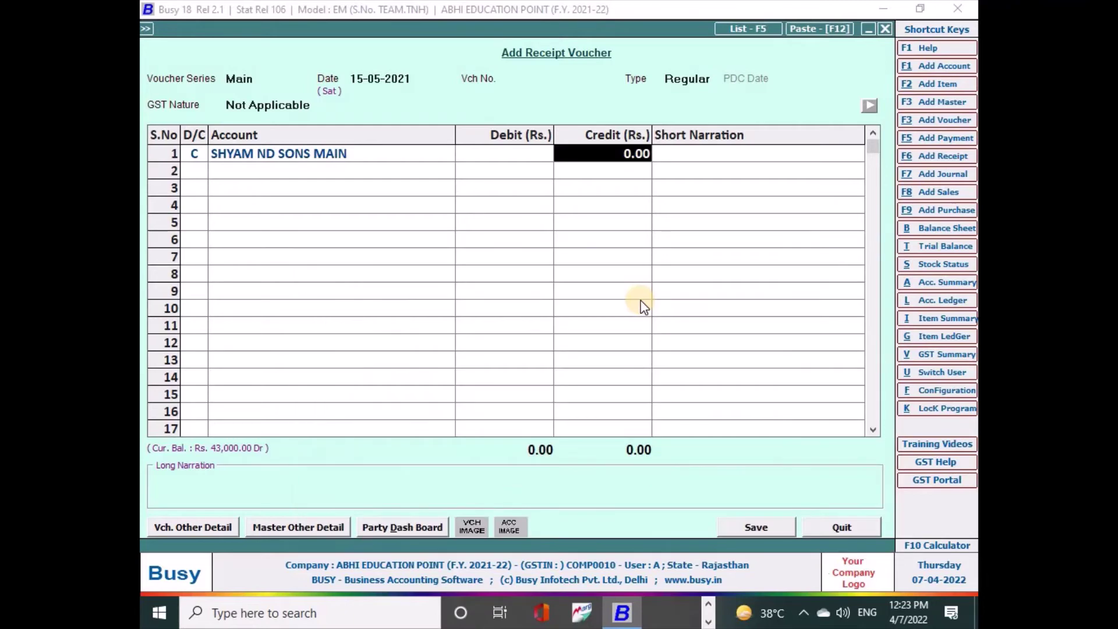
type("18000")
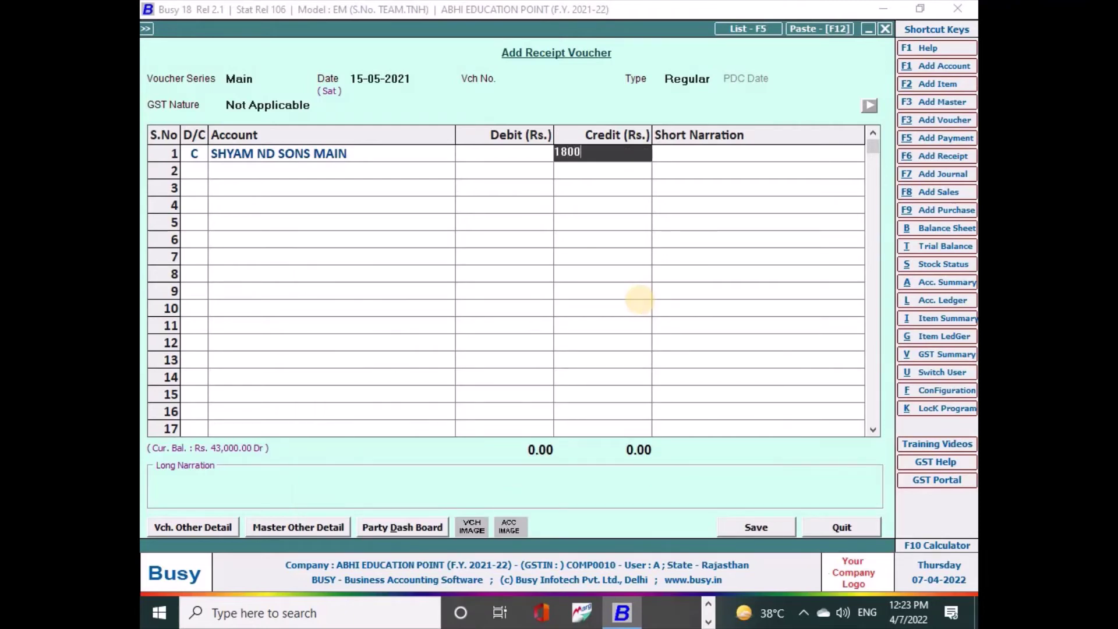
key("Return")
key("Return")
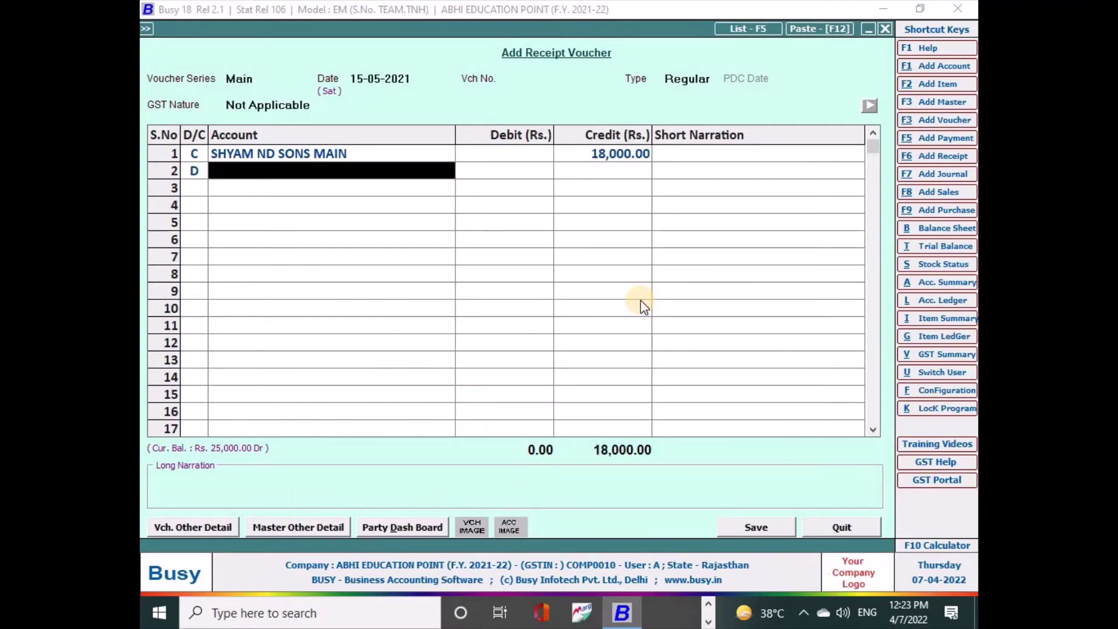
Step: Debit SBI BANK with 18,000 on the second line of the receipt
type("sb")
key("Return")
key("Return")
key("Return")
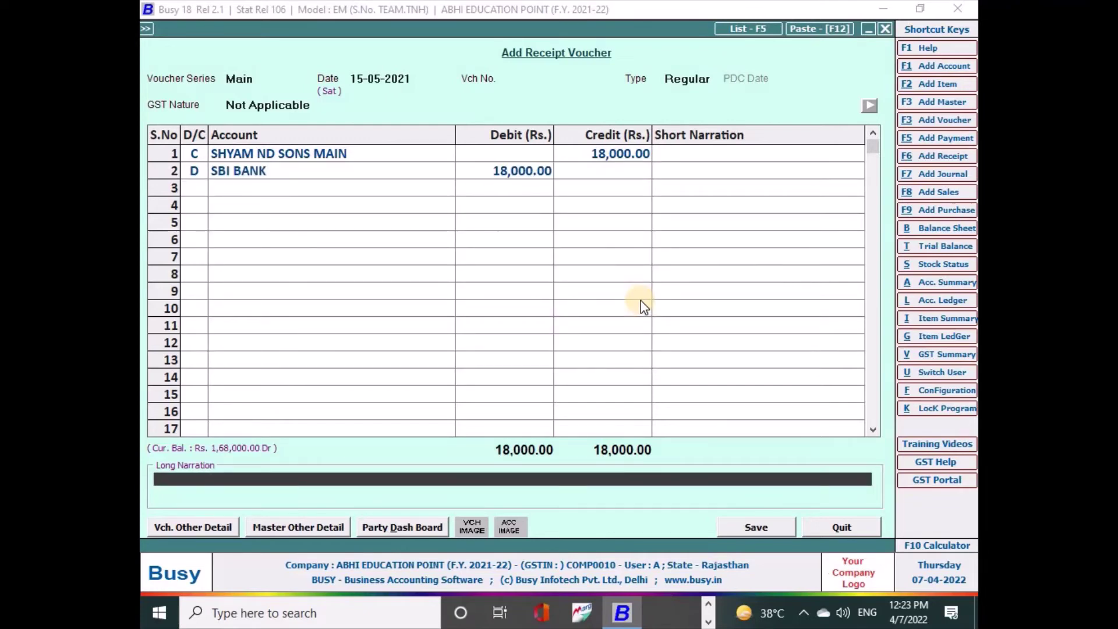
Step: Adjust the 18,000 receipt against bill reference 5 due on 20-04-2021 and save the voucher
left_click(643, 307)
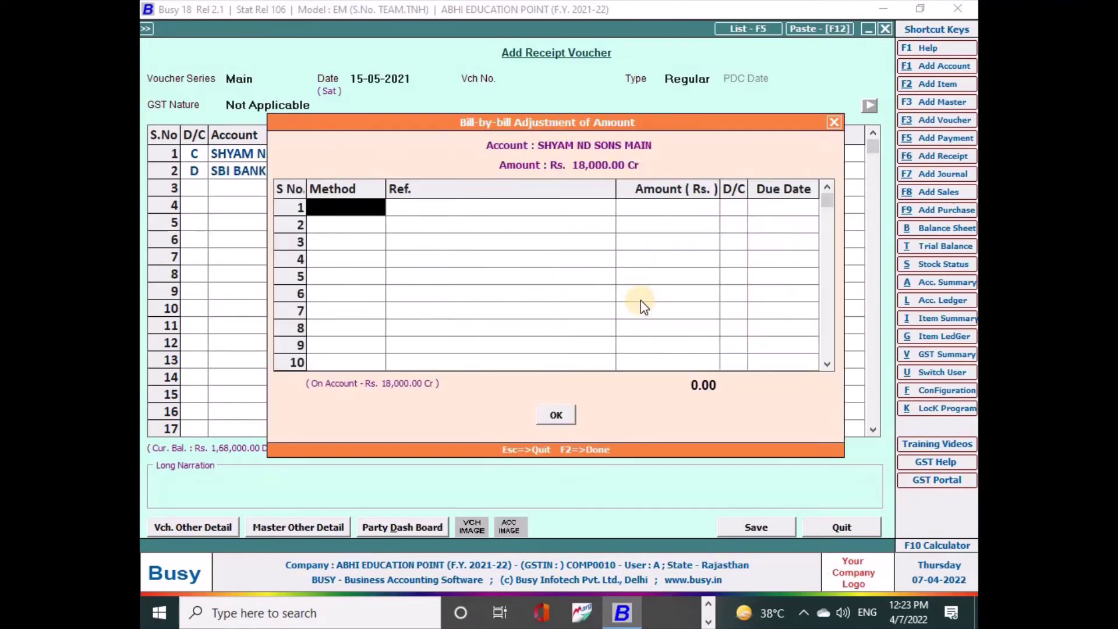
key("Return")
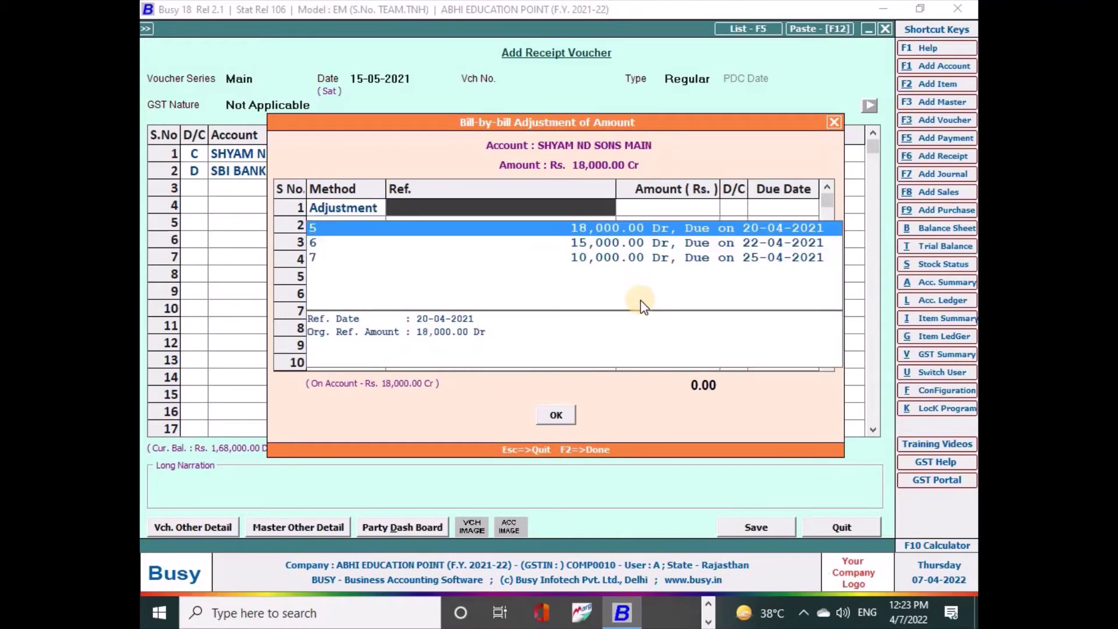
key("Return")
key("Return")
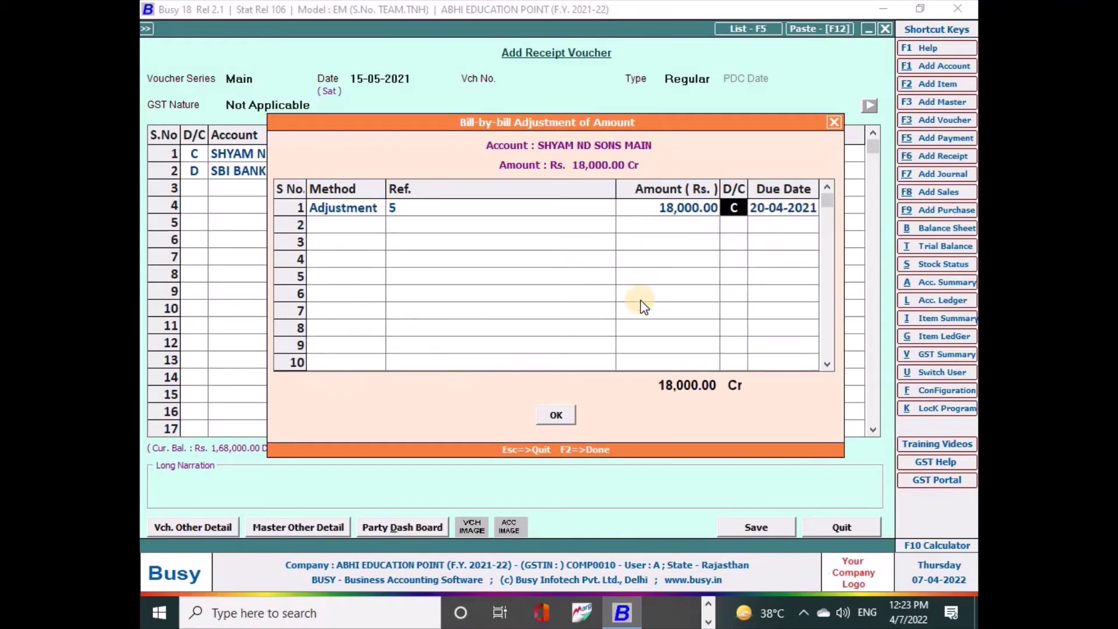
key("Return")
key("Return")
key("Return")
key("Return")
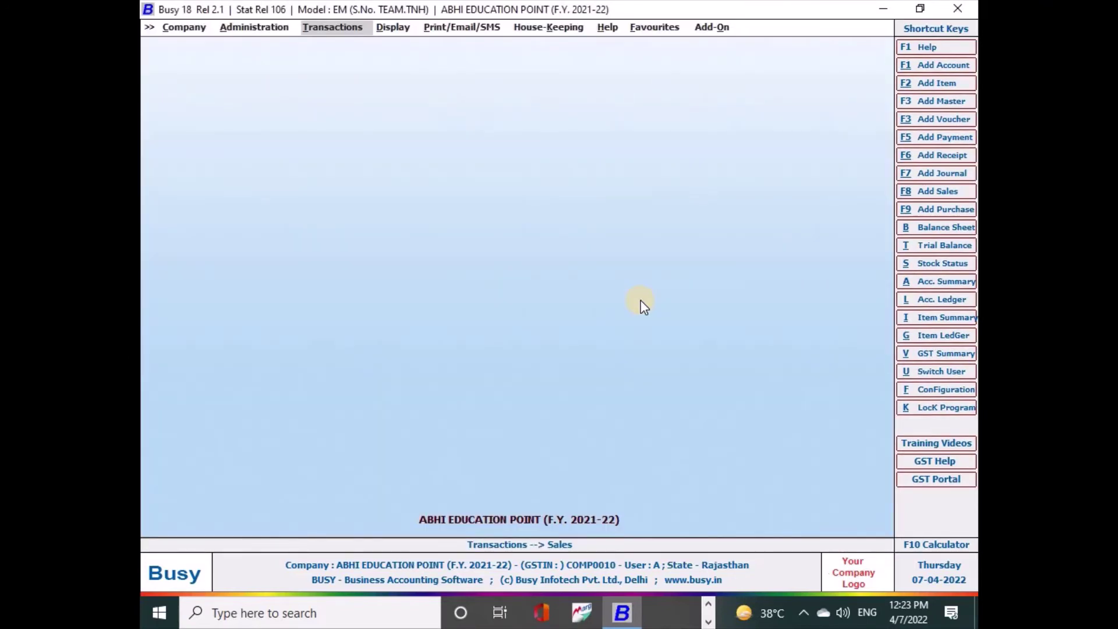
Step: Start another receipt voucher dated 25-05-2021 with a blank voucher number, Regular type and GST nature Not Applicable
left_click(941, 156)
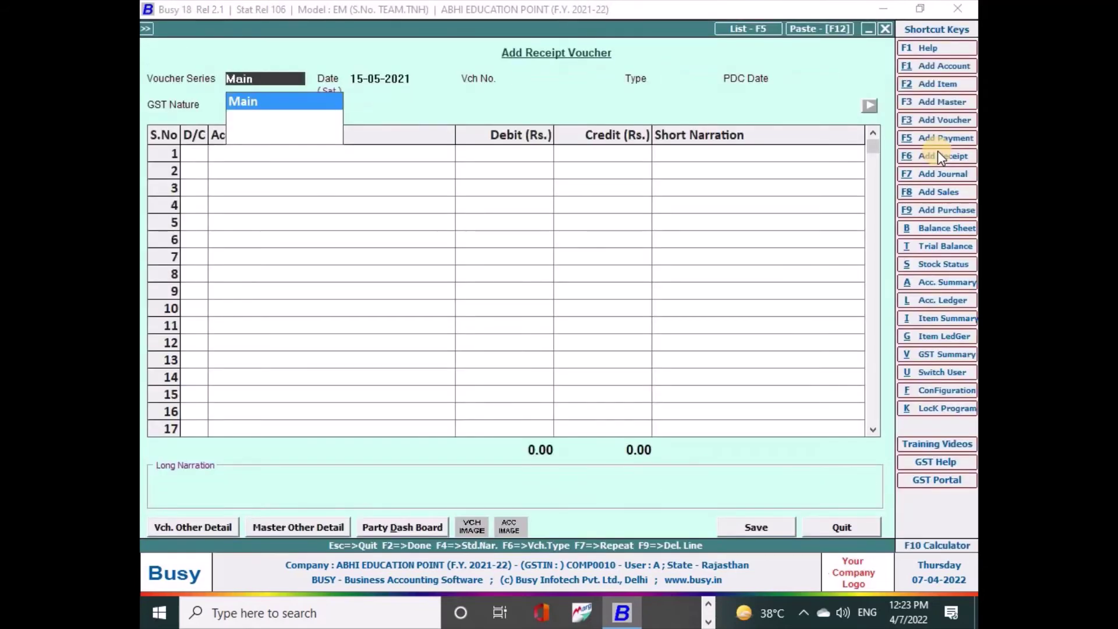
key("Return")
type("25")
key("Return")
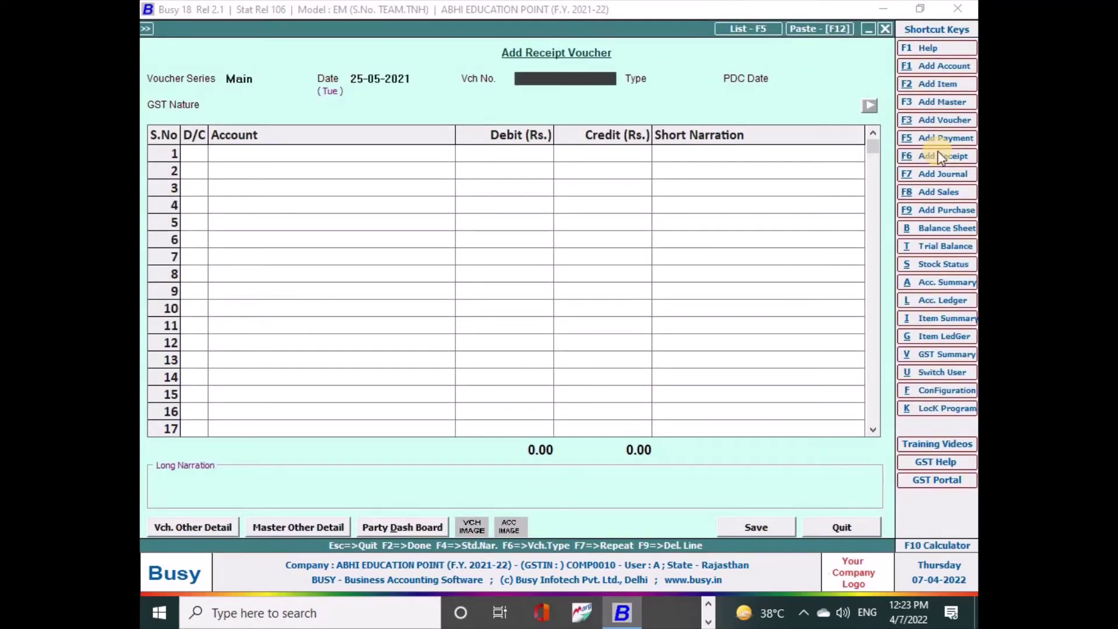
key("Return")
key("Return")
key("Return")
key("Return")
key("Return")
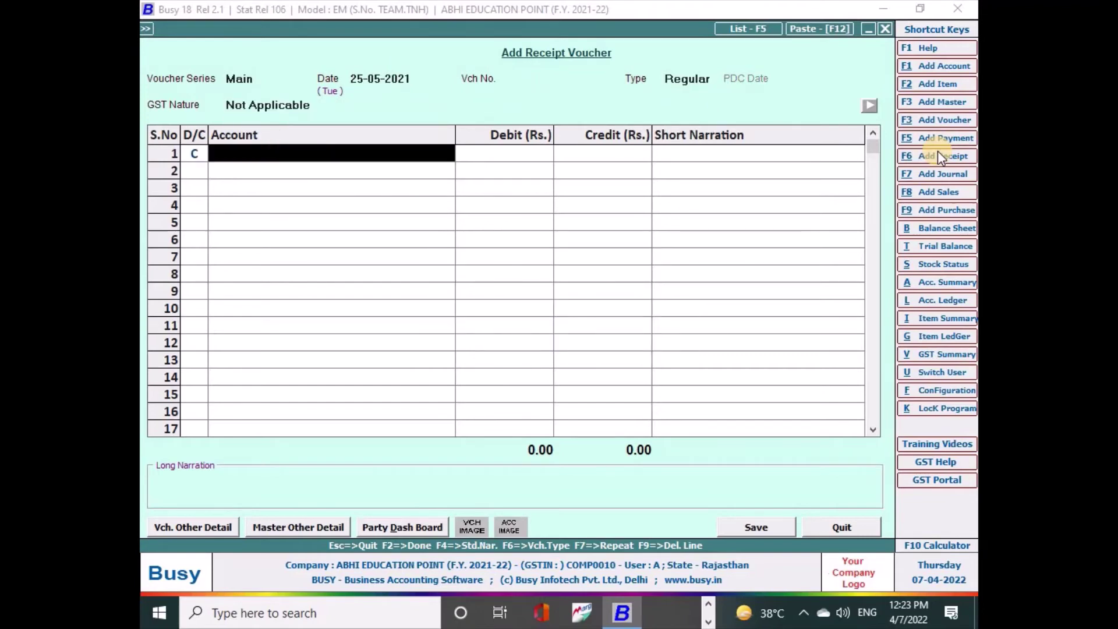
Step: Credit SHYAM ND SONS- VAISHALI NAGAR with 10,000 on the first line of the receipt
type("sHY")
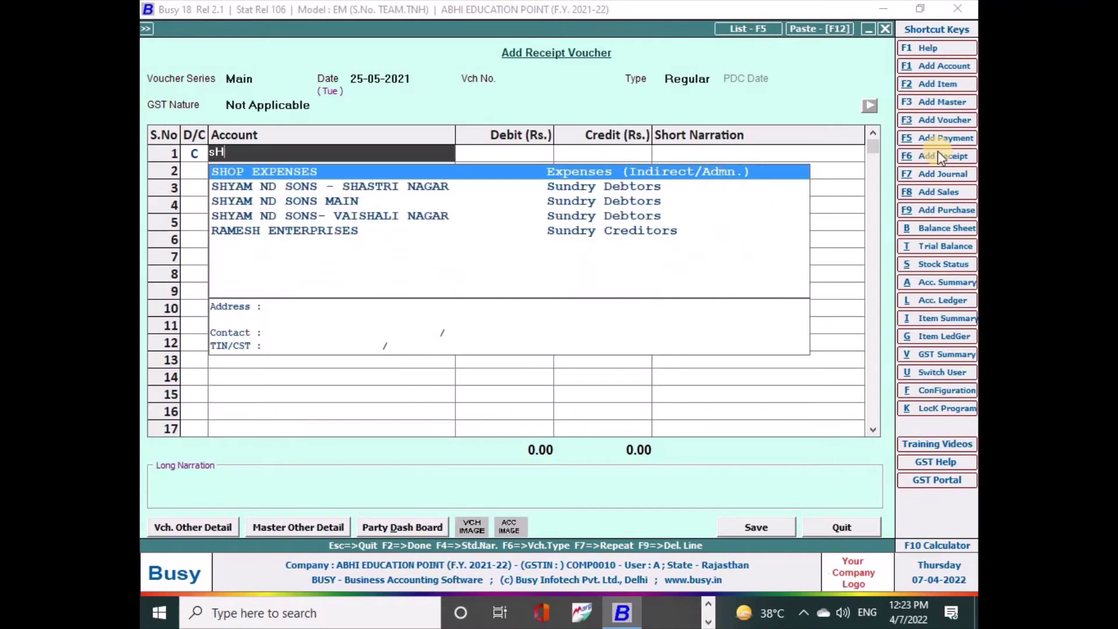
key("Down")
key("Down")
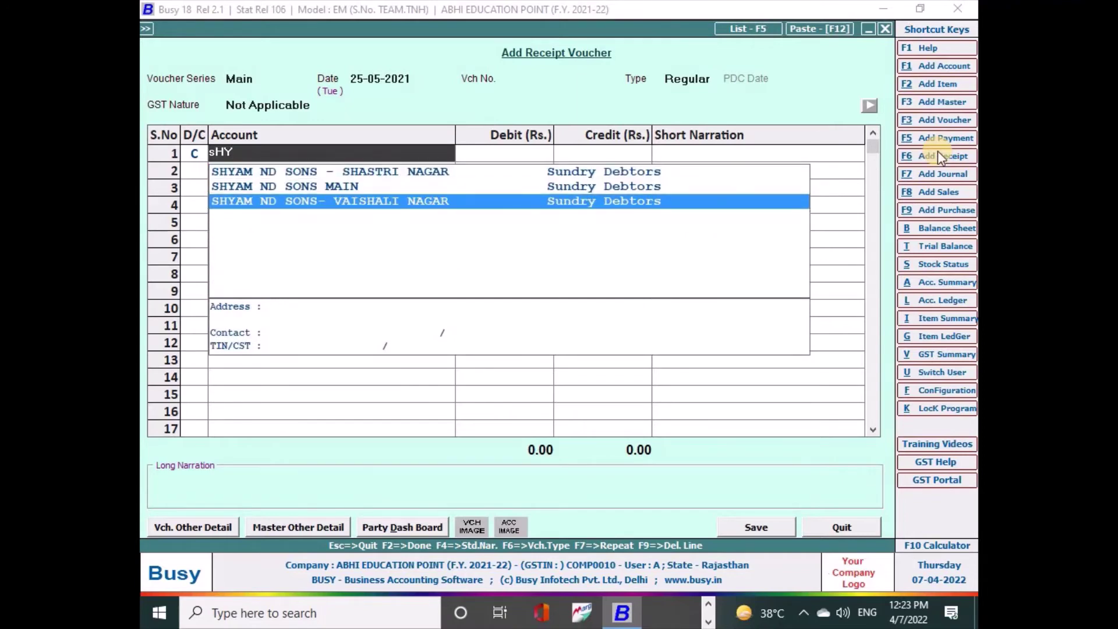
key("Return")
type("10,00")
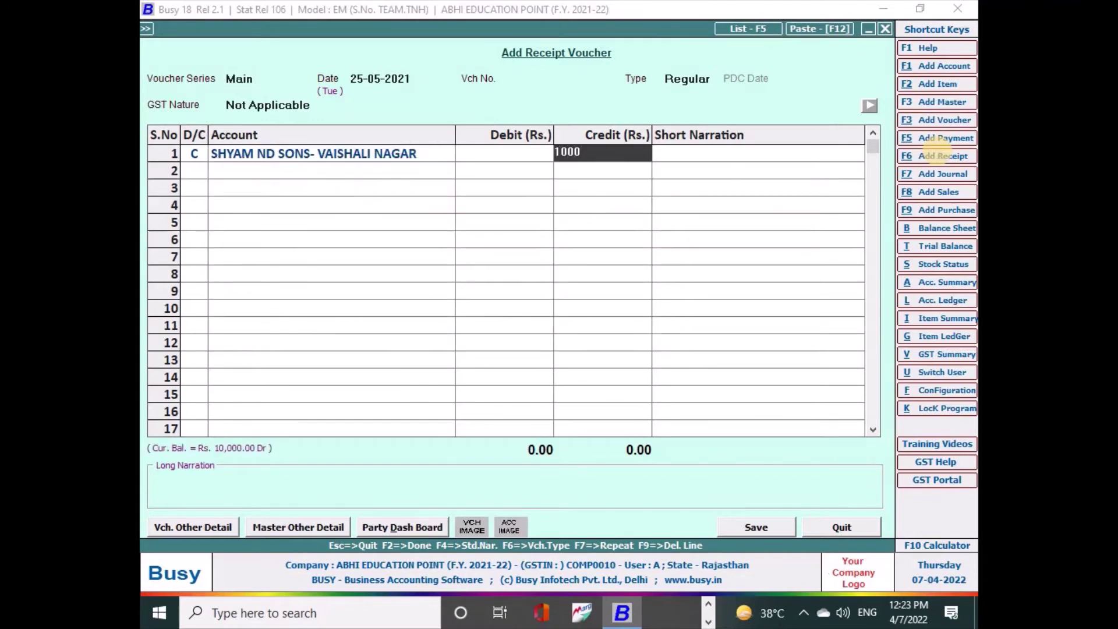
type("0")
key("Return")
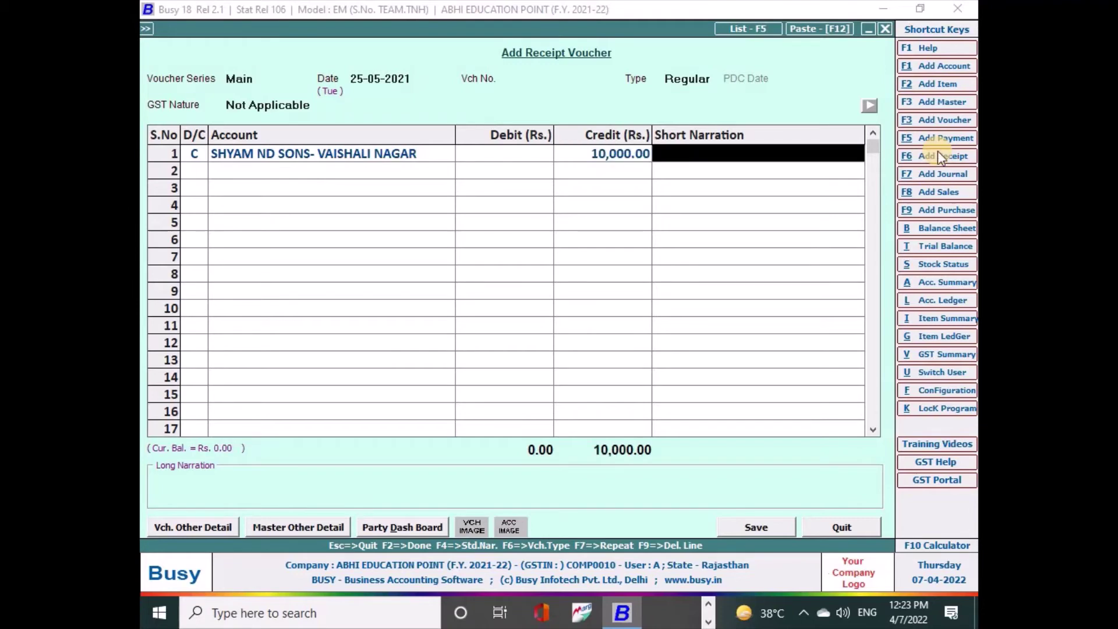
key("Return")
Step: Debit SBI BANK with 10,000 on the second line of the receipt
key("Return")
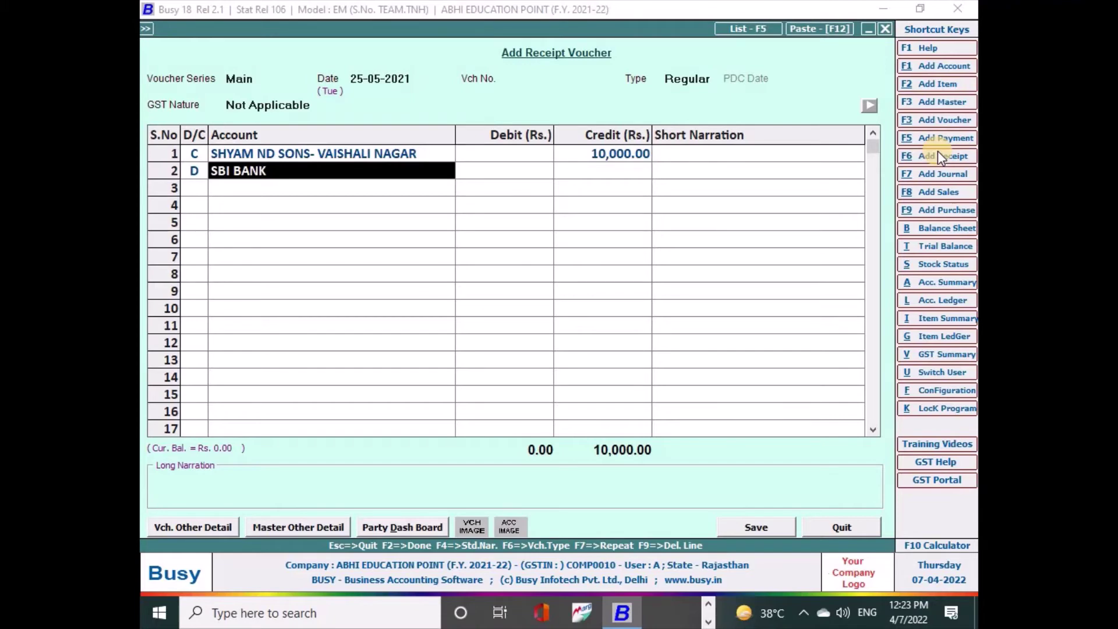
key("Return")
key("Return")
key("Return")
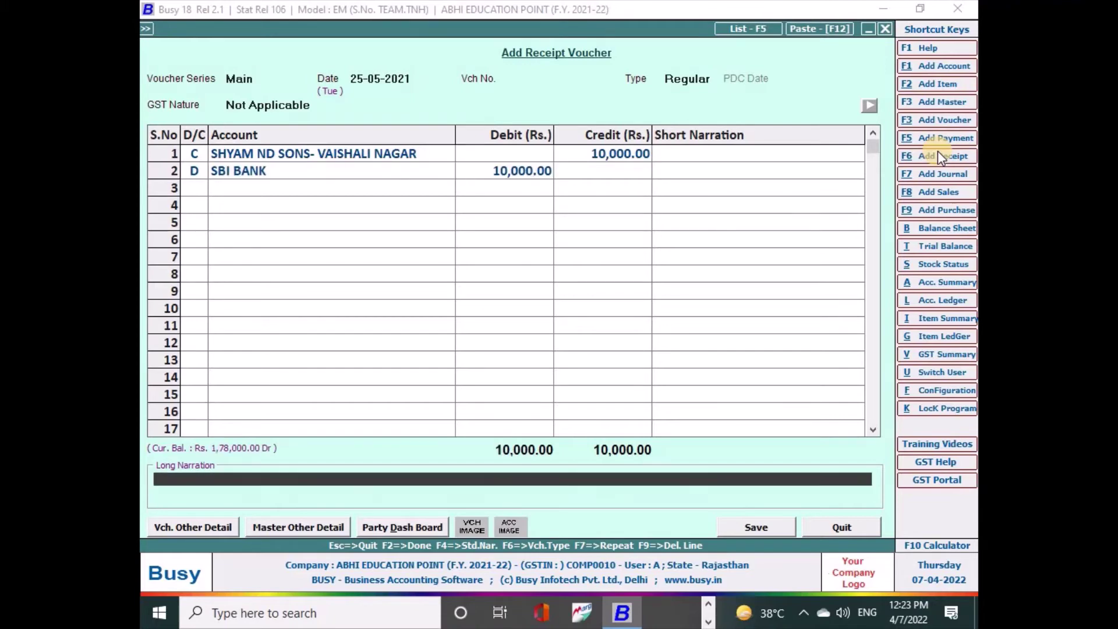
Step: Adjust the 10,000 receipt against bill reference 7 and save the voucher
key("Return")
key("Return")
key("Return")
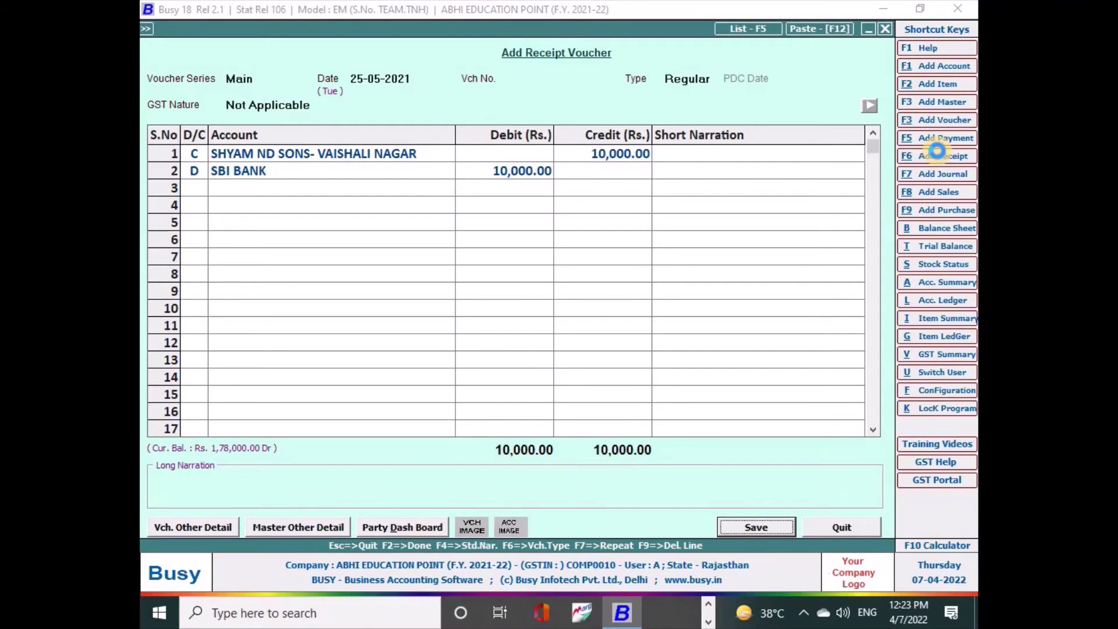
key("Return")
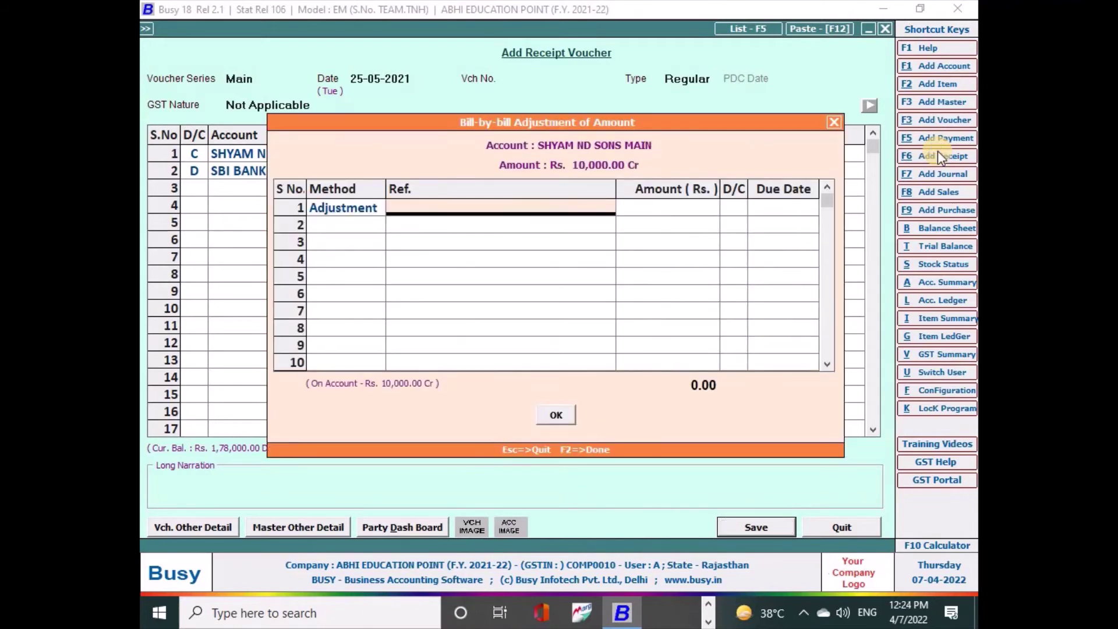
key("Down")
key("Return")
key("Return")
key("Return")
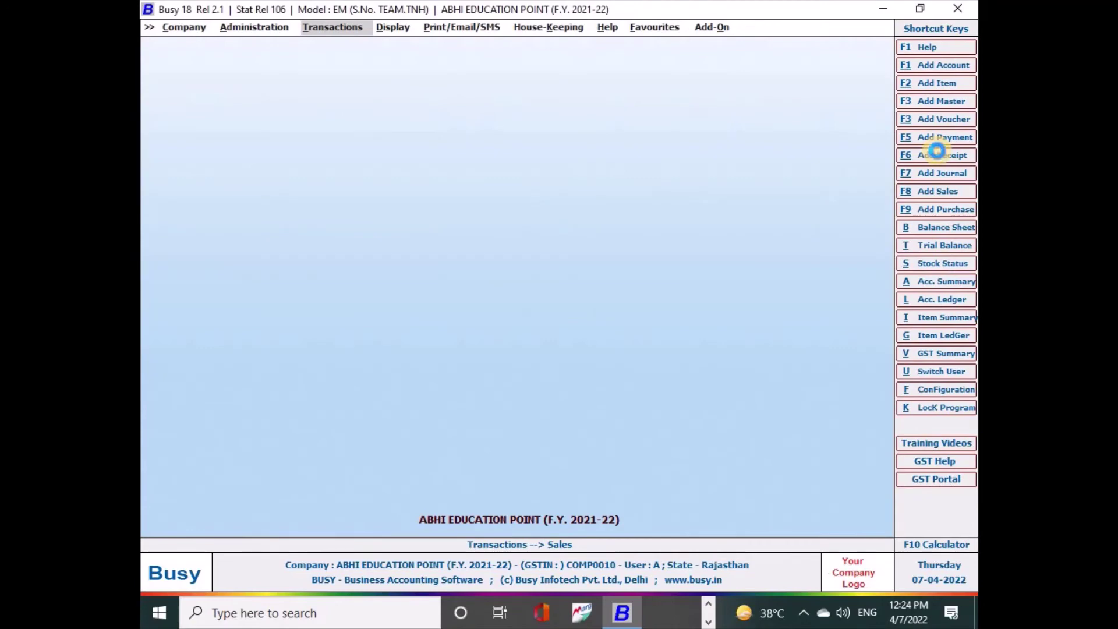
Step: View the sub ledger of SHYAM ND SONS- VAISHALI NAGAR from 01-04-2021 to 25-05-2021
type("l")
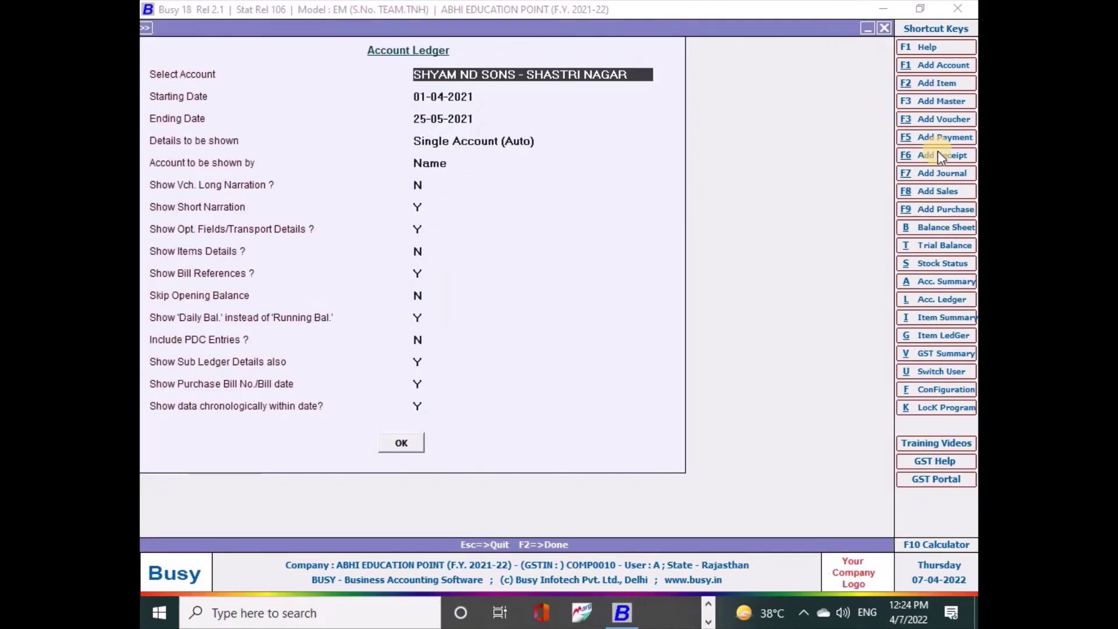
type("SHY")
key("Down")
key("Down")
key("Return")
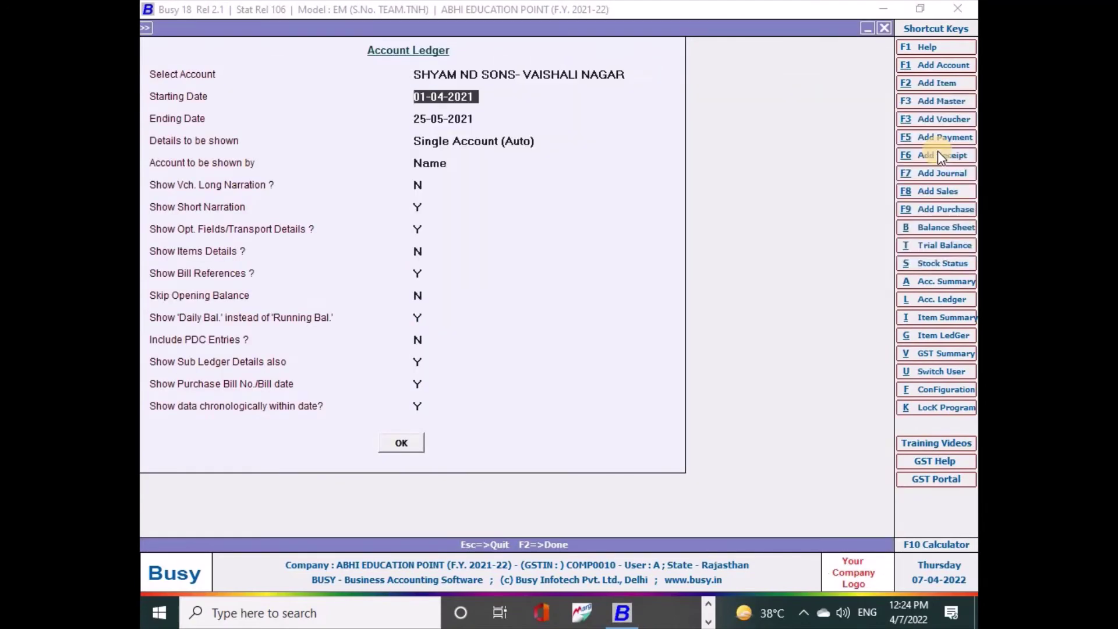
key("F2")
key("Return")
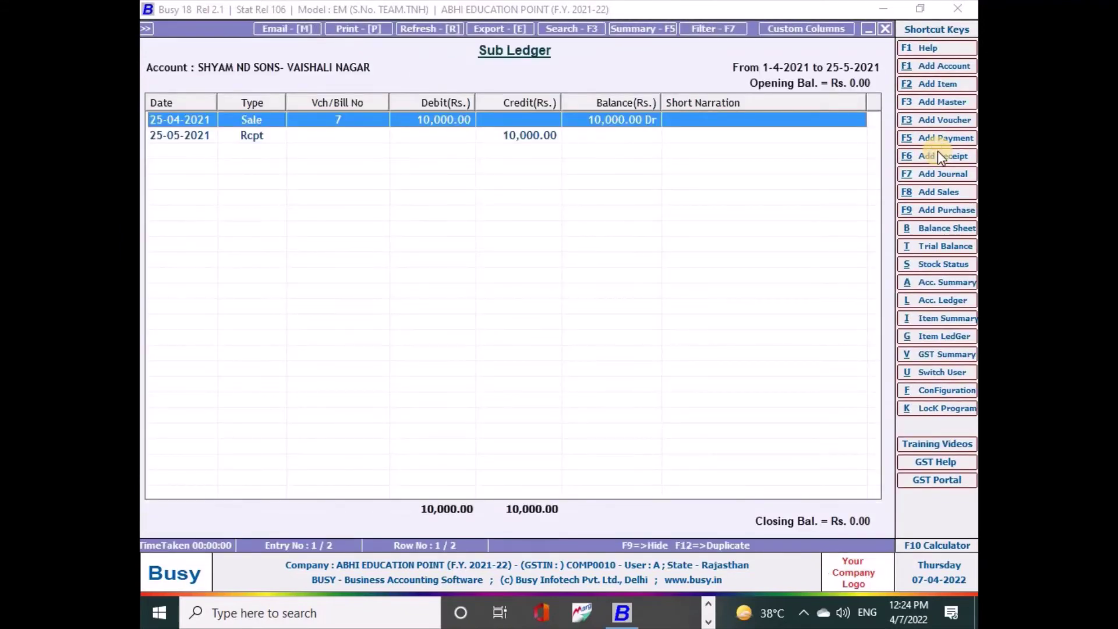
Step: Close the sub ledger and view the SHYAM ND SONS MAIN account ledger from 01-04-2021 to 25-05-2021, with sub ledger details shown
key("Escape")
type("SHY")
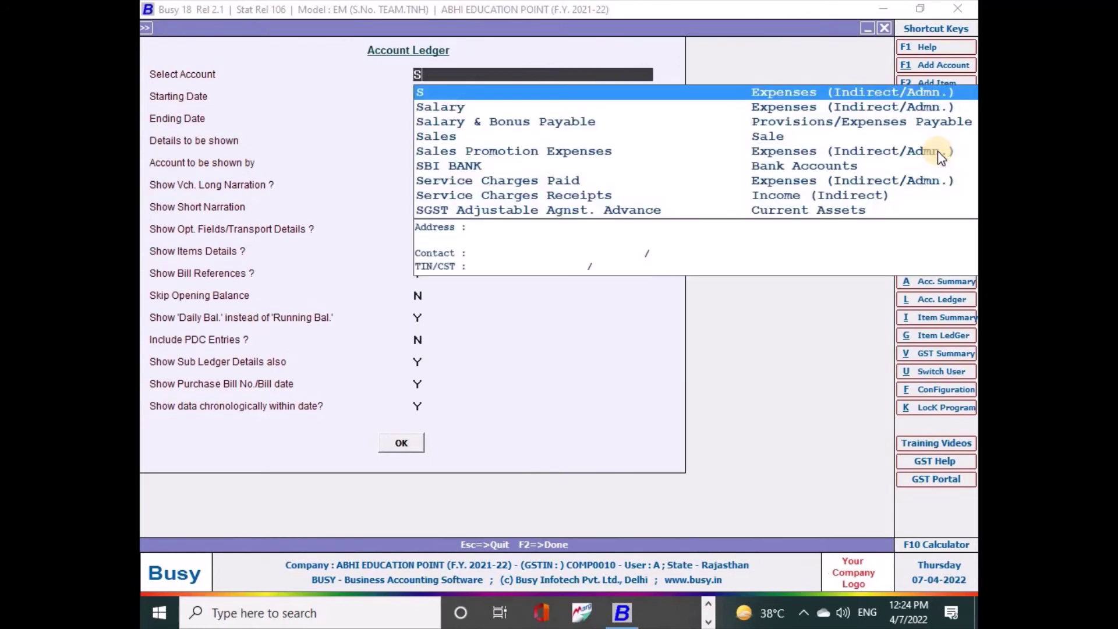
key("Down")
key("Return")
key("Return")
key("Return")
key("Return")
key("Return")
key("Return")
key("Return")
key("Return")
key("Return")
key("Return")
key("Return")
key("Return")
key("Return")
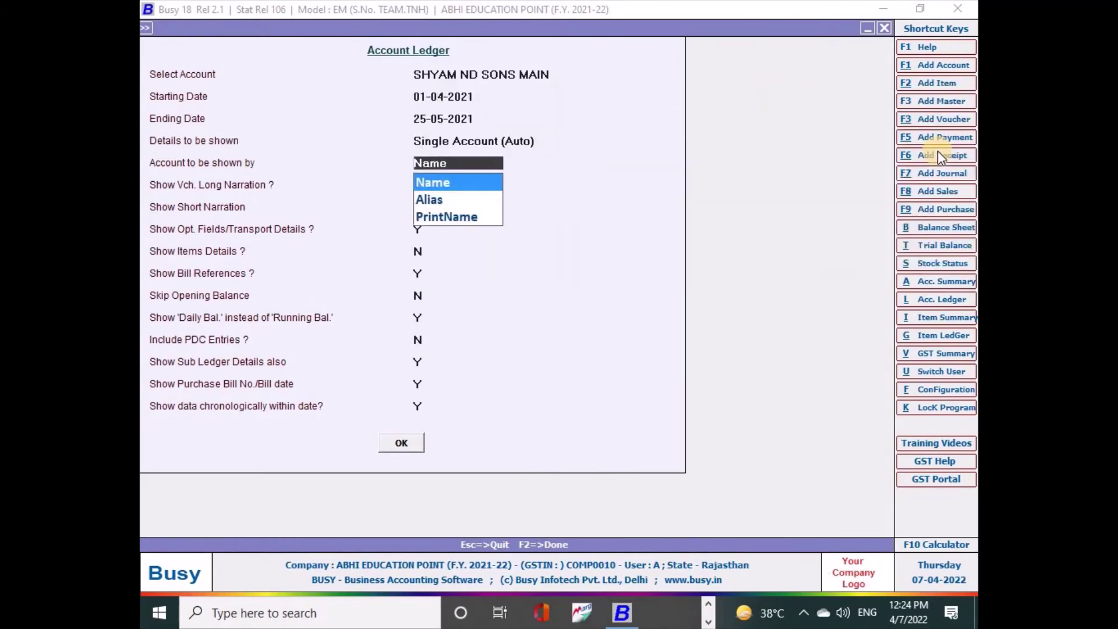
key("Return")
key("Return")
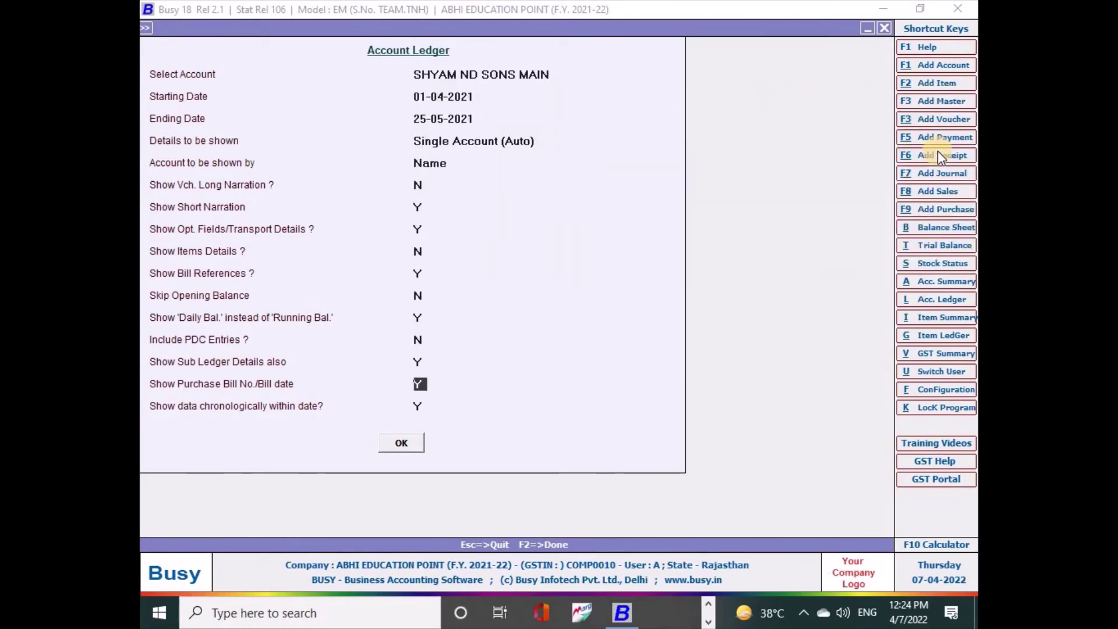
key("Return")
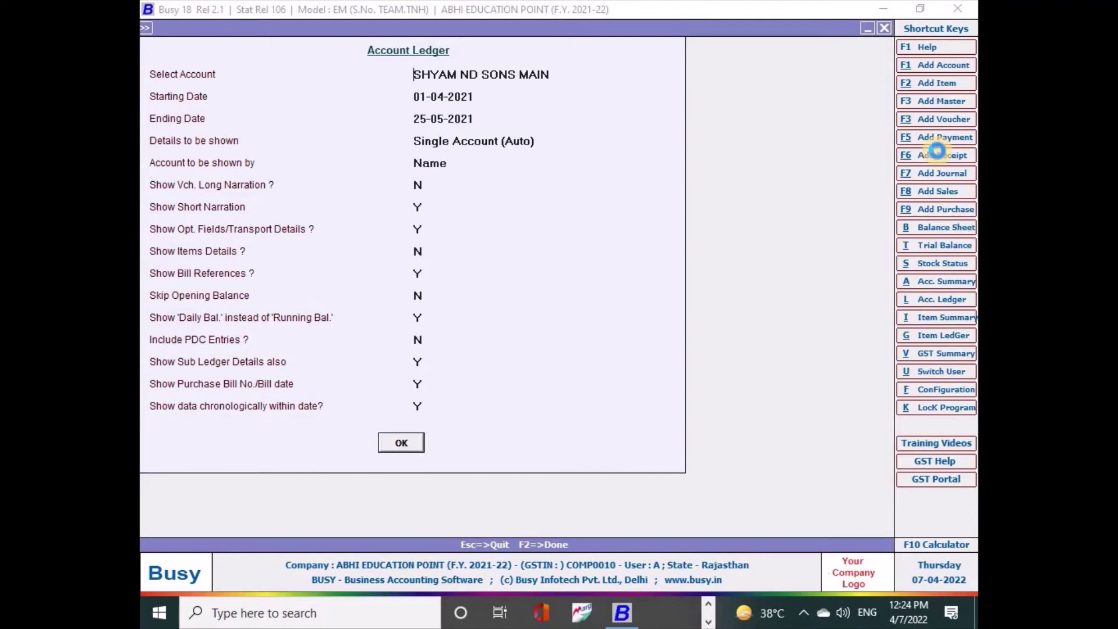
key("Return")
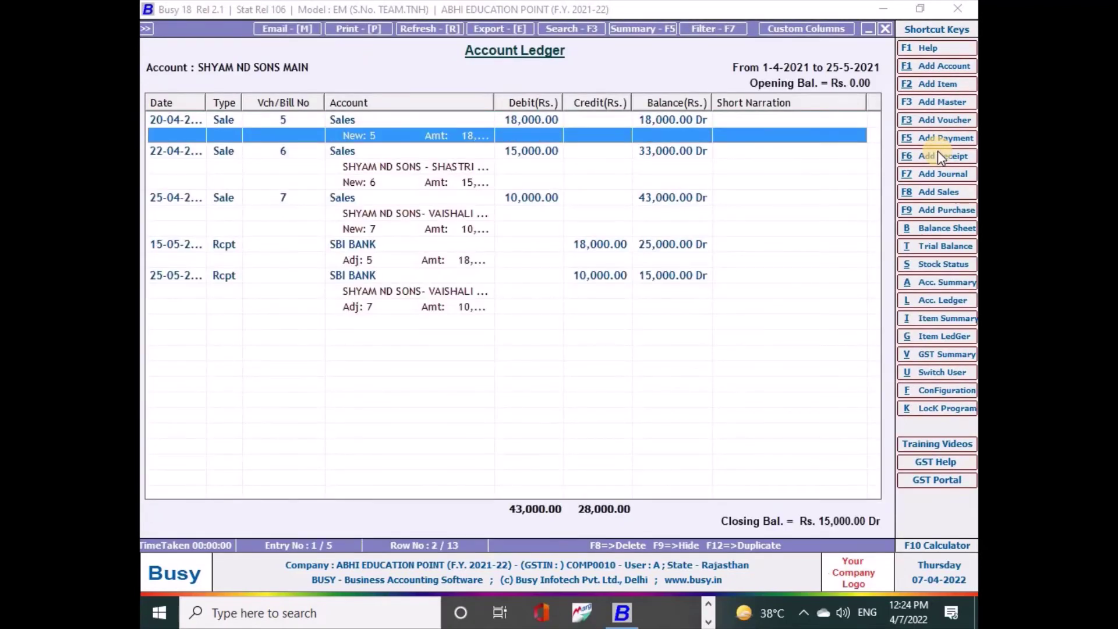
Step: Examine the sale and receipt entries in the SHYAM ND SONS MAIN ledger, including their branch and bill reference lines
key("Down")
key("Down")
key("Down")
key("Down")
key("Down")
key("Down")
key("Down")
key("Down")
key("Up")
key("Up")
key("Up")
key("Up")
key("Up")
key("Up")
key("Up")
key("Up")
key("Up")
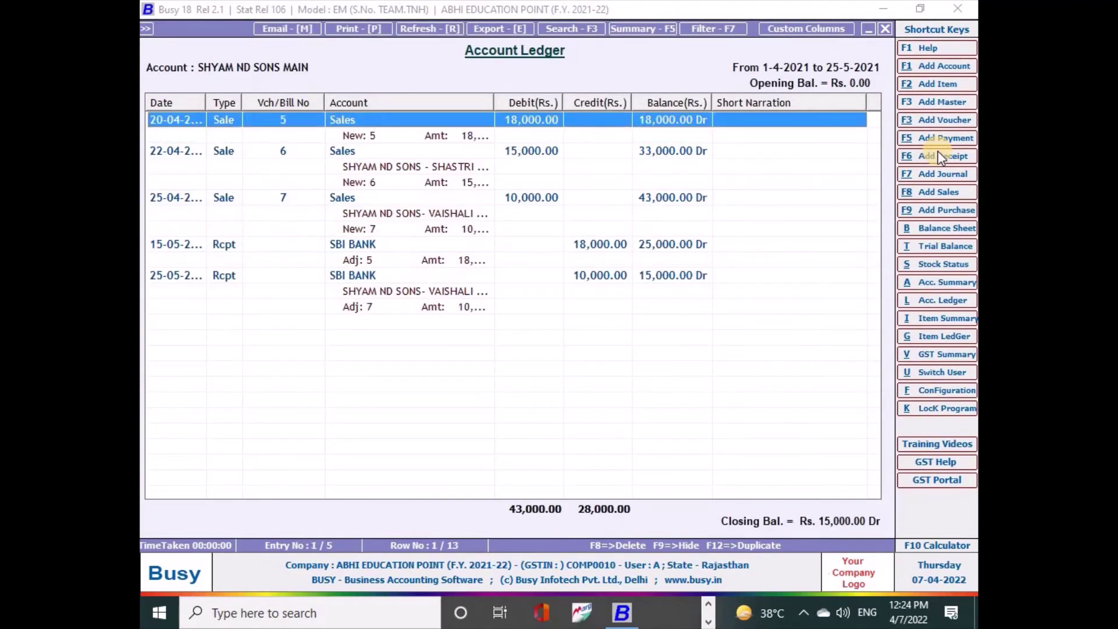
Step: Open the 10,000 receipt dated 25-05-2021 from the SHYAM ND SONS MAIN ledger and delete it
key("Down")
key("Down")
key("Down")
key("Down")
key("Down")
key("Down")
key("Down")
key("Down")
key("Down")
key("Down")
key("Down")
key("Up")
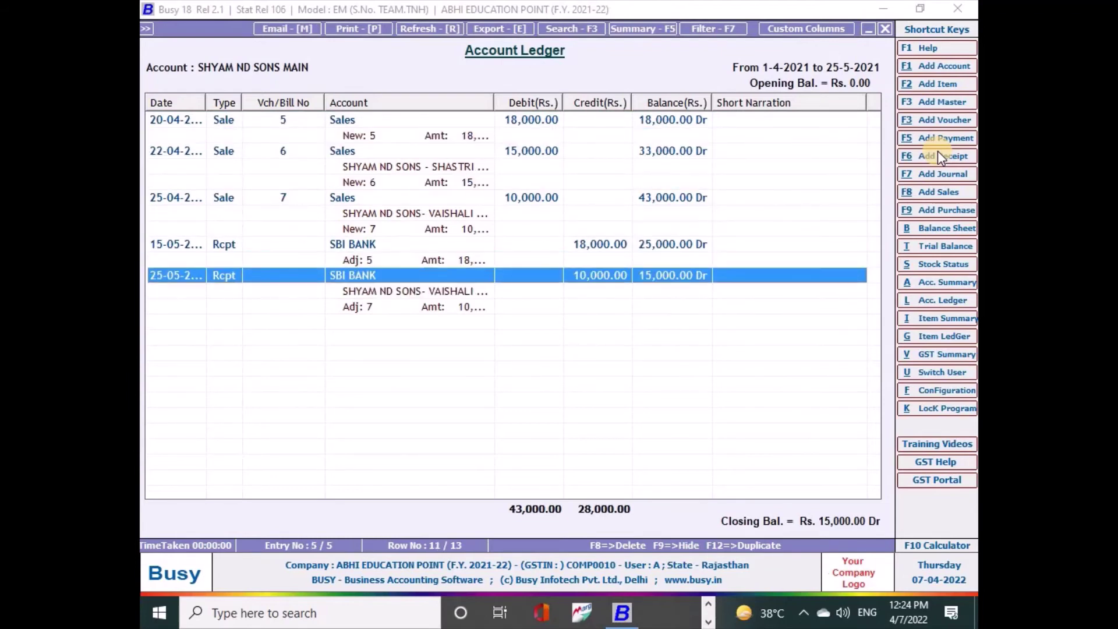
key("Up")
key("Down")
key("Return")
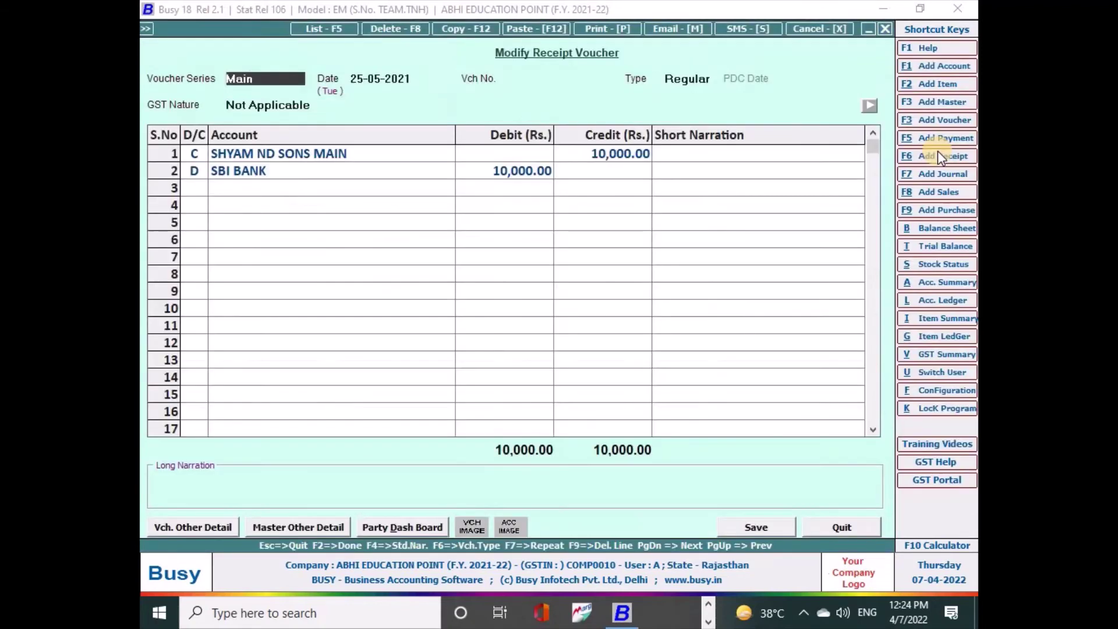
key("F8")
key("Return")
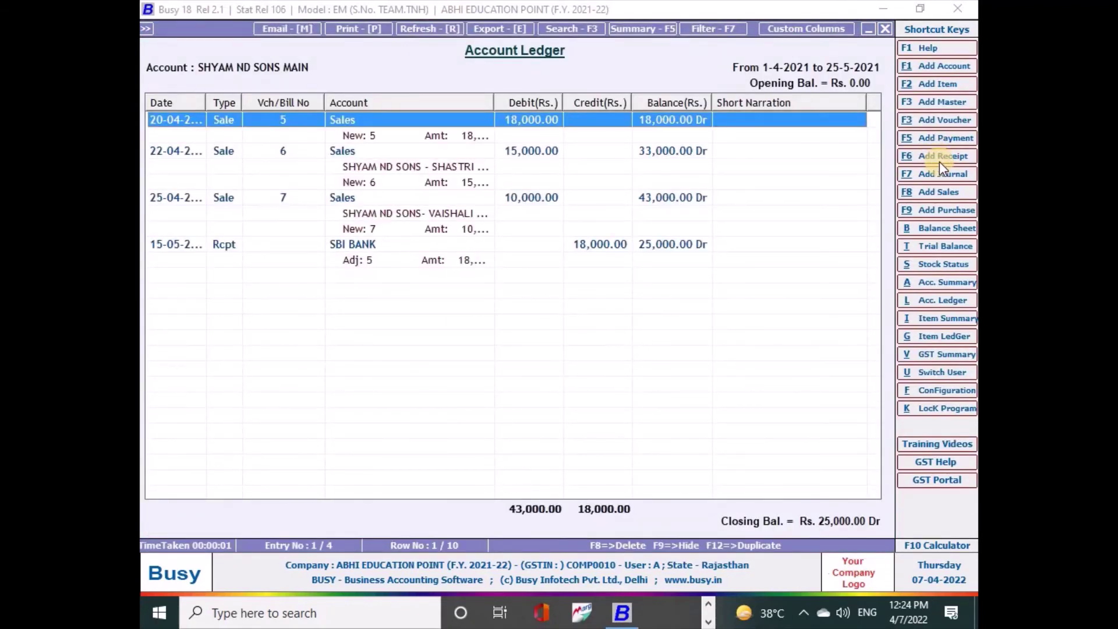
Step: Start a new receipt voucher in the Main series dated 25-05-2021, with a blank voucher number and GST nature Not Applicable
left_click(939, 161)
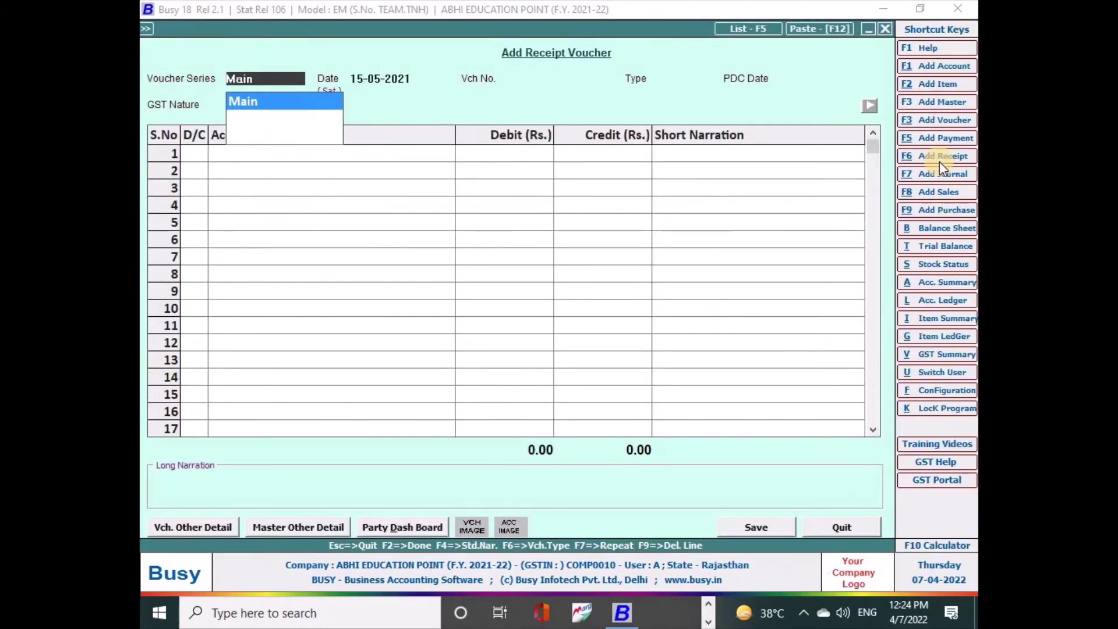
key("Return")
type("25-")
key("Return")
key("Return")
key("Left")
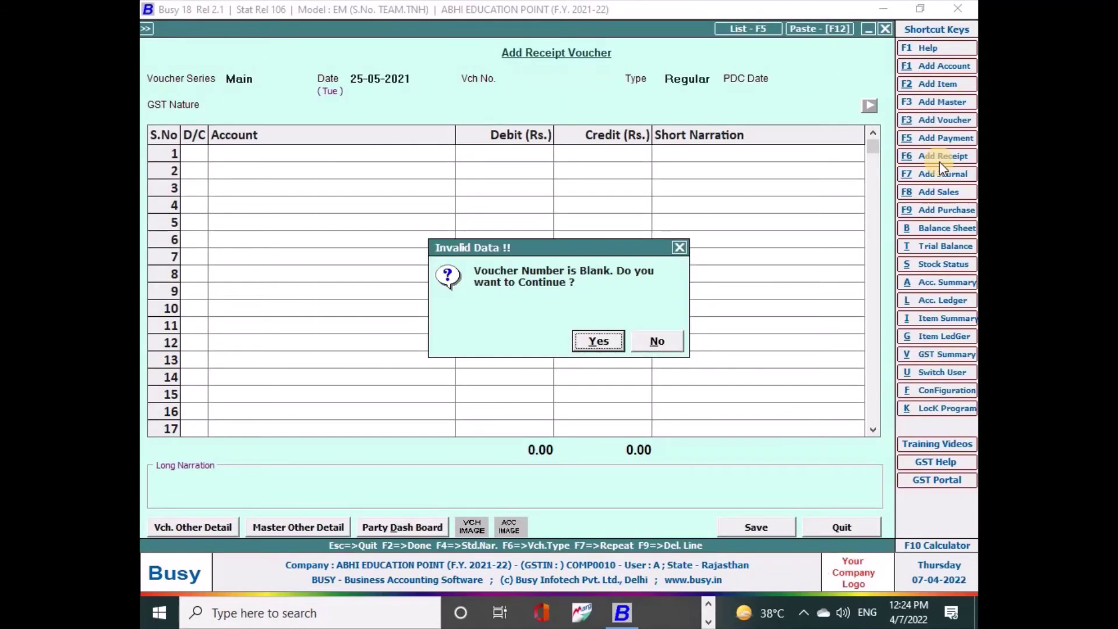
key("Return")
key("Return")
key("Return")
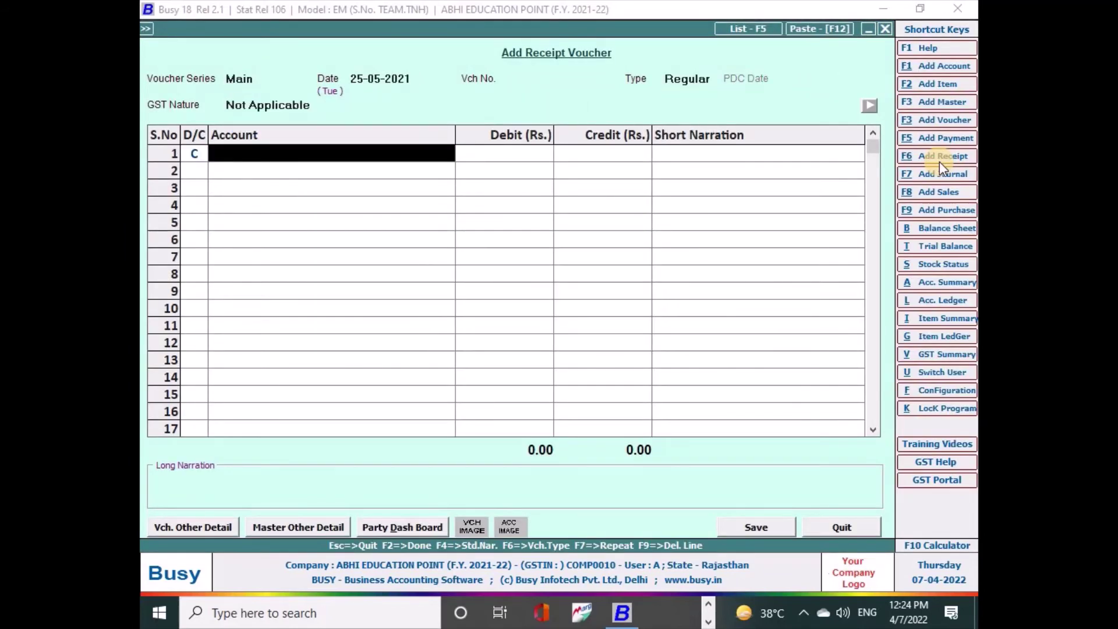
Step: Credit SHYAM ND SONS MAIN, allocating 10,000 to the SHYAM ND SONS- VAISHALI NAGAR sub ledger
type("sHY")
key("Down")
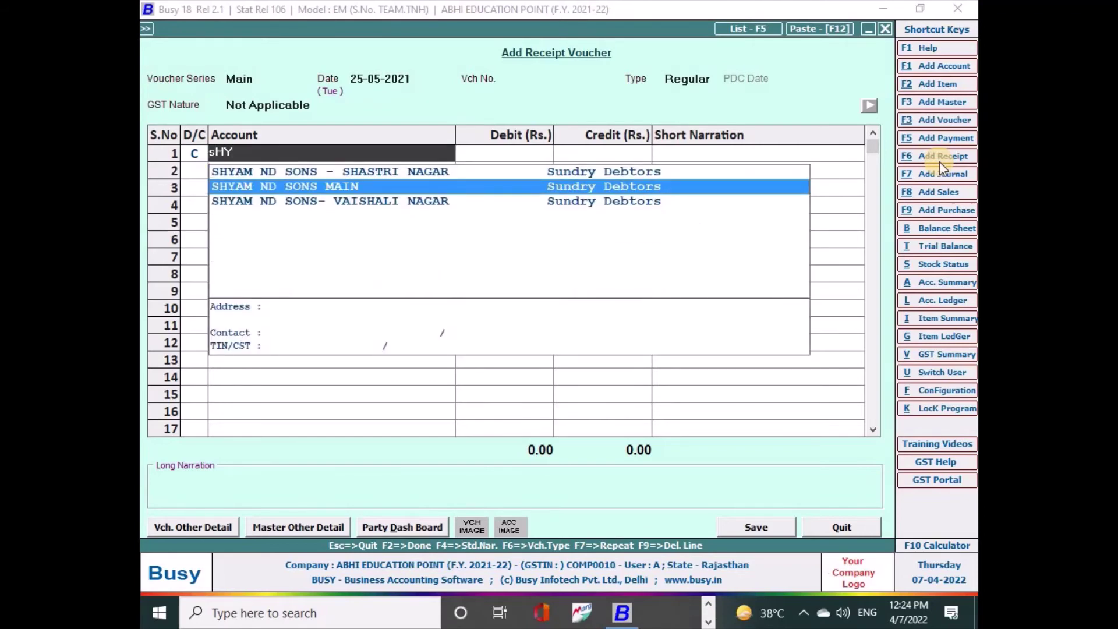
key("Return")
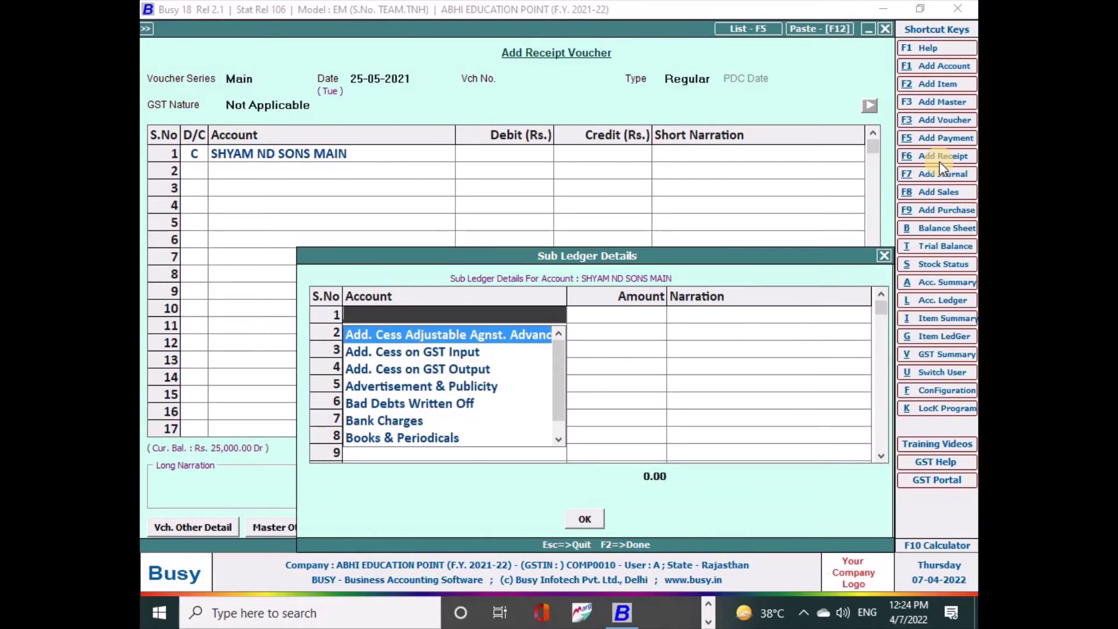
type("SHY")
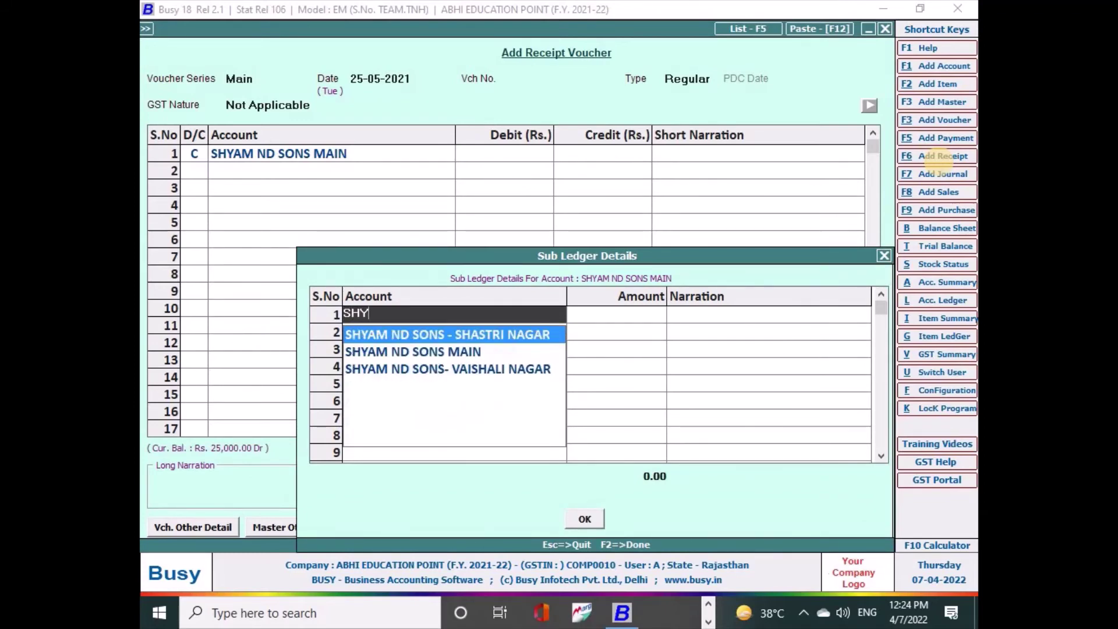
key("Down")
key("Down")
key("Return")
type("10000")
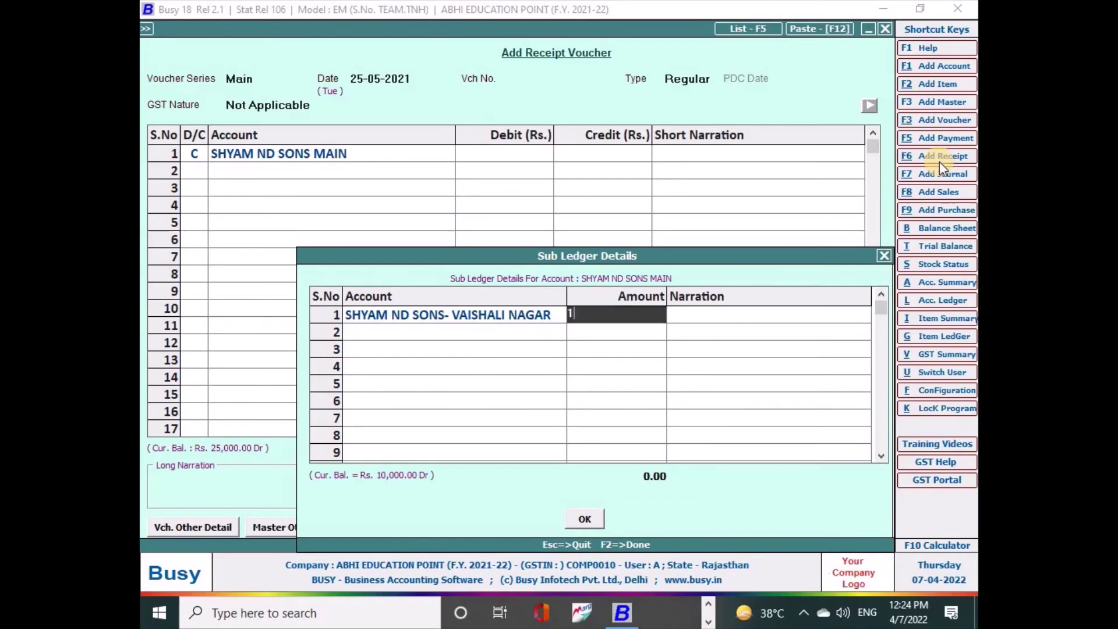
key("Return")
key("Return")
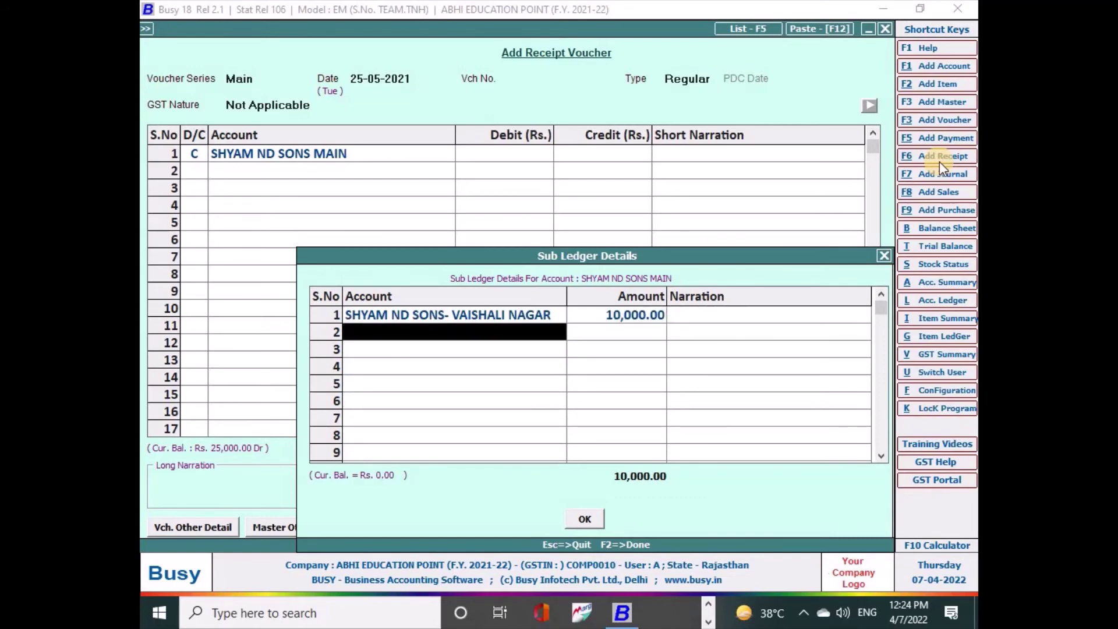
key("Return")
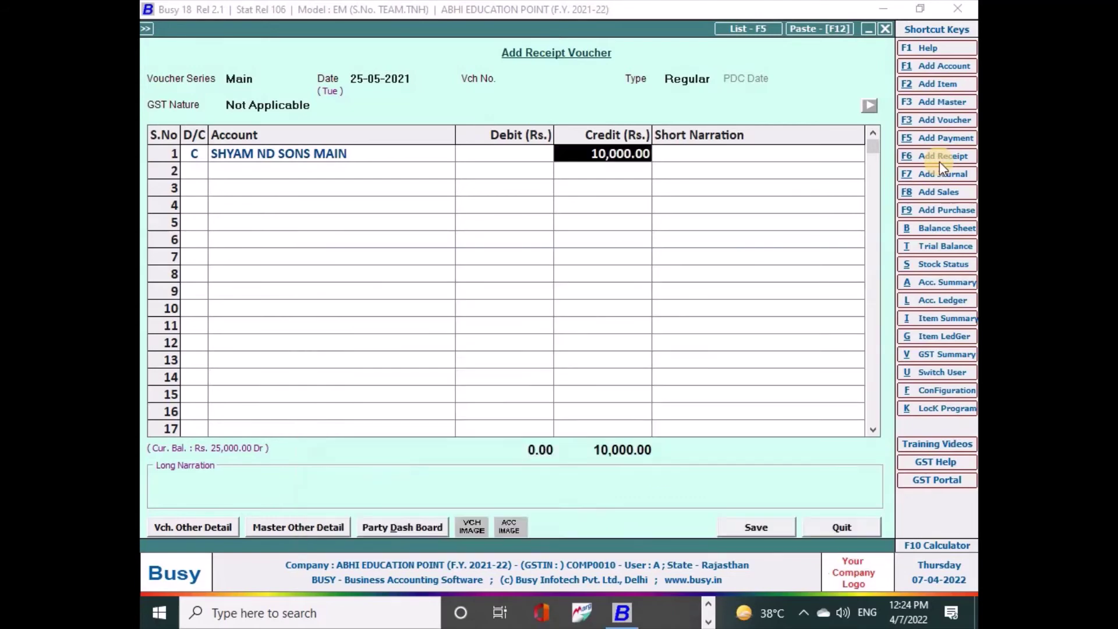
Step: Accept the credit line and debit SBI BANK with 10,000 on the second line
key("Return")
key("Return")
key("Return")
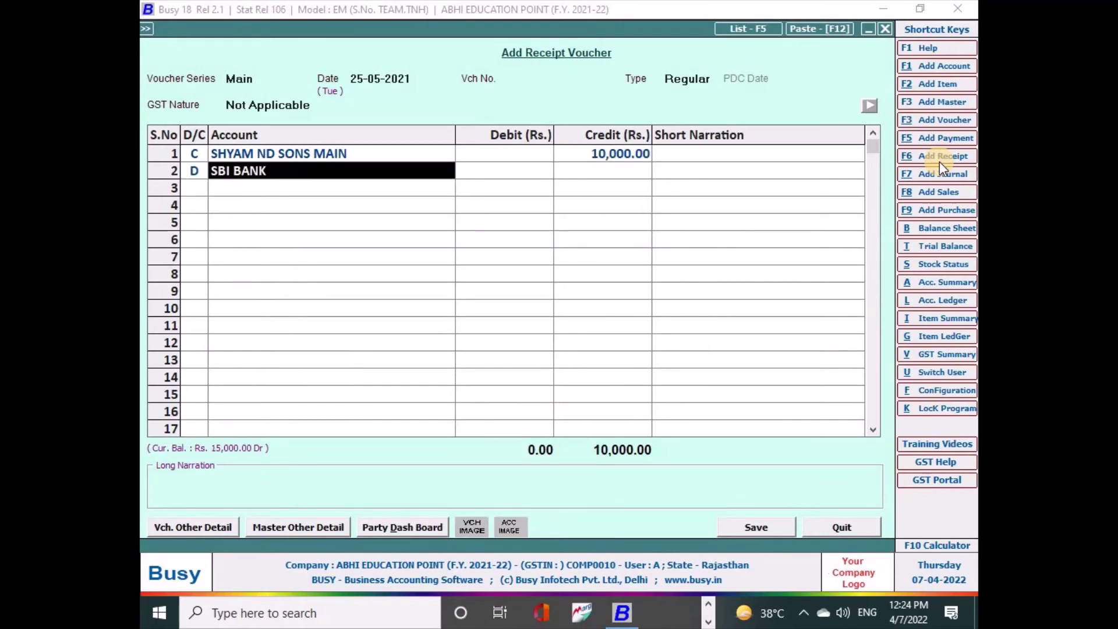
key("Return")
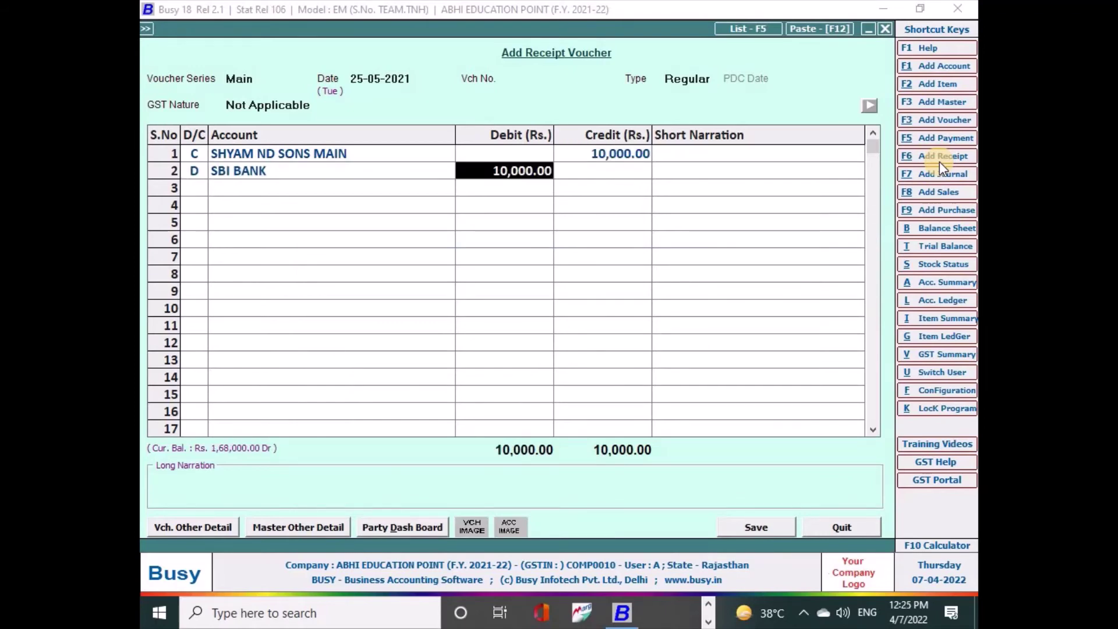
key("Return")
key("Return")
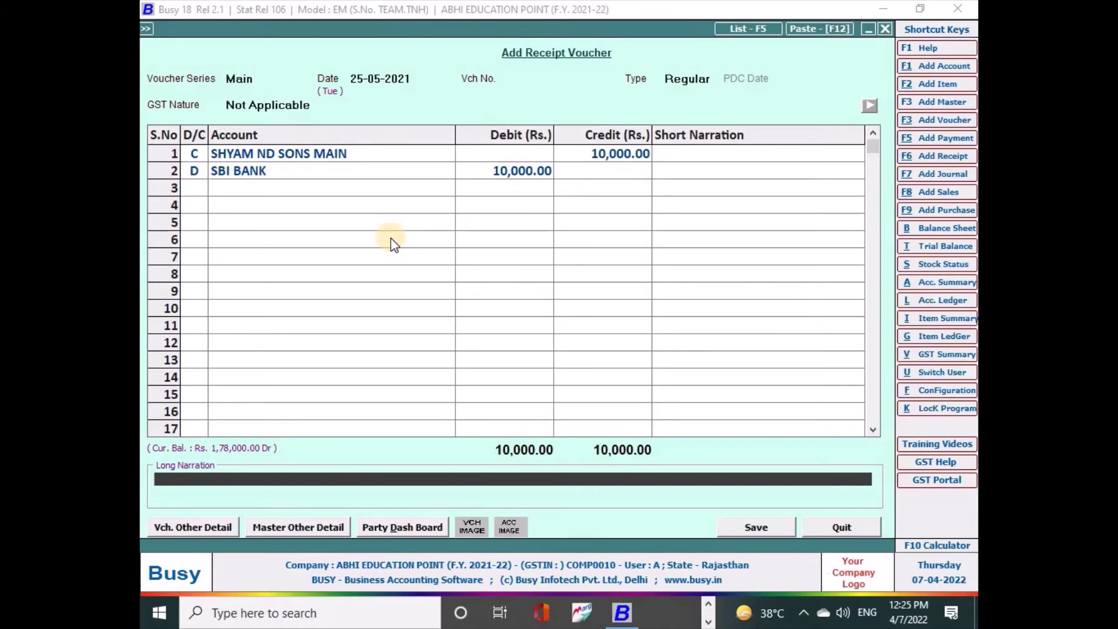
Step: Save the receipt with its 10,000 adjusted against SHYAM ND SONS MAIN's bill reference 7
key("Return")
key("Return")
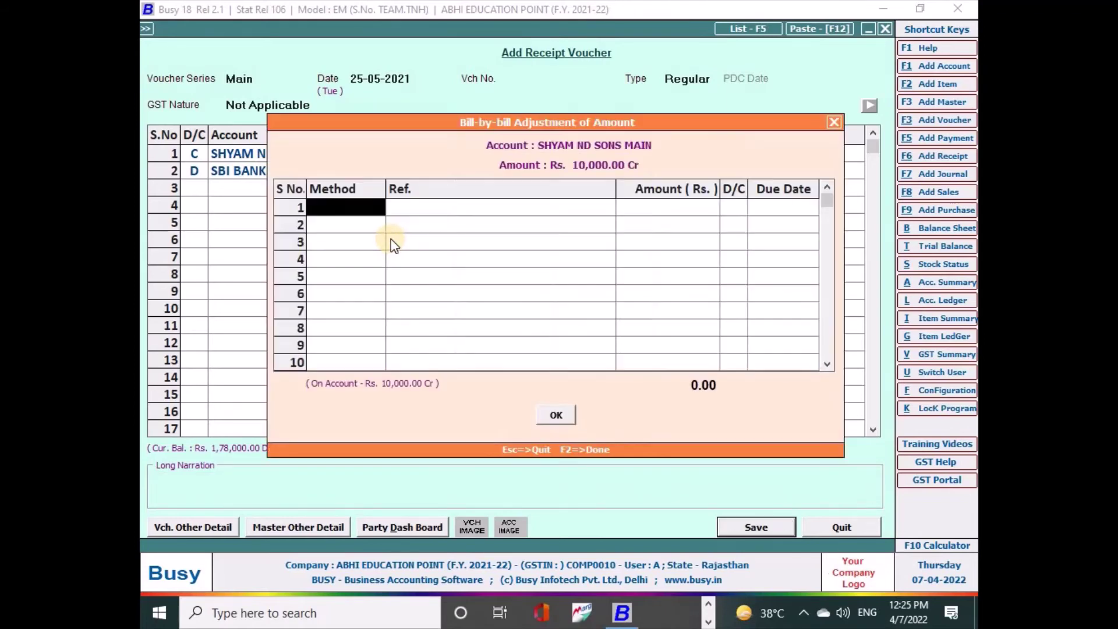
key("Return")
key("Down")
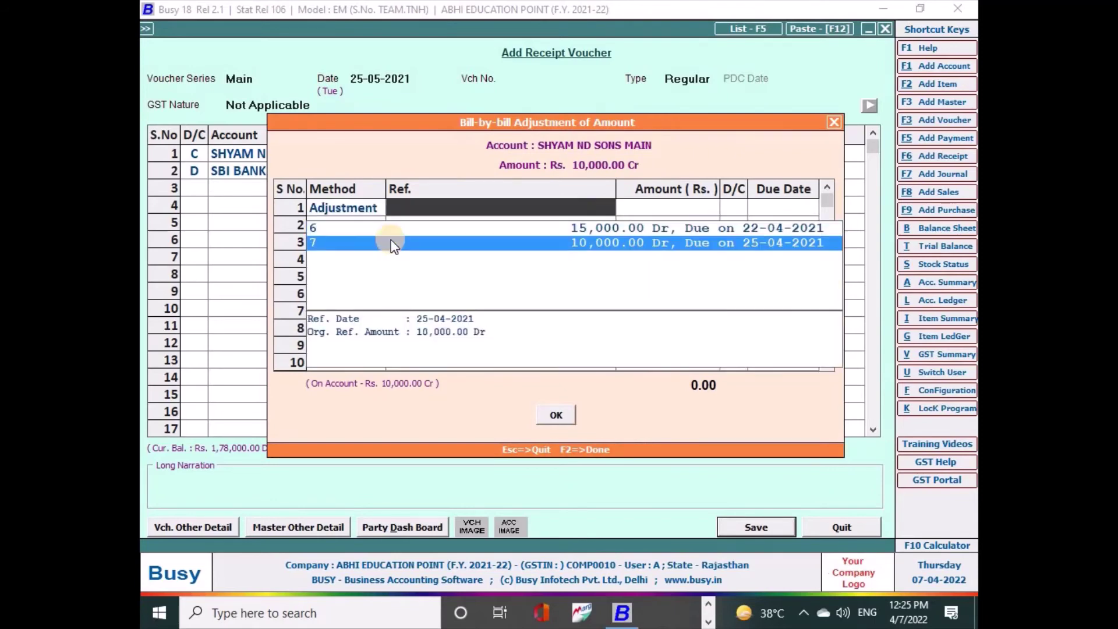
key("Return")
key("Return")
key("Return")
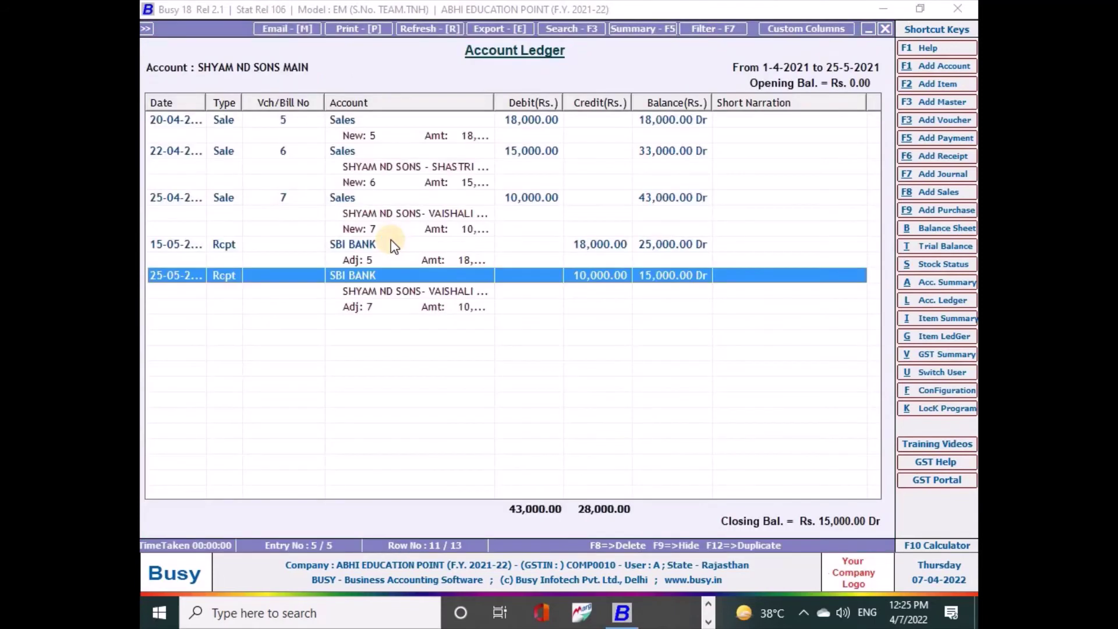
Step: Leave the main account ledger and view the SHYAM ND SONS- VAISHALI NAGAR sub ledger from 01-04-2021 to 25-05-2021
key("Escape")
type("SHY")
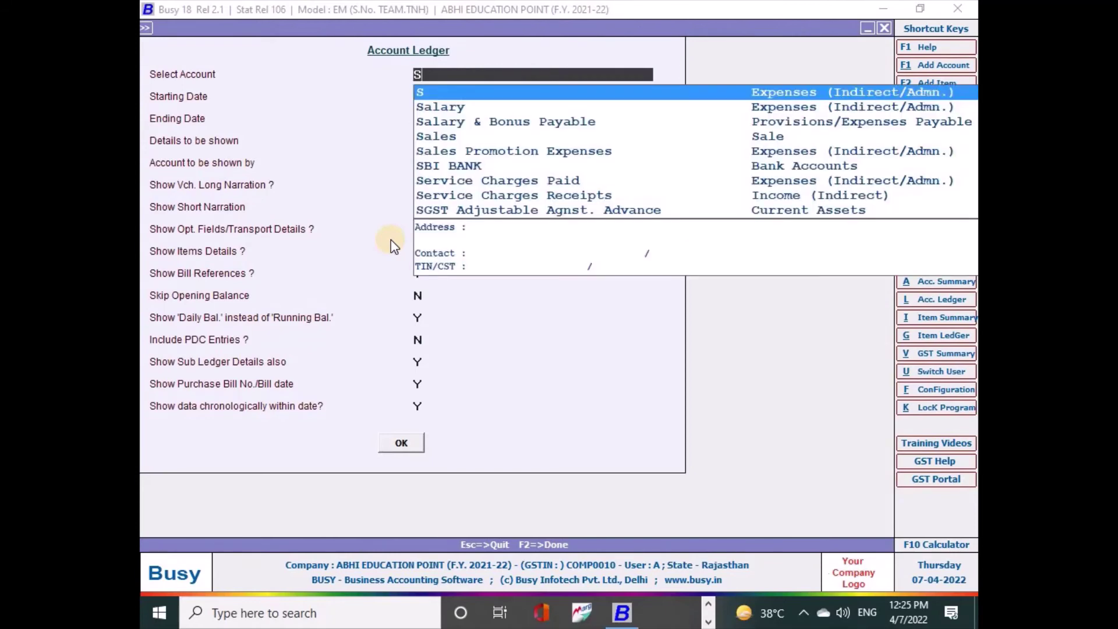
key("Down")
key("Down")
key("Return")
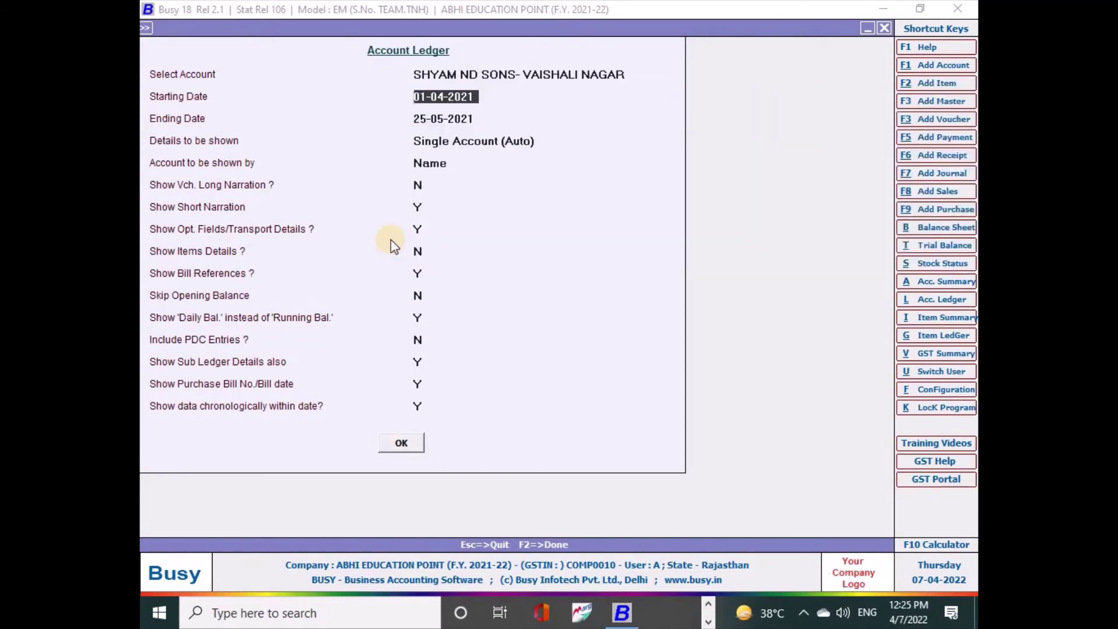
key("F2")
key("Return")
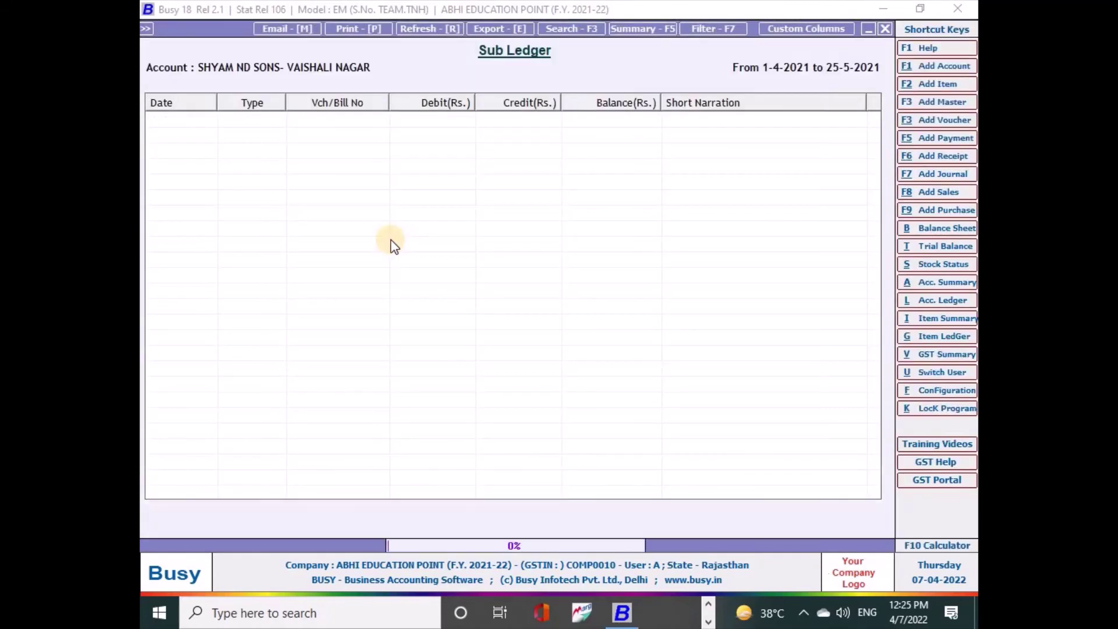
key("Down")
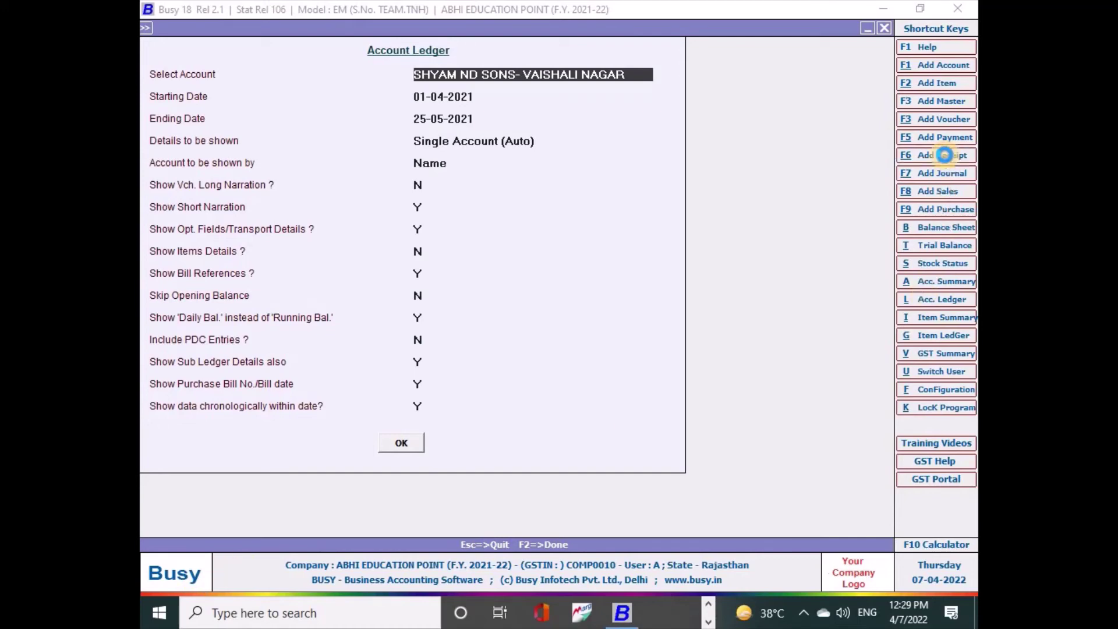
Step: Start a receipt voucher in the Main series dated 02-06-2021, with a blank voucher number and GST nature Not Applicable
left_click(943, 158)
key("Return")
type("02-6")
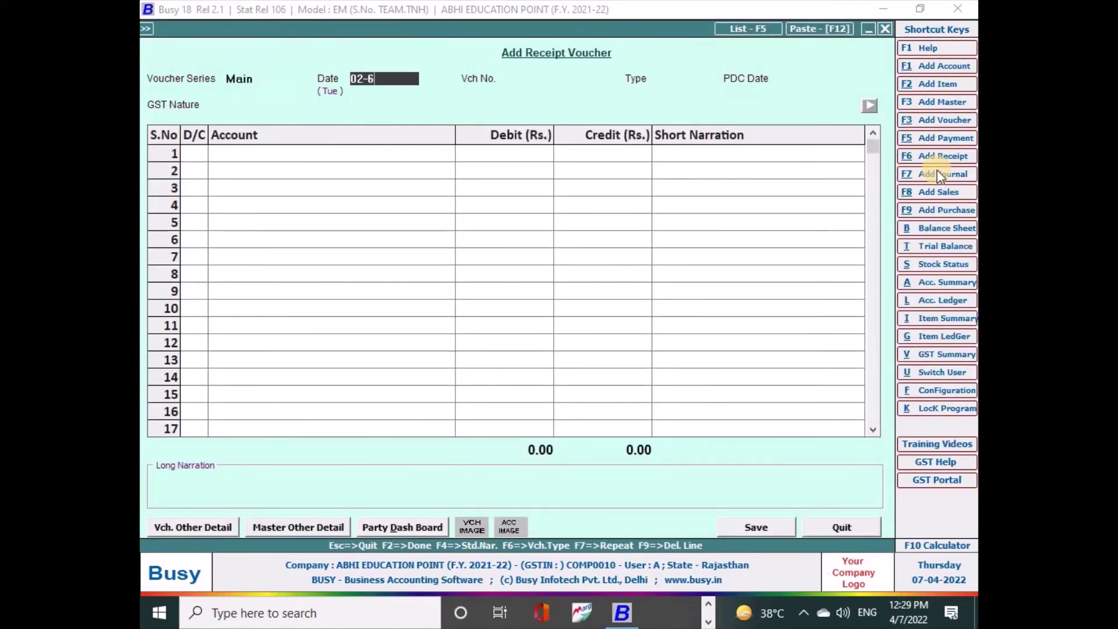
key("Return")
key("Return")
key("Left")
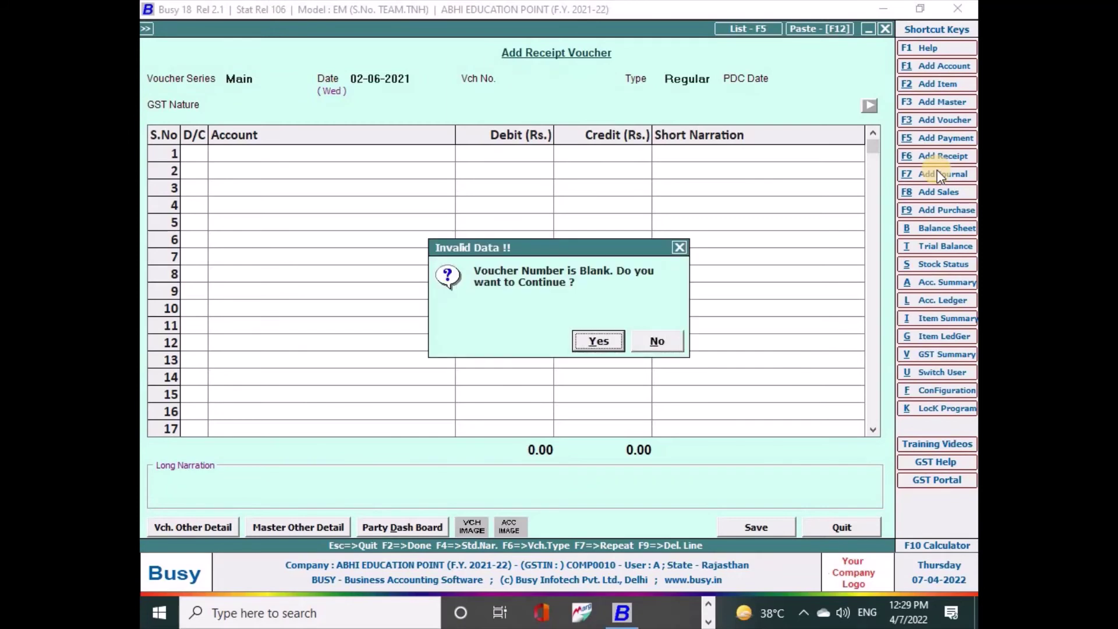
key("Return")
key("Return")
key("Return")
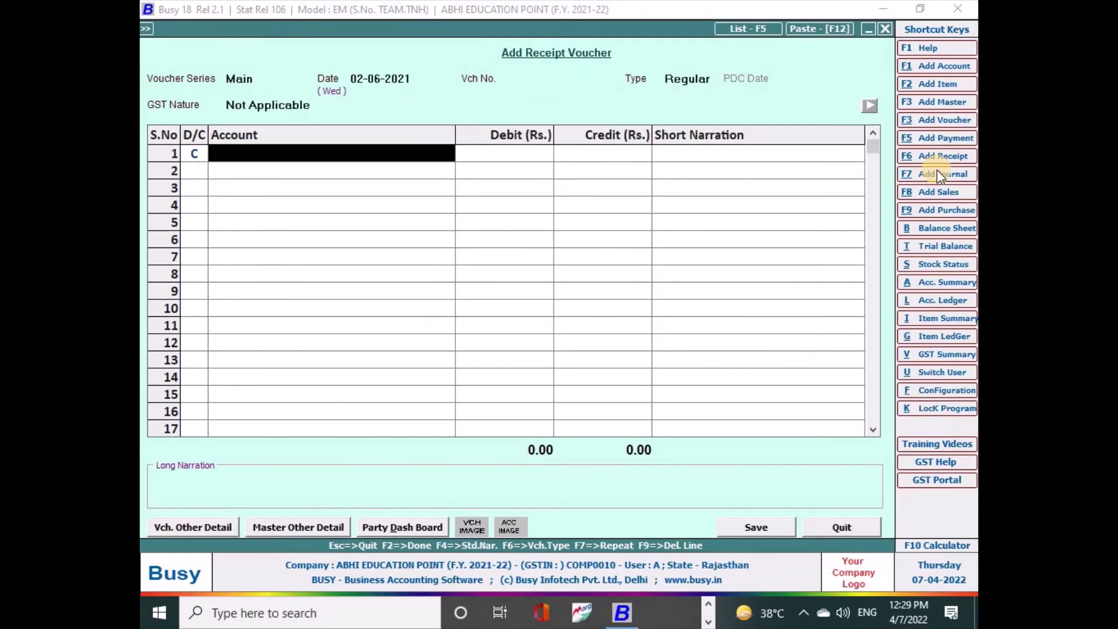
Step: Credit SHYAM ND SONS - SHASTRI NAGAR directly with 15,000 and debit SBI BANK with the same amount
type("sHY")
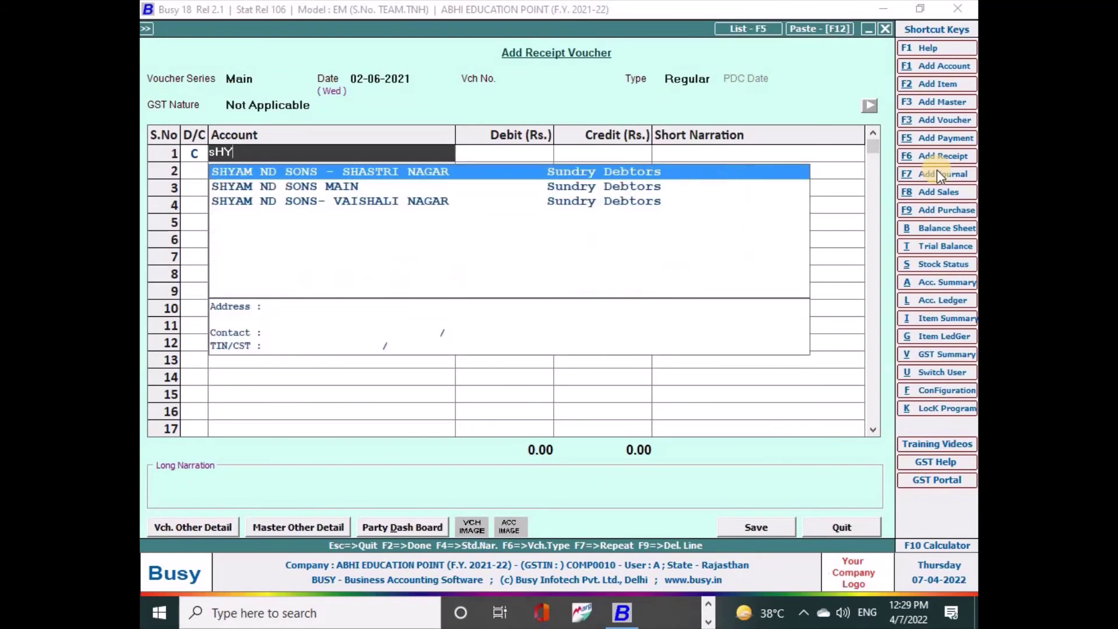
key("Return")
type("15000")
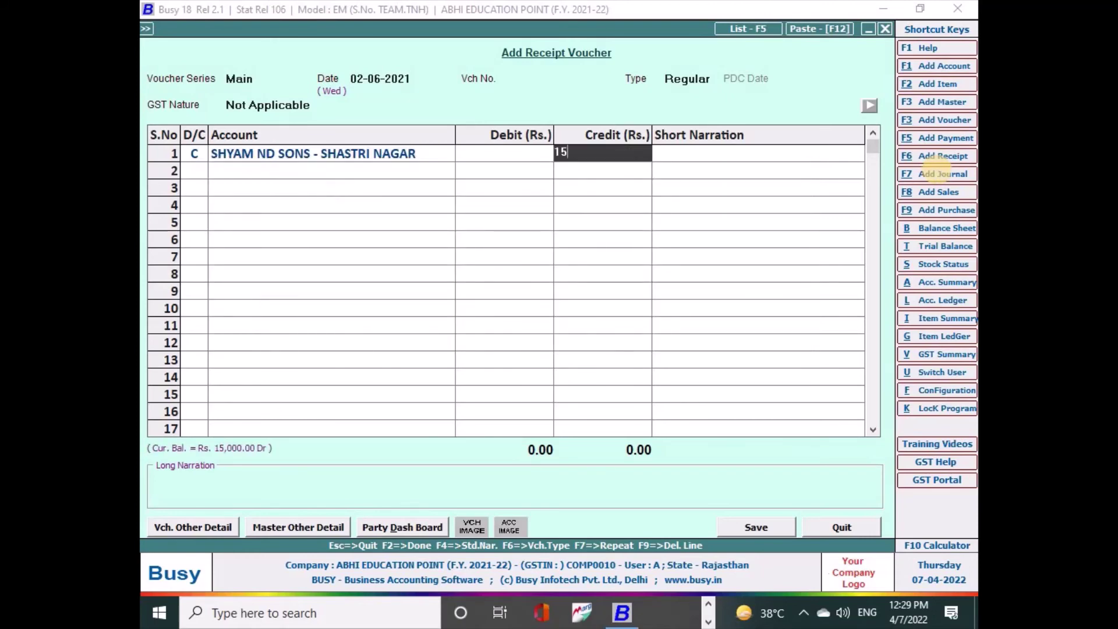
key("Return")
key("Return")
key("Return")
key("Return")
key("Return")
key("Return")
key("Return")
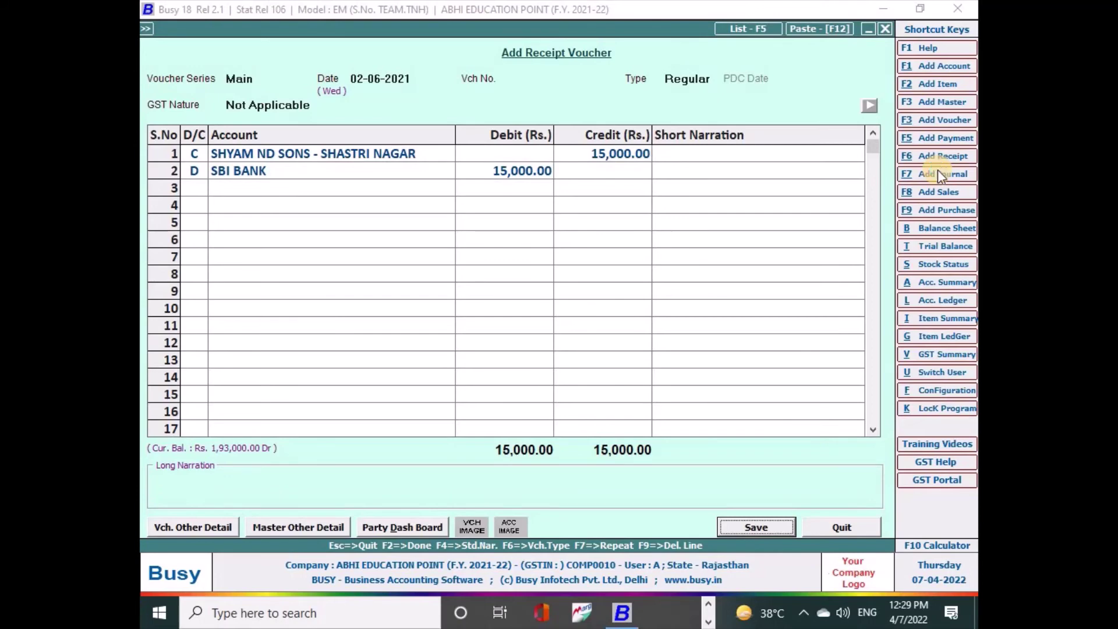
Step: Adjust the 15,000 receipt against bill reference 6 and save the voucher
key("Return")
key("Return")
key("Return")
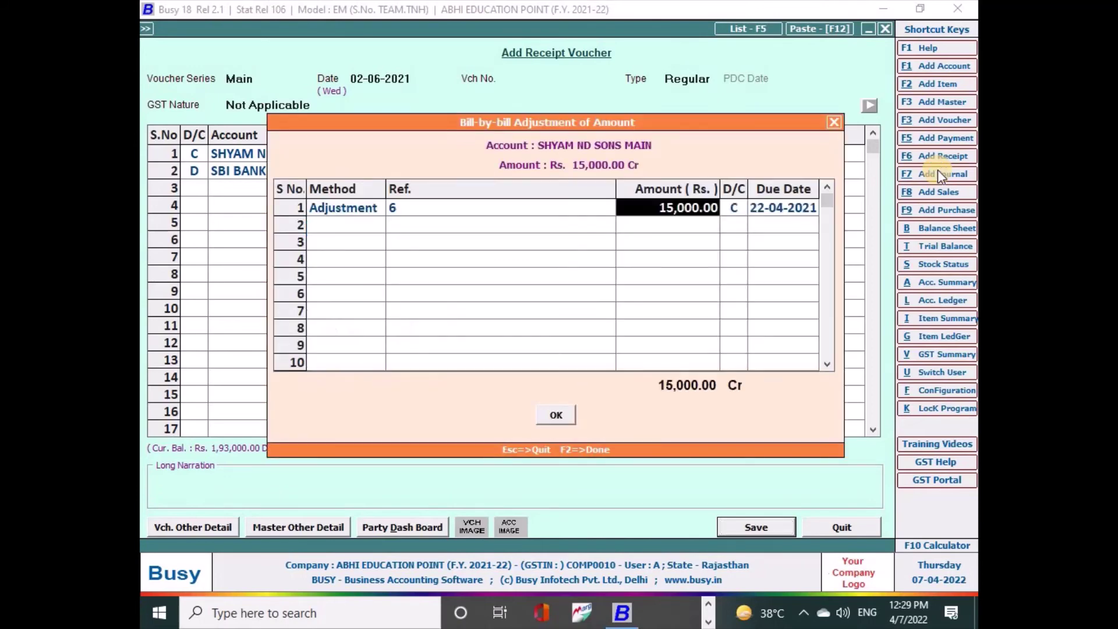
key("Return")
key("Return")
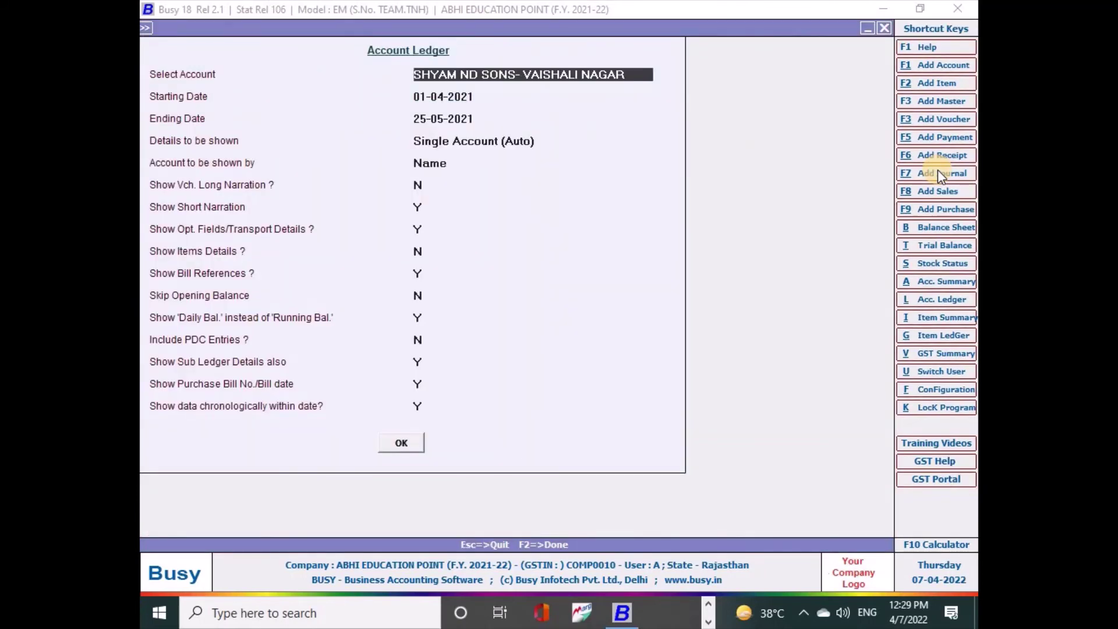
Step: View the SHYAM ND SONS - SHASTRI NAGAR sub ledger from 01-04-2021 to 25-05-2021, and close it
type("SHY")
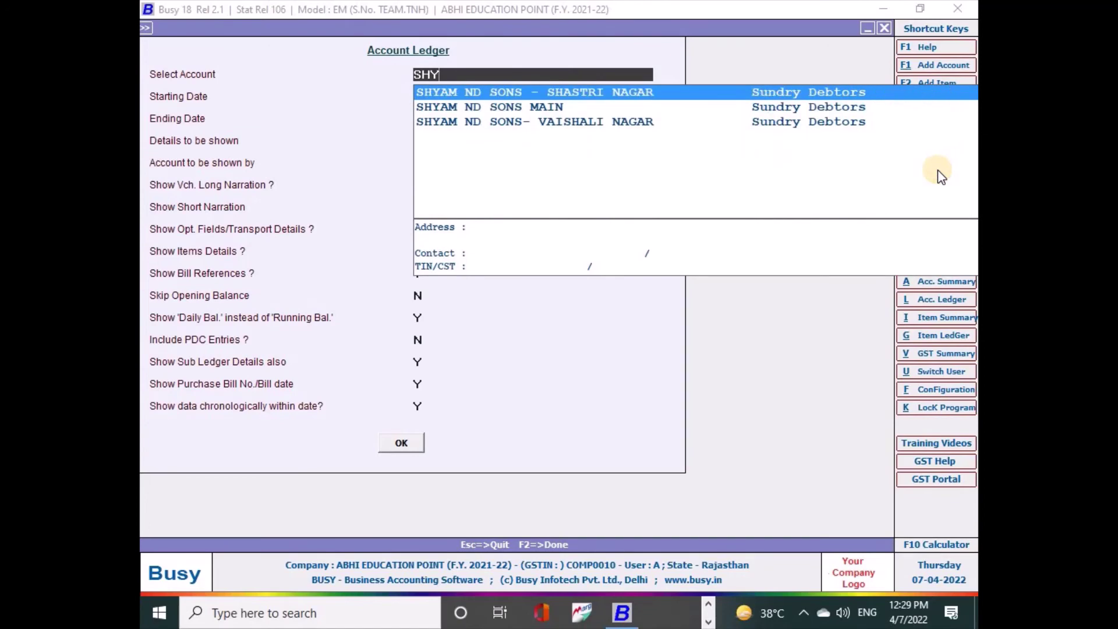
key("Return")
key("F2")
key("Return")
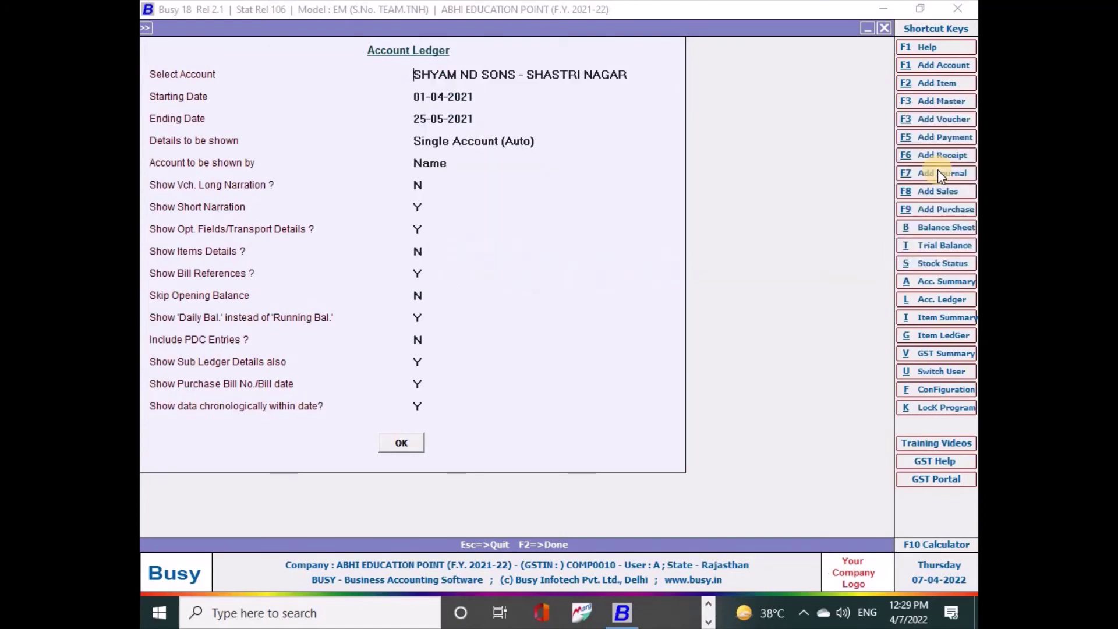
key("Escape")
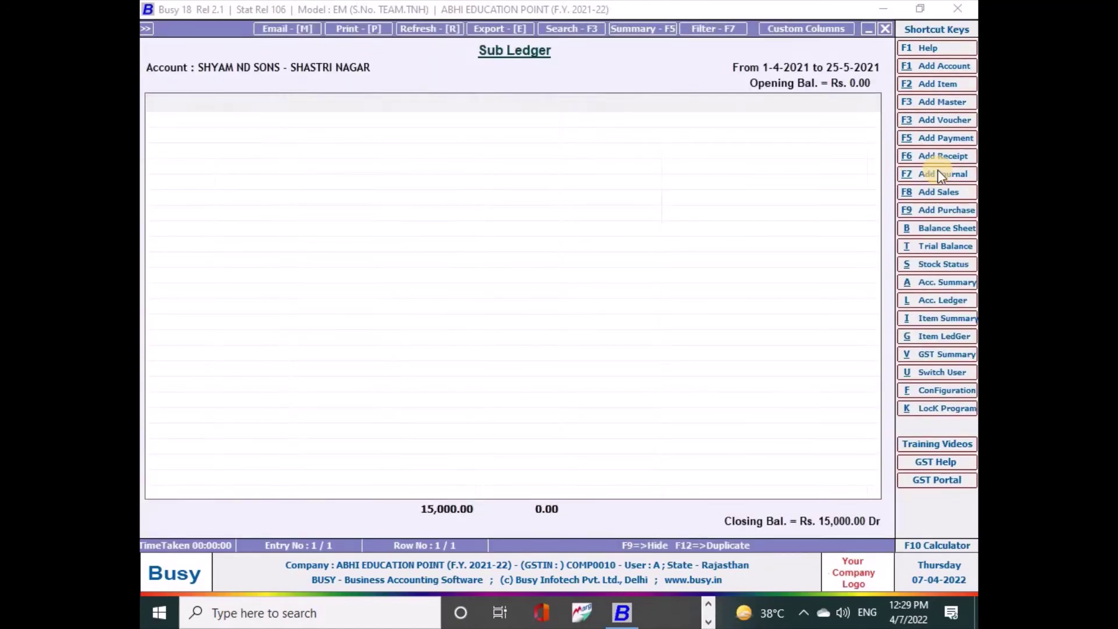
Step: Extend the ledger's ending date to 30-06-2021 and view the SHYAM ND SONS - SHASTRI NAGAR sub ledger again
key("Return")
key("Return")
type("30-06")
key("Return")
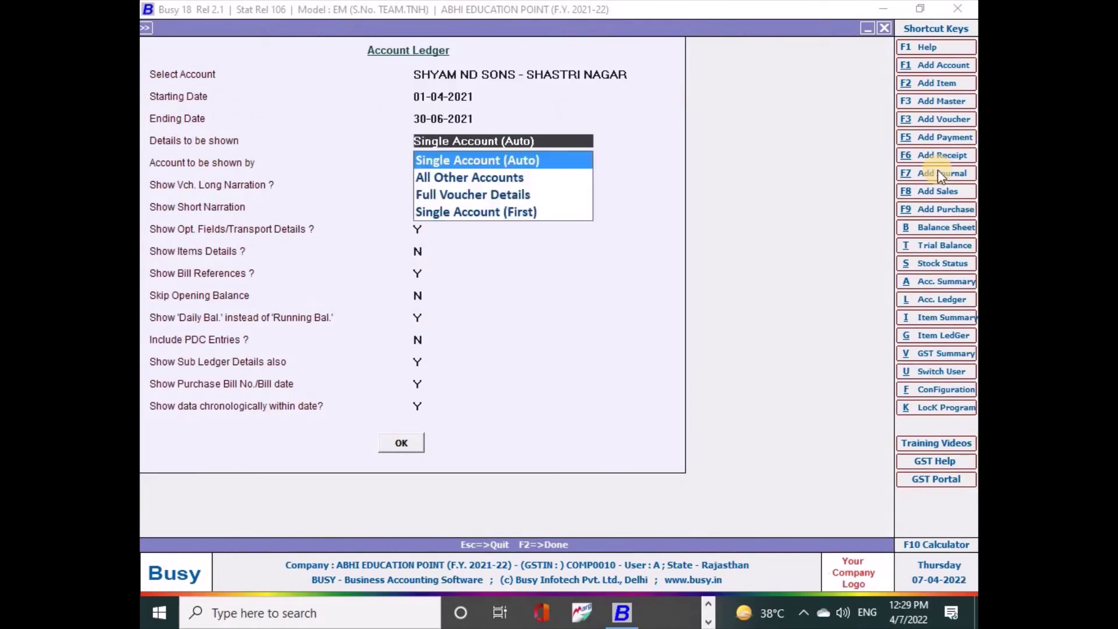
key("Return")
key("F2")
key("Return")
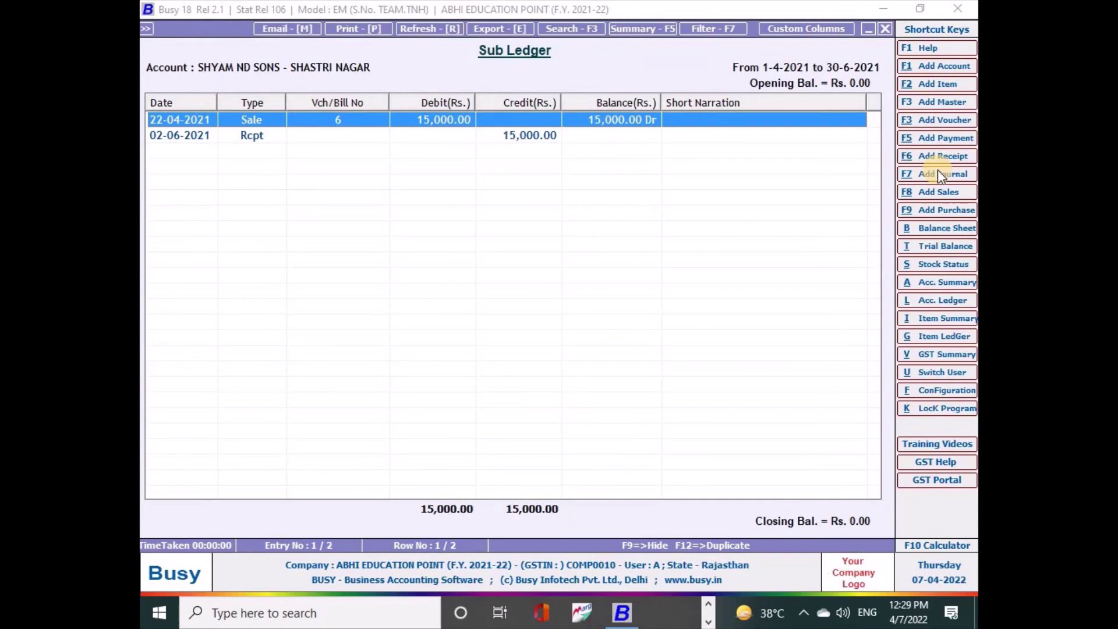
Step: Close the sub ledger and view the SHYAM ND SONS MAIN account ledger from 01-04-2021 to 30-06-2021
key("Escape")
type("SHY")
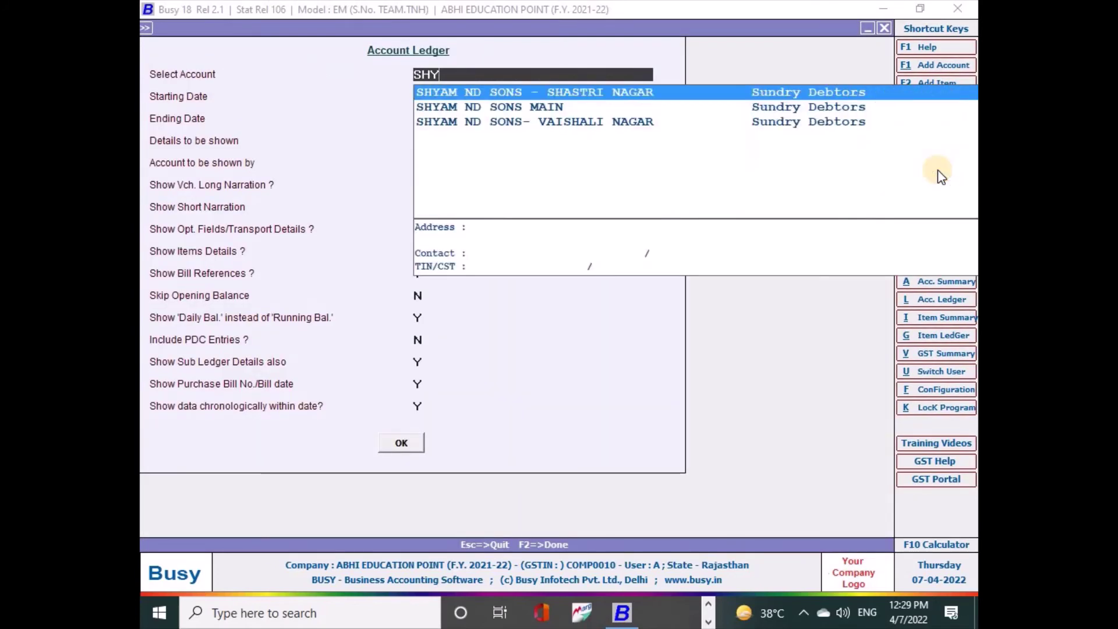
key("Down")
key("Return")
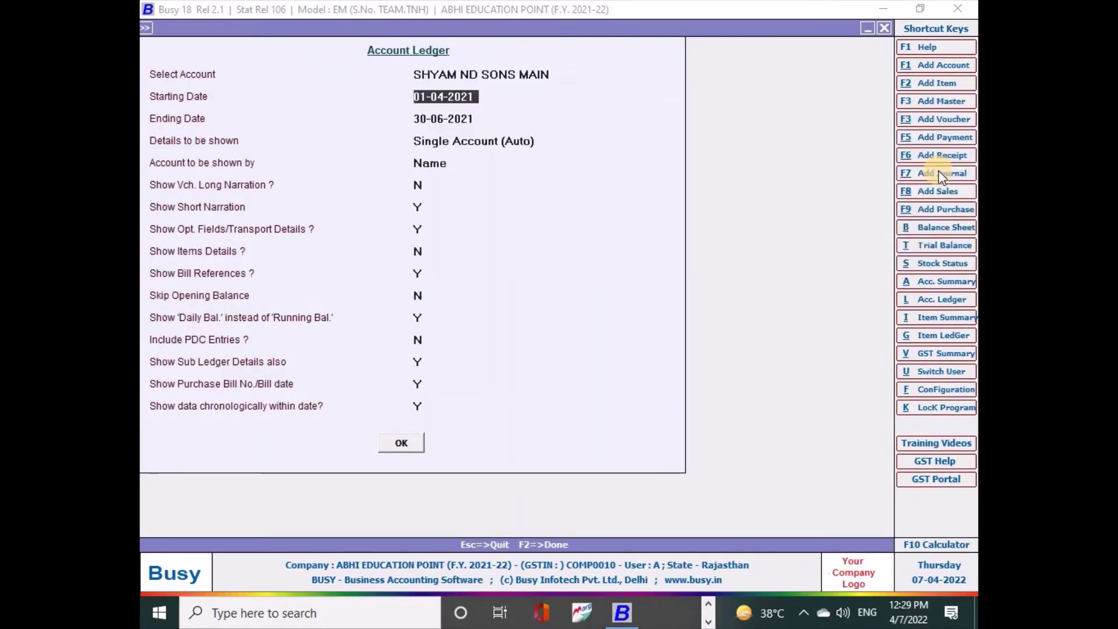
left_click(403, 441)
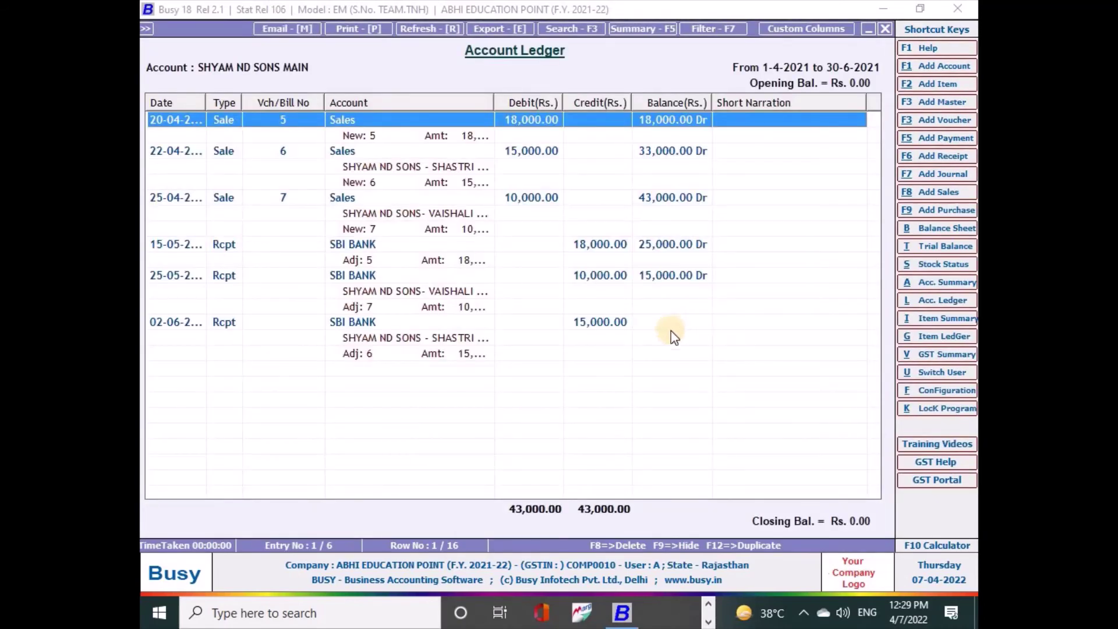
Step: Open the 02-06-2021 SBI BANK receipt of 15,000 from the ledger and delete the voucher
left_click(610, 325)
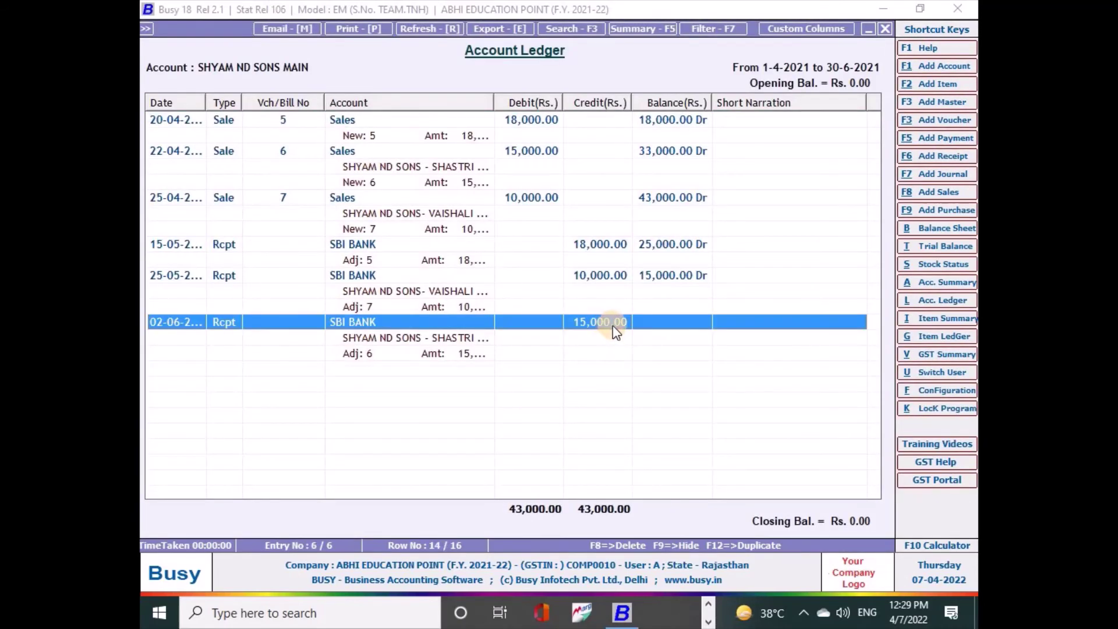
double_click(617, 328)
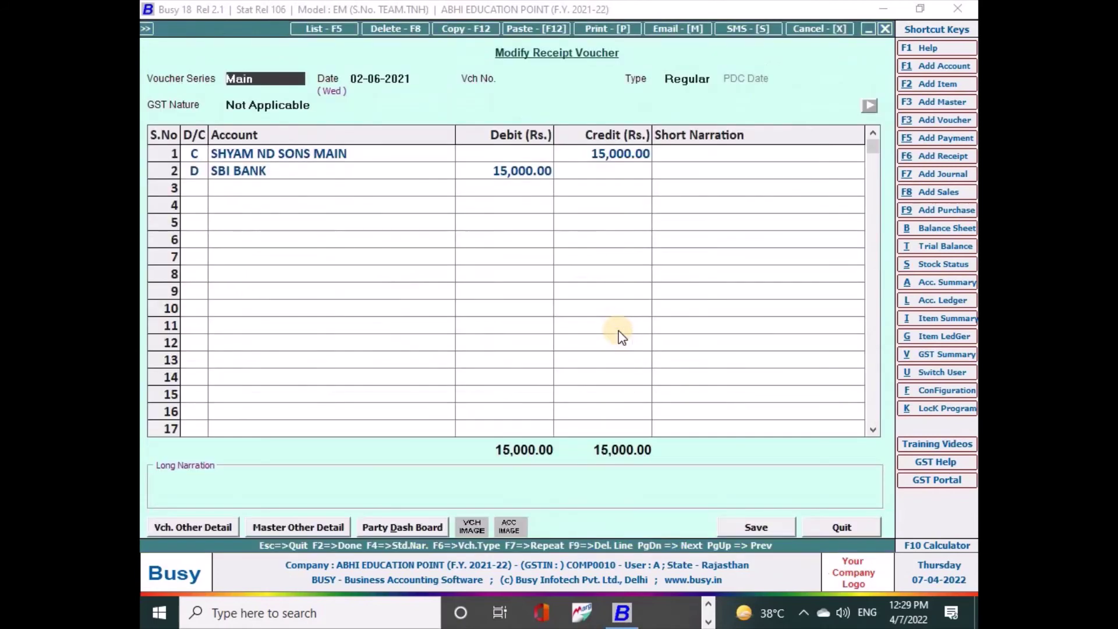
key("F8")
key("Return")
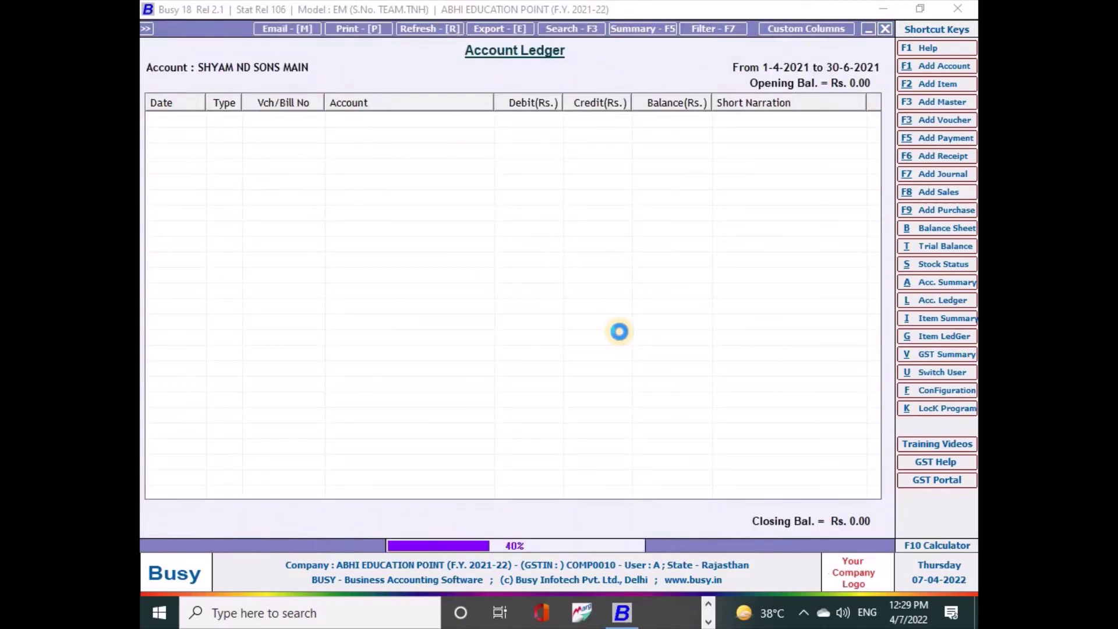
Step: Start a Regular receipt voucher in the Main series dated 02-06-2021, with GST nature Not Applicable and a credit first line
left_click(953, 156)
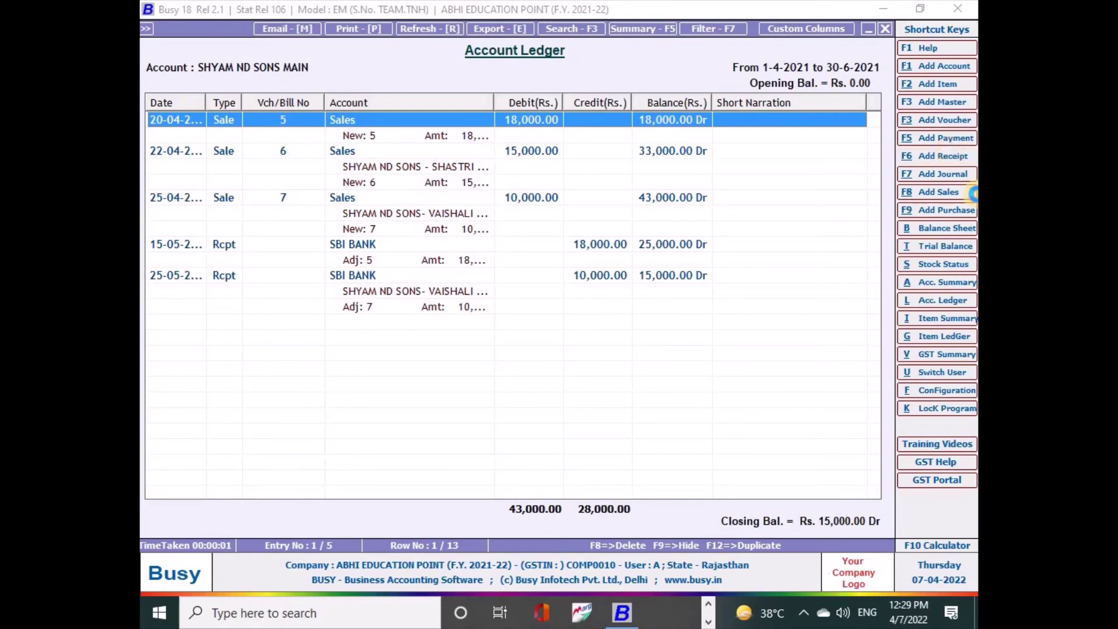
key("Return")
type("02-06-2021")
key("Return")
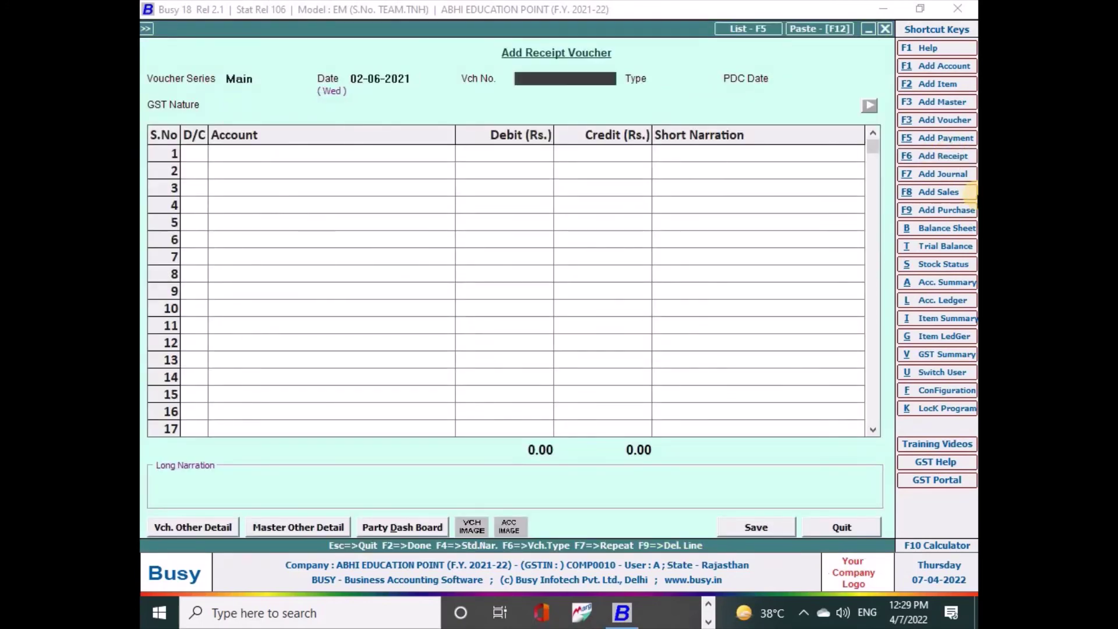
key("Return")
key("Return")
key("Return")
key("Return")
key("Return")
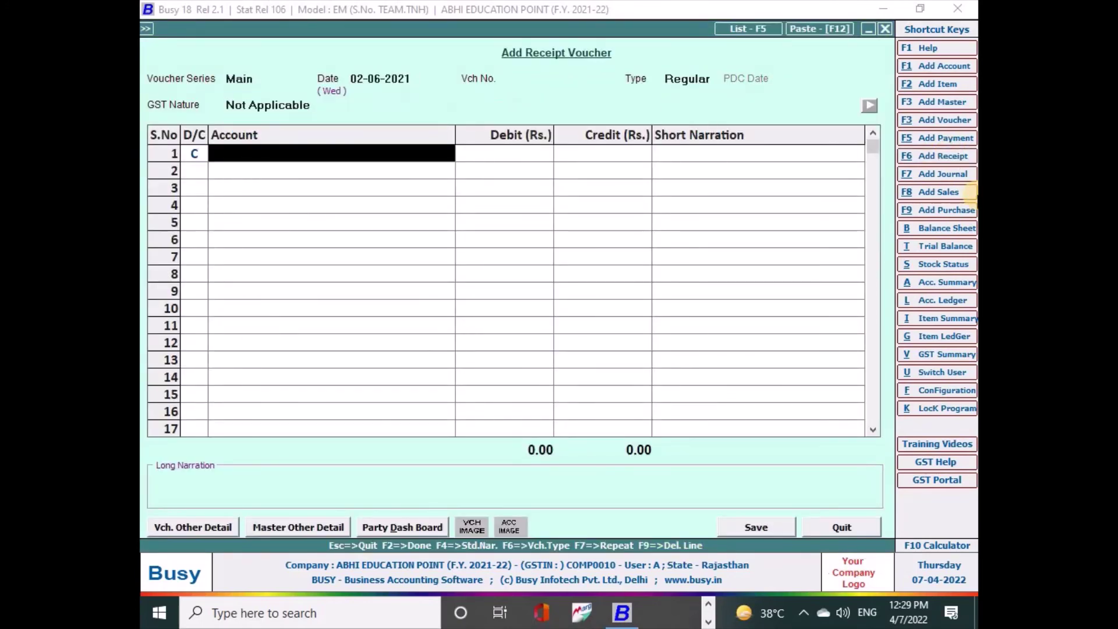
Step: Credit SHYAM ND SONS MAIN and allocate 15,000 to the SHYAM ND SONS - SHASTRI NAGAR sub ledger
type("sHY")
key("Down")
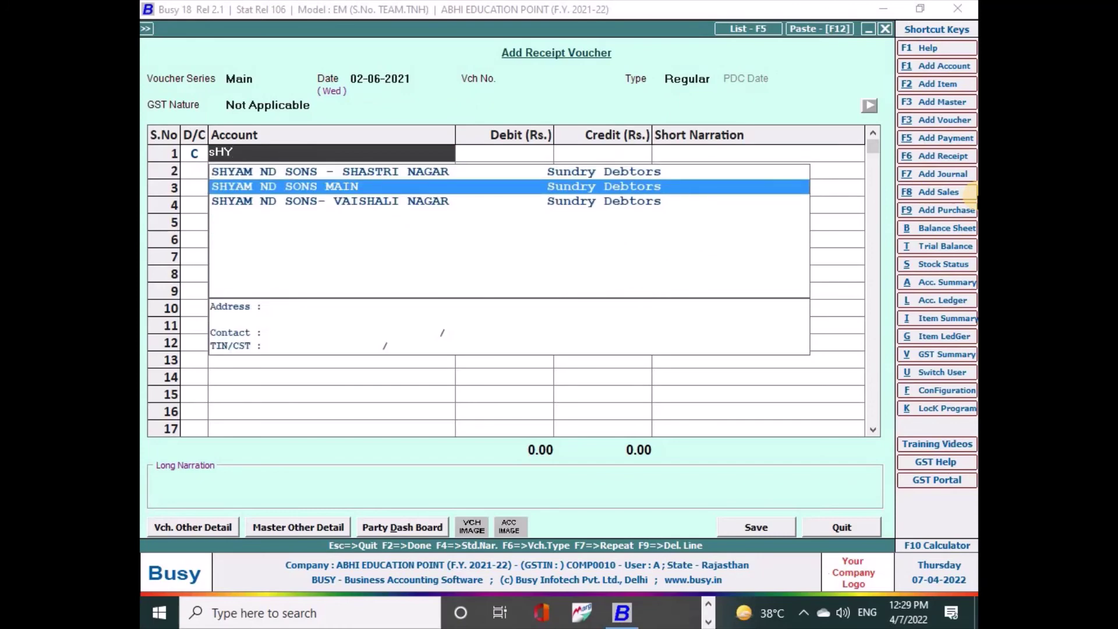
key("Return")
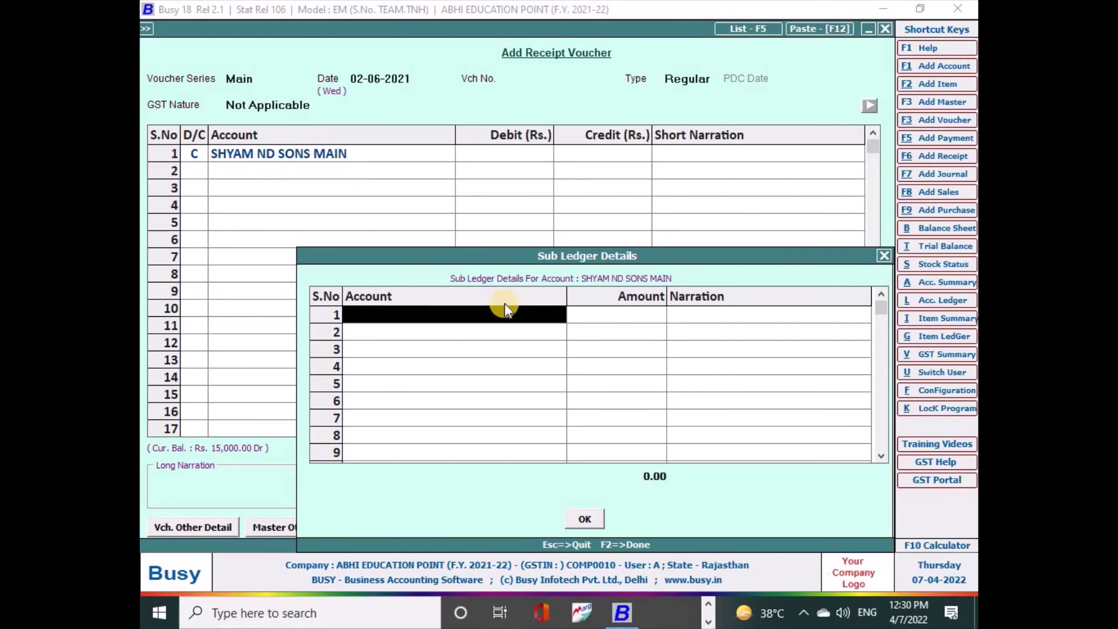
type("sHY")
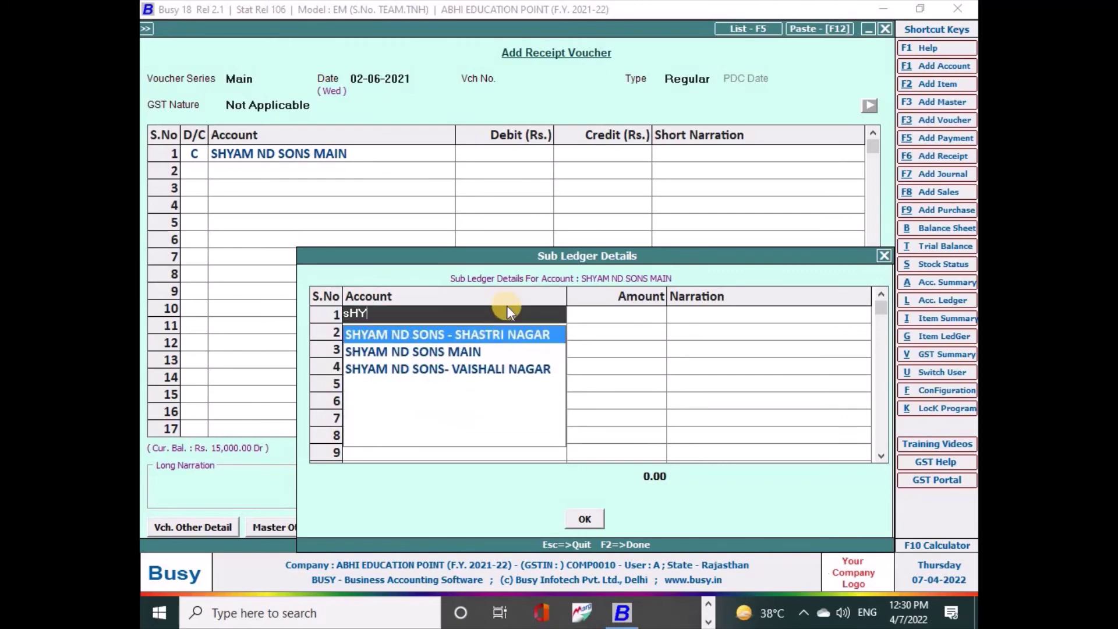
key("Return")
type("15000")
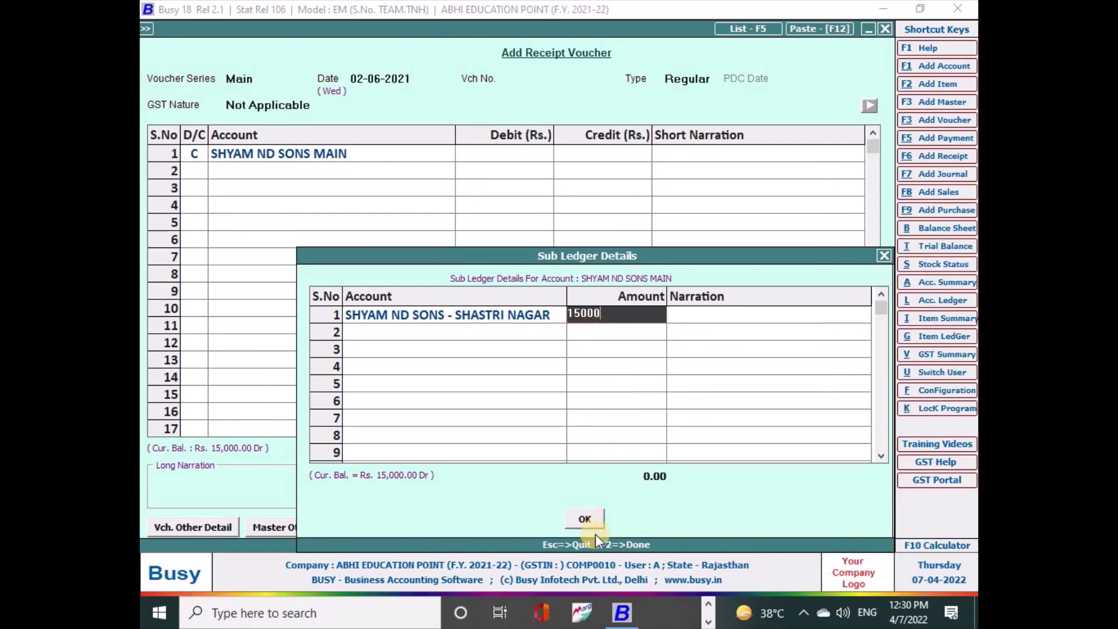
key("Return")
key("Return")
key("Escape")
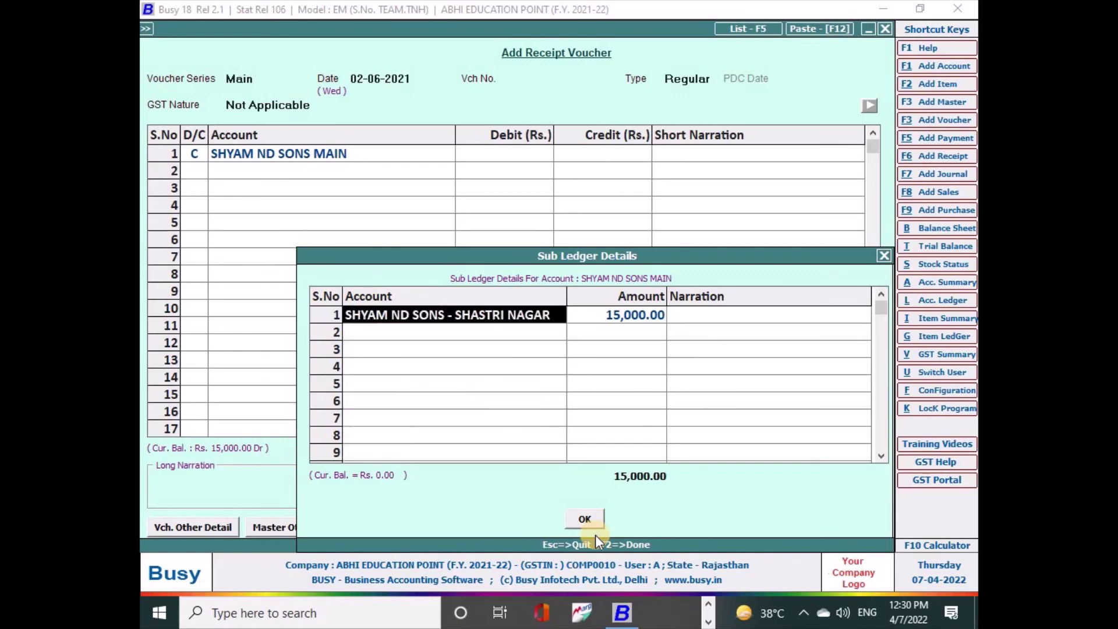
Step: Accept the sub ledger details and debit SBI BANK with 15,000 on the second line
key("F2")
key("Return")
key("Return")
key("Return")
key("Return")
key("Return")
key("Return")
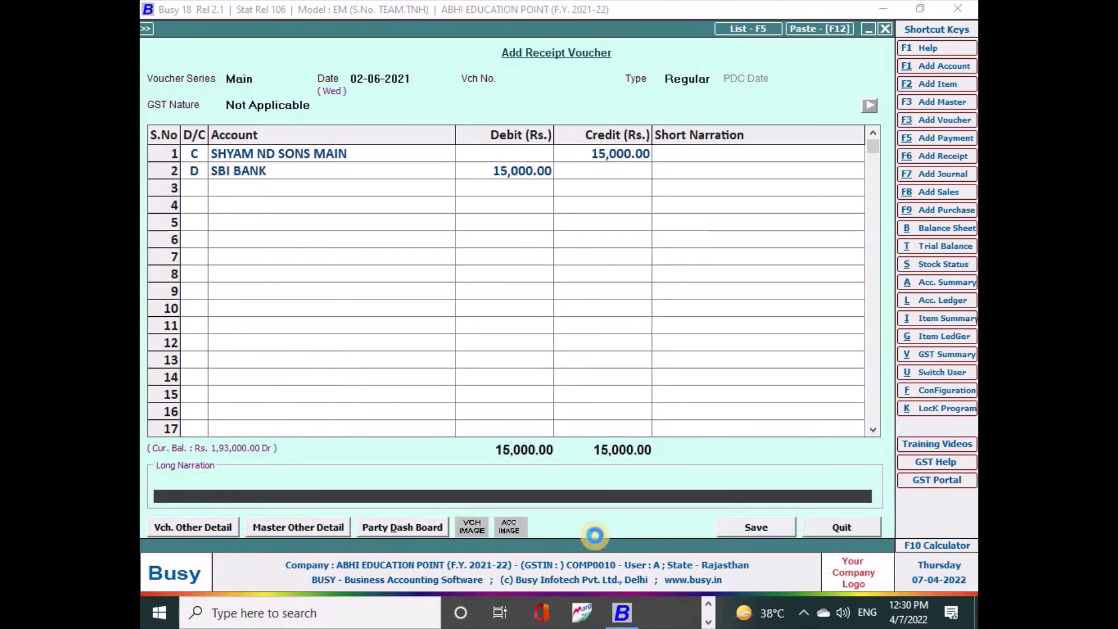
Step: Leave the long narration empty, adjust the 15,000 receipt against bill reference 6, and save the voucher
key("Return")
key("Return")
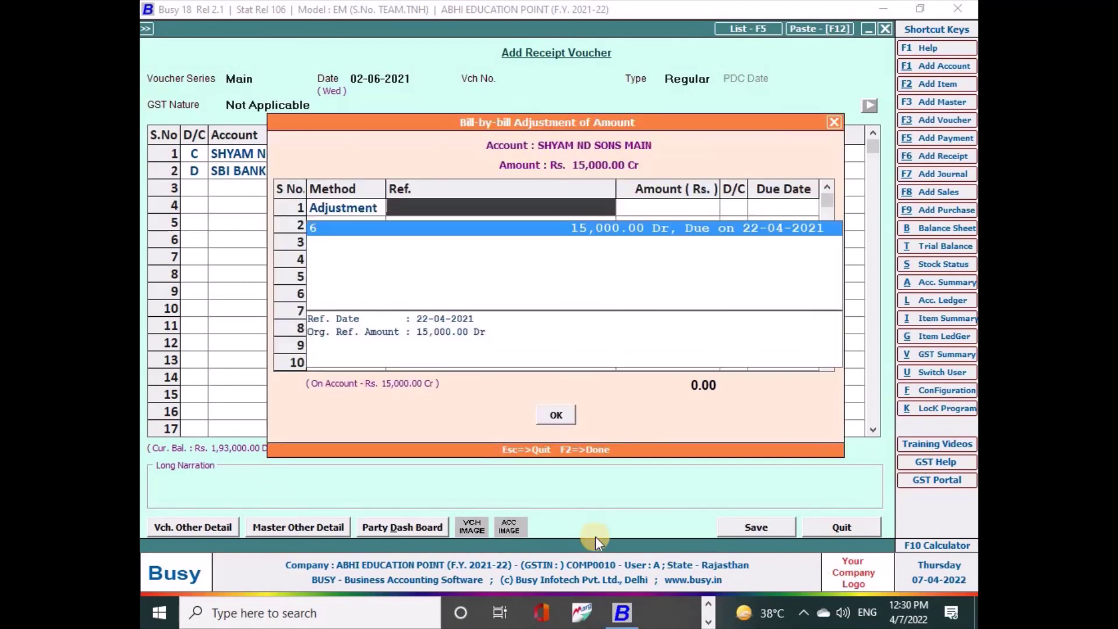
key("Return")
key("Return")
key("Return")
key("Return")
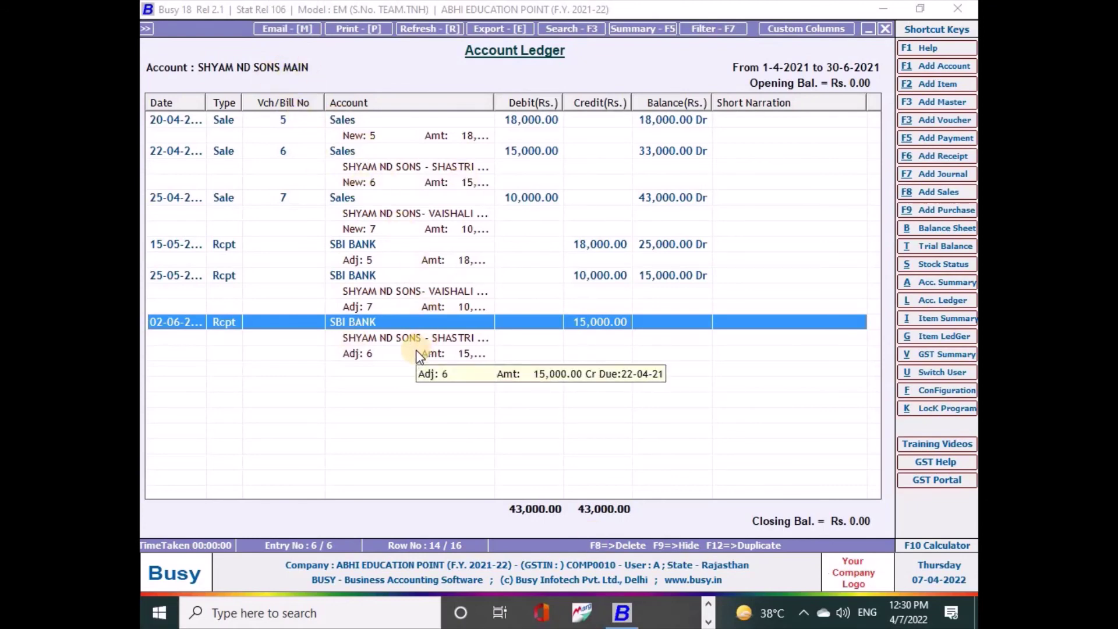
Step: Reload the SHYAM ND SONS MAIN account ledger to check the 02-06-2021 receipt, and close it
key("Escape")
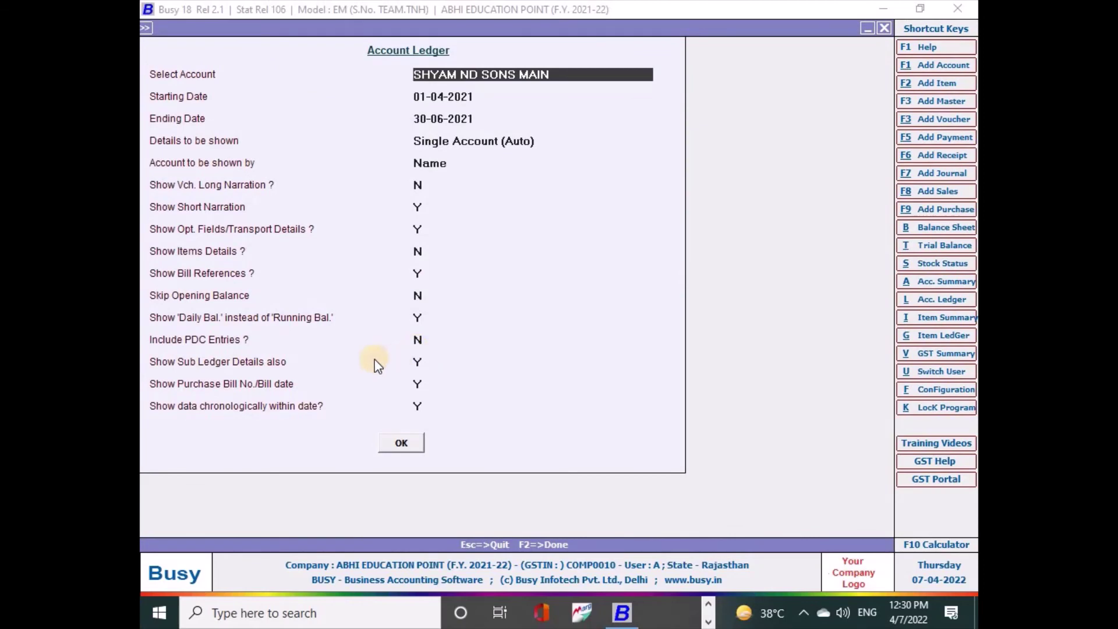
left_click(413, 447)
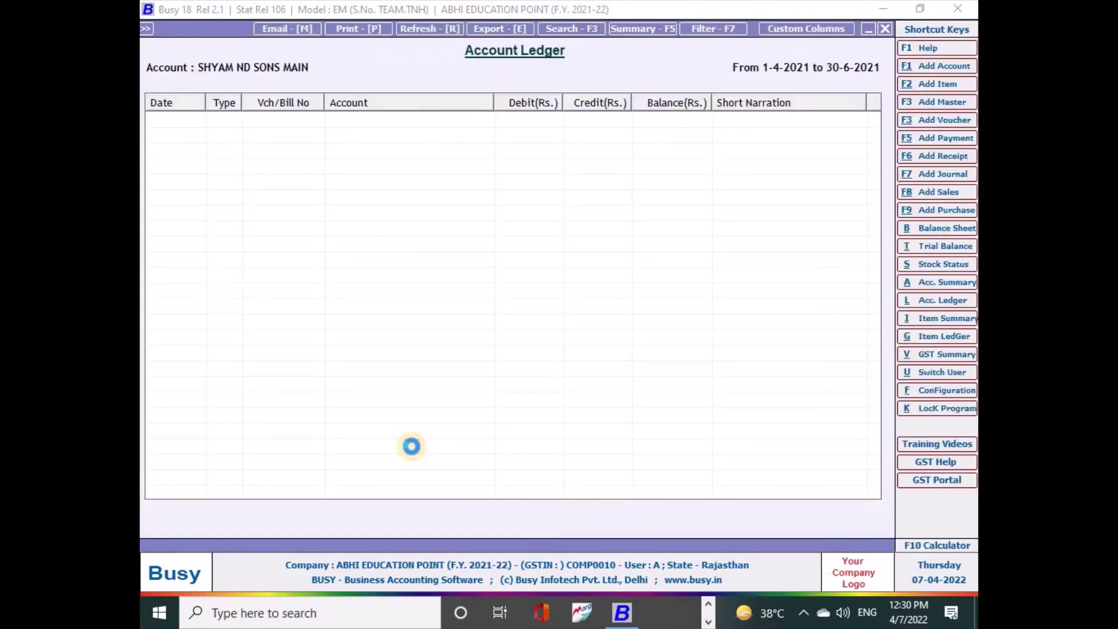
left_click(600, 324)
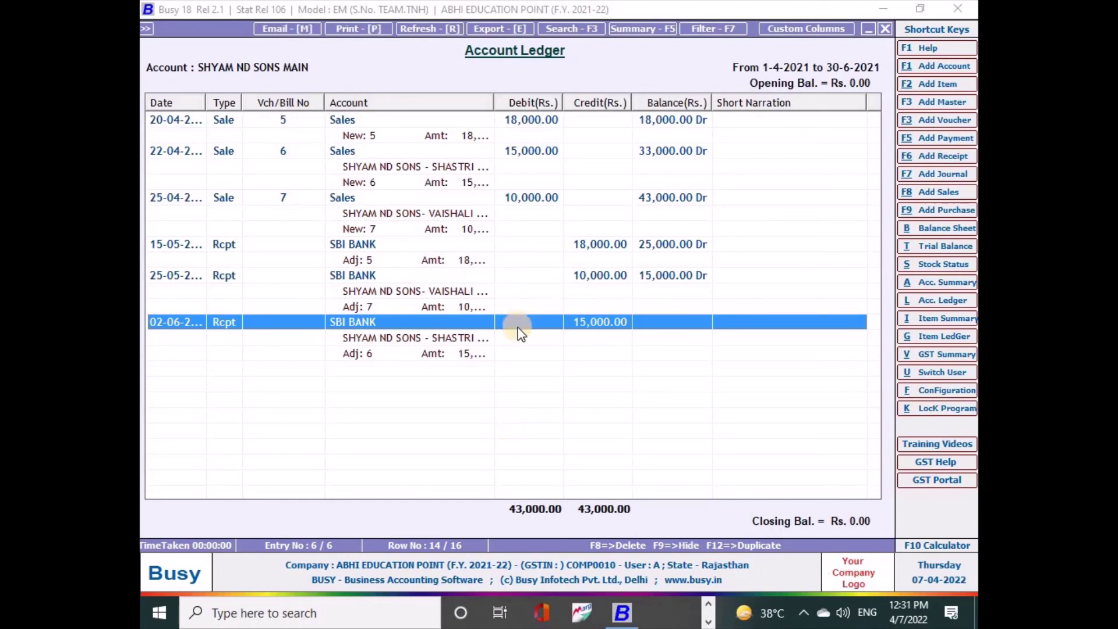
key("Escape")
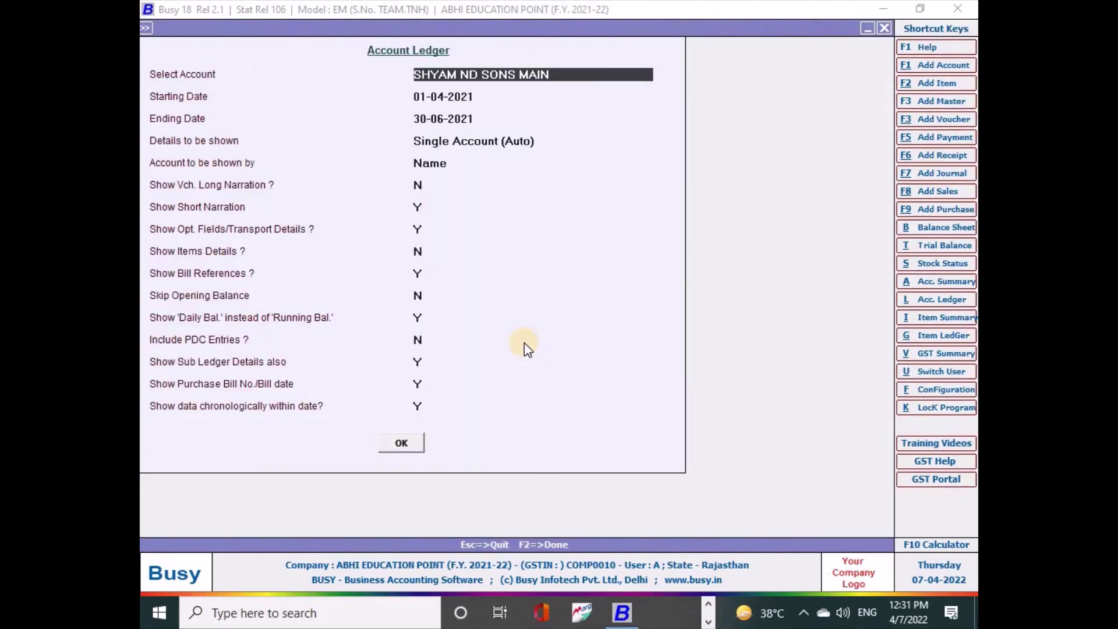
Step: View the SHYAM ND SONS - SHASTRI NAGAR sub ledger from 01-04-2021 to 30-06-2021
type("SHY")
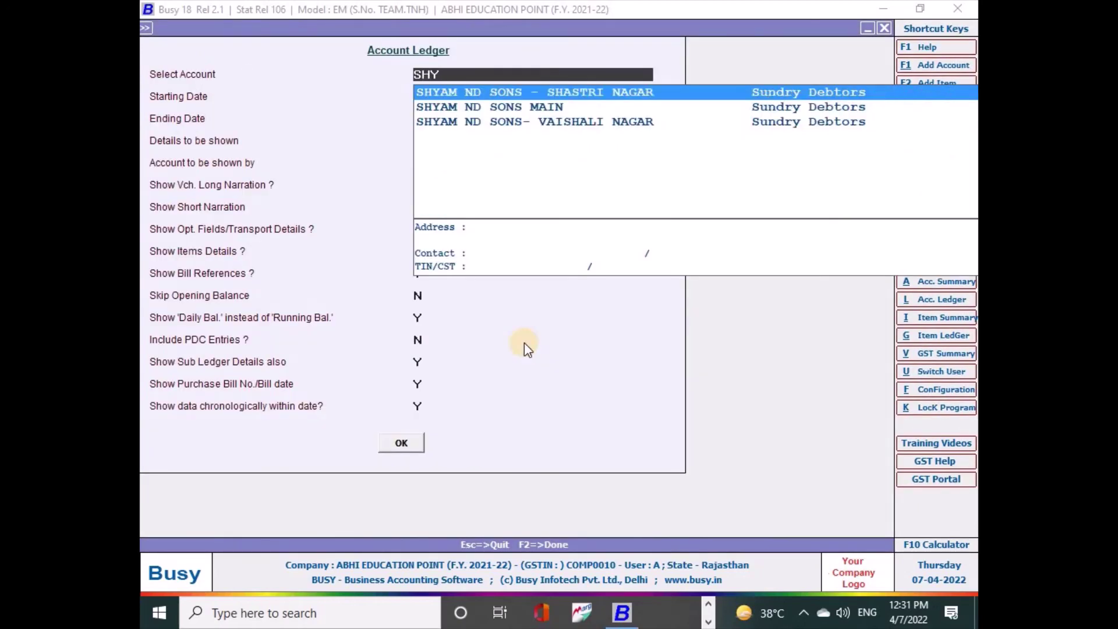
key("Return")
key("F2")
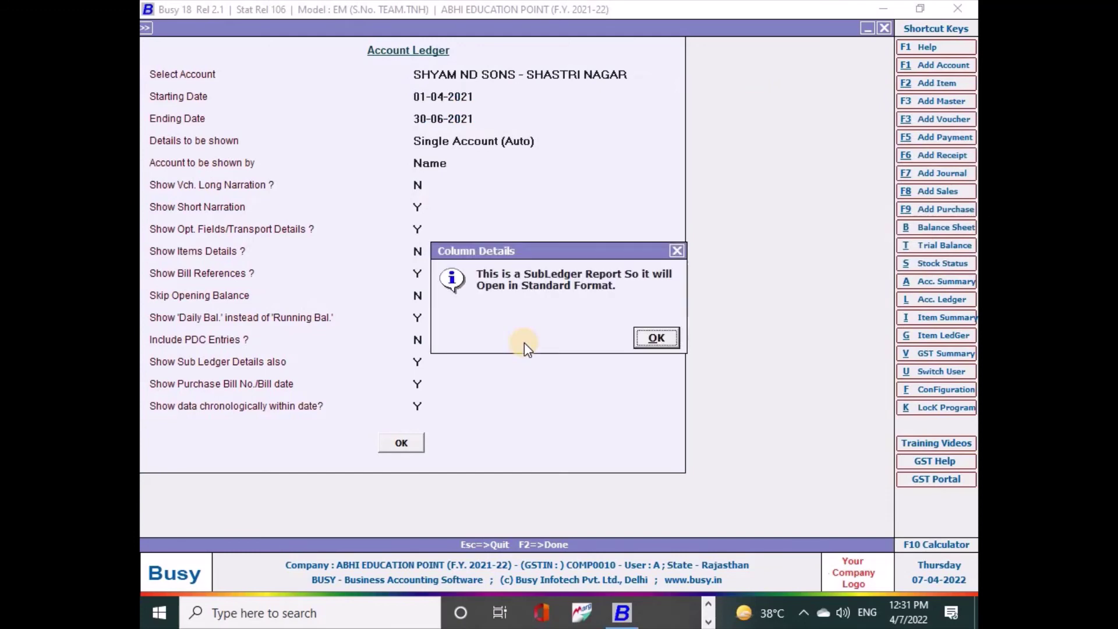
key("Return")
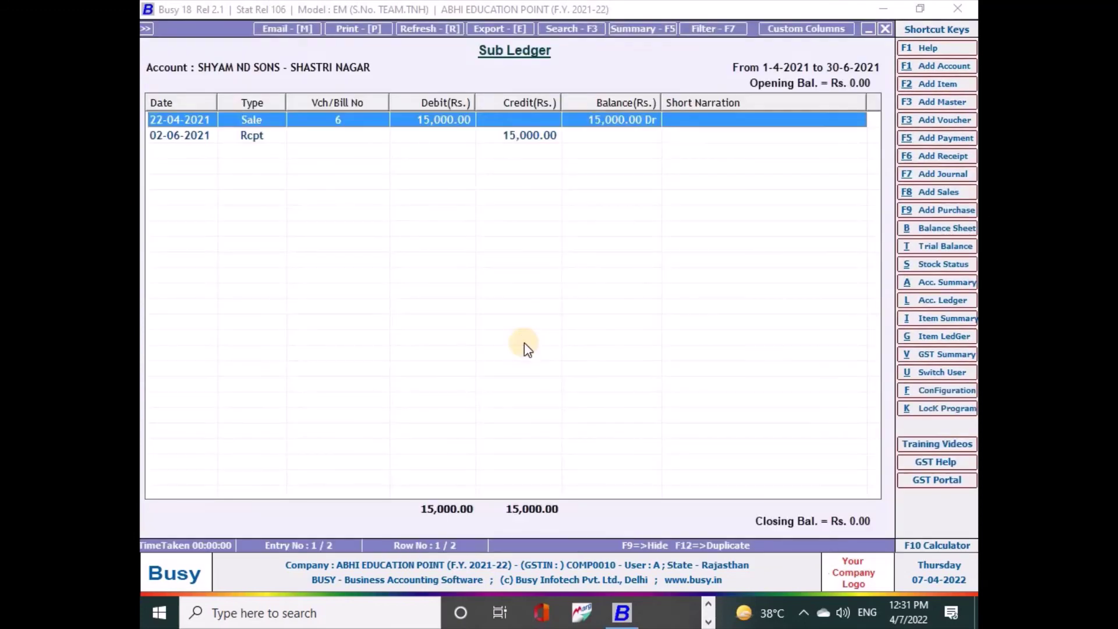